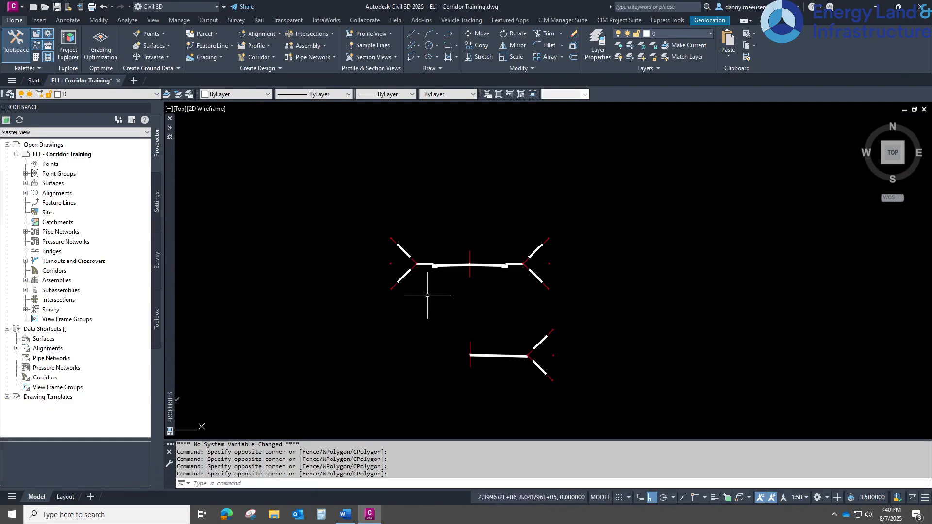
Start a new corridor and name it EX Lake Road E.
{"action": "scroll", "coordinate": [427, 295], "scroll_direction": "down", "scroll_amount": 8}
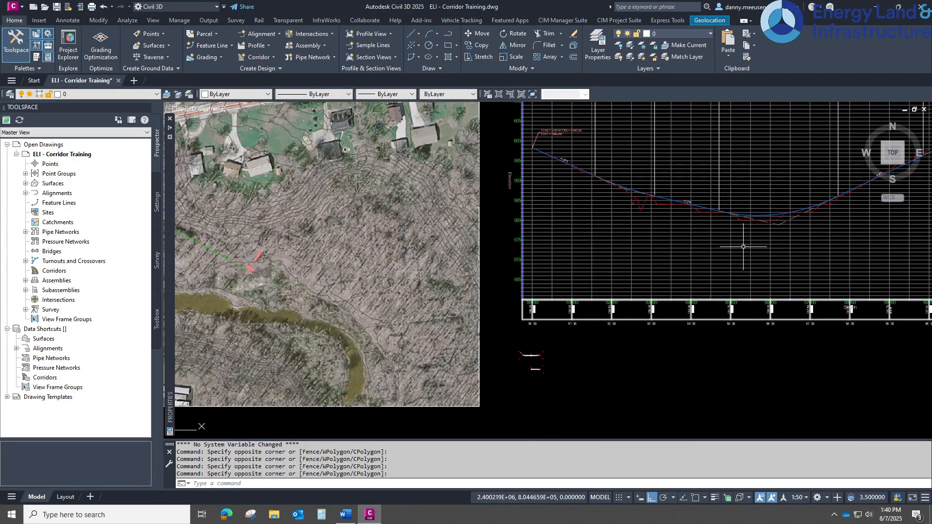
{"action": "scroll", "coordinate": [741, 246], "scroll_direction": "down", "scroll_amount": 4}
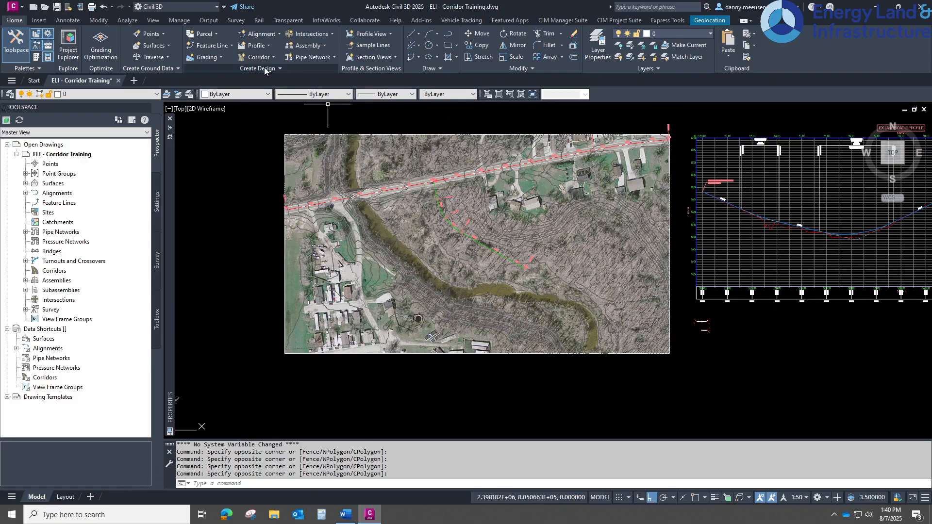
{"action": "left_click", "coordinate": [270, 59]}
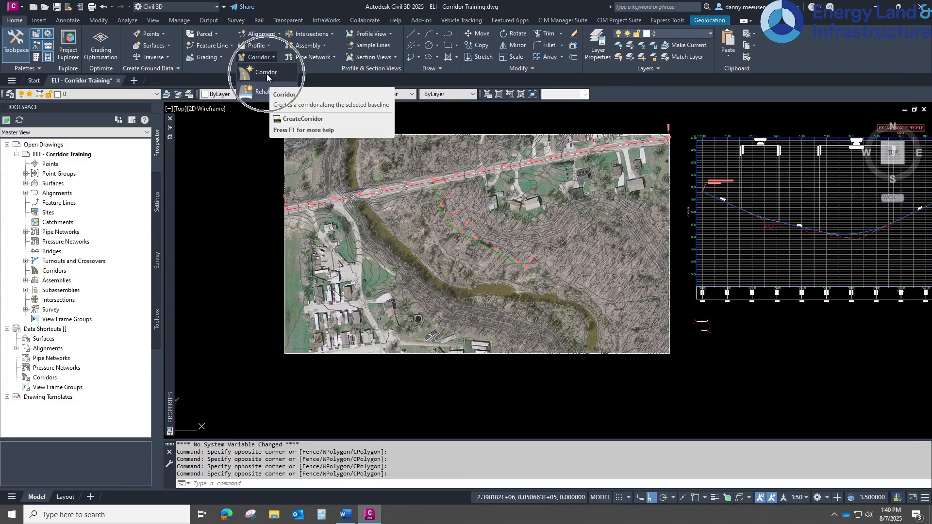
{"action": "left_click", "coordinate": [266, 74]}
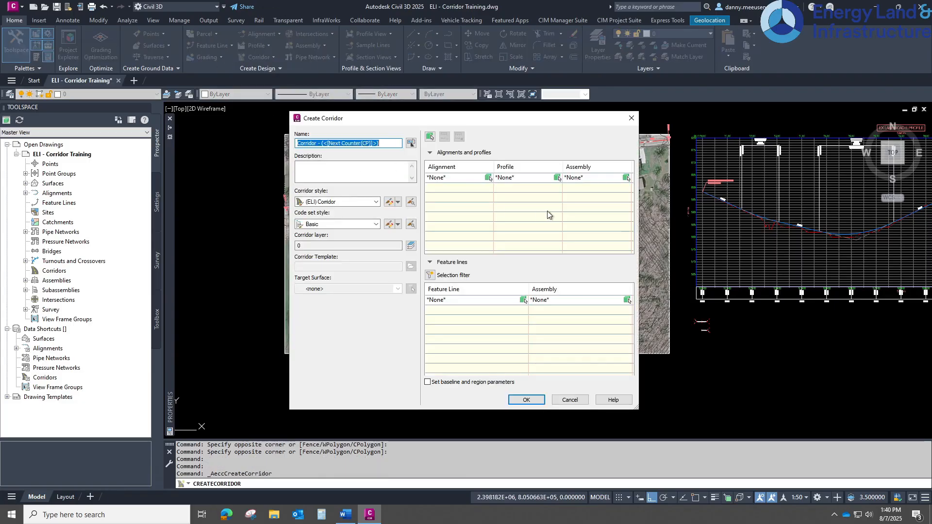
{"action": "type", "text": "EX L"}
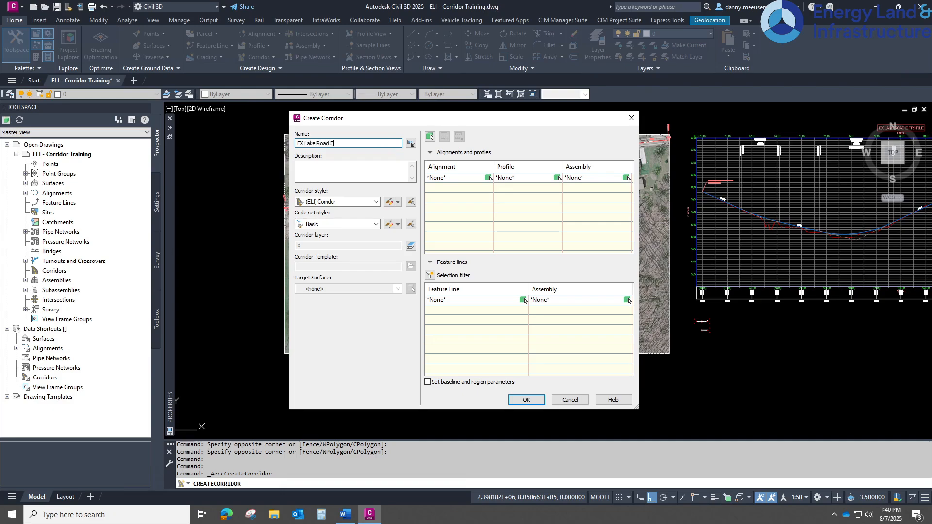
{"action": "type", "text": "ake Road E"}
Choose (ELI) Corridor as the corridor style and Basic as the code set style.
{"action": "left_click", "coordinate": [335, 202]}
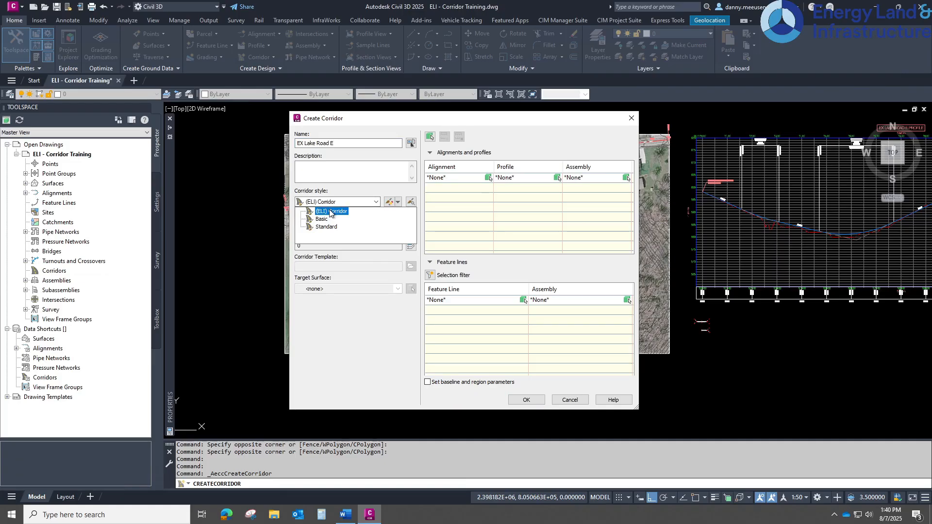
{"action": "left_click", "coordinate": [331, 212]}
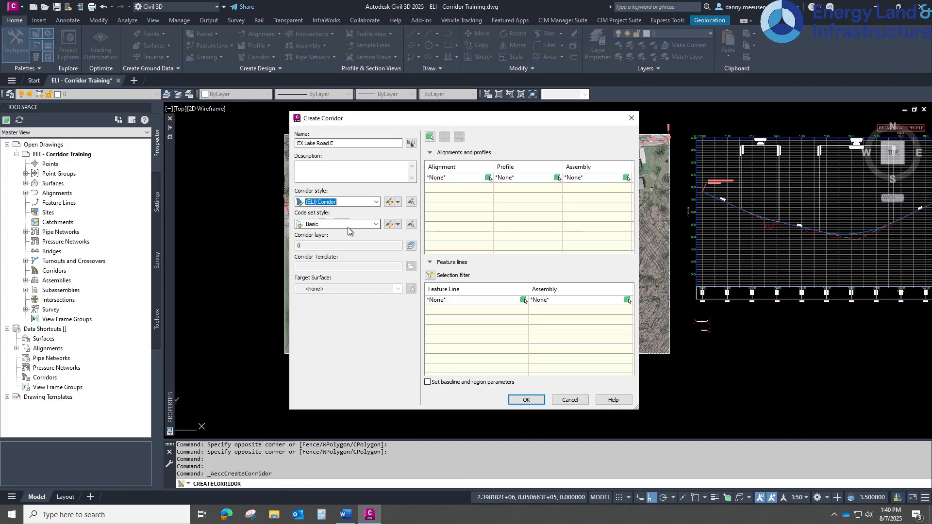
{"action": "left_click", "coordinate": [347, 225]}
{"action": "left_click", "coordinate": [347, 227]}
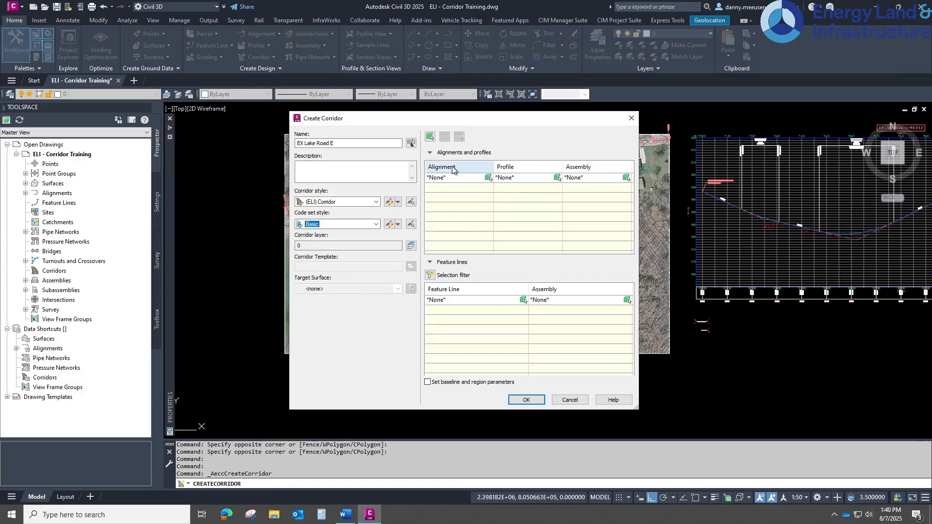
Pick the EX Lake Road E alignment from the drawing as the corridor baseline and assign the Lake Road E assembly.
{"action": "left_click", "coordinate": [489, 178]}
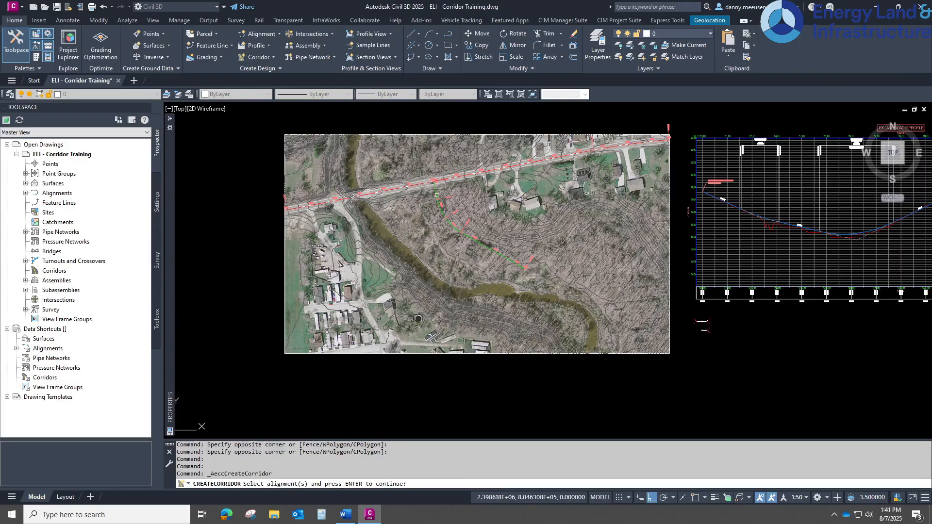
{"action": "scroll", "coordinate": [534, 188], "scroll_direction": "up", "scroll_amount": 8}
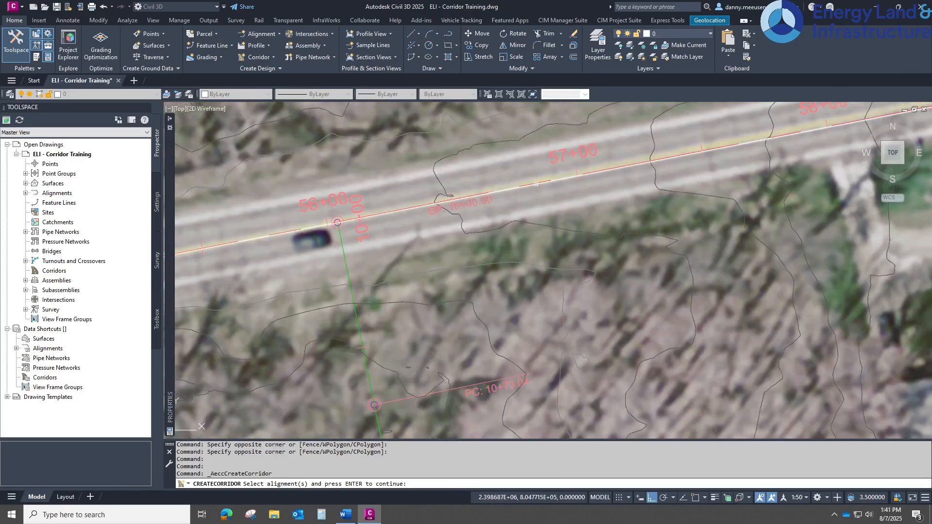
{"action": "left_click", "coordinate": [535, 188]}
{"action": "scroll", "coordinate": [524, 223], "scroll_direction": "down", "scroll_amount": 6}
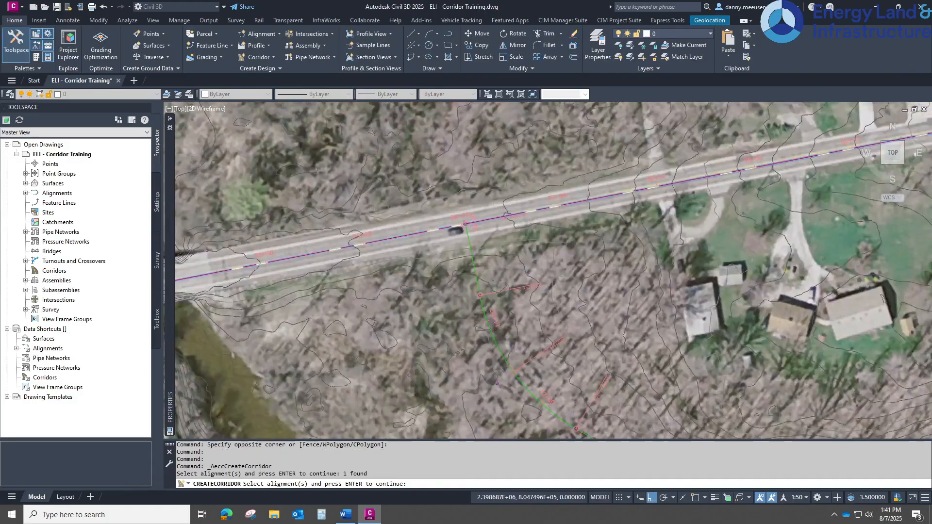
{"action": "right_click", "coordinate": [462, 241]}
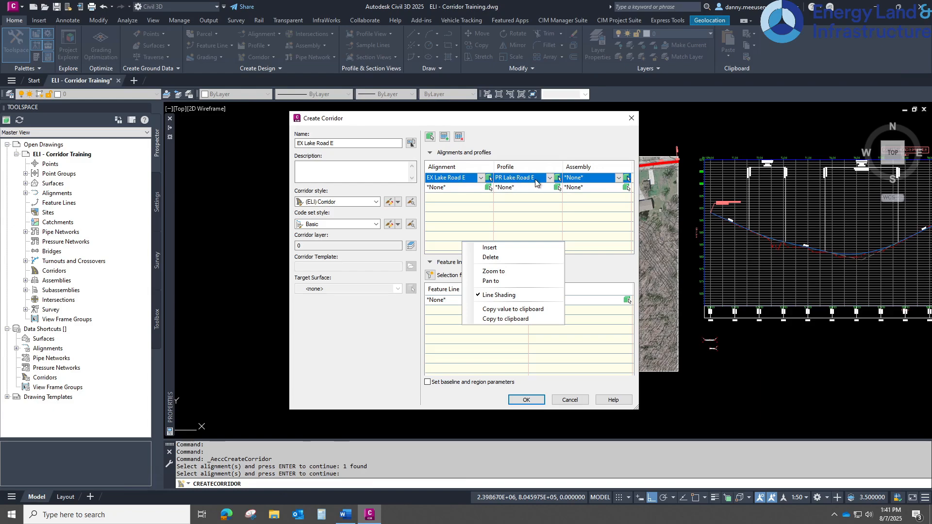
{"action": "left_click", "coordinate": [617, 178]}
{"action": "left_click", "coordinate": [586, 204]}
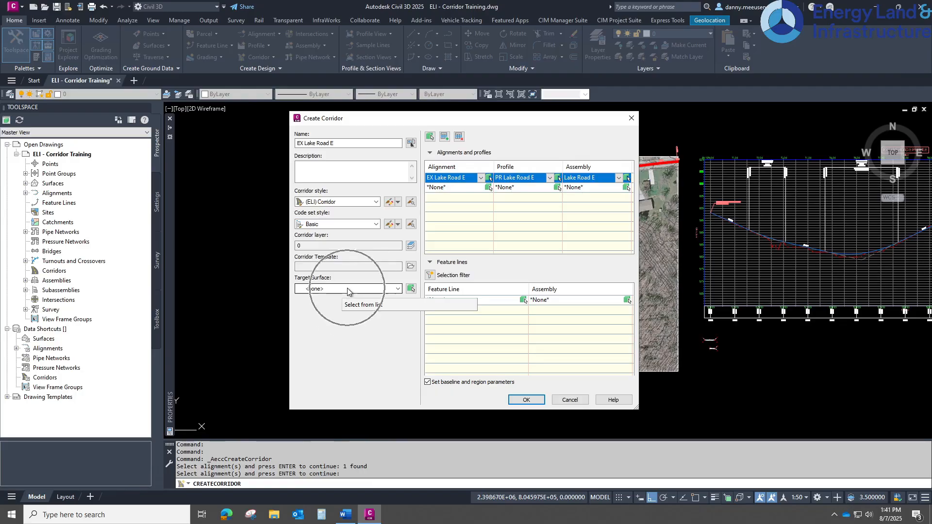
Set the target surface to EX Topo and accept the corridor definition to reach its baseline and region parameters.
{"action": "left_click", "coordinate": [384, 289]}
{"action": "left_click", "coordinate": [326, 307]}
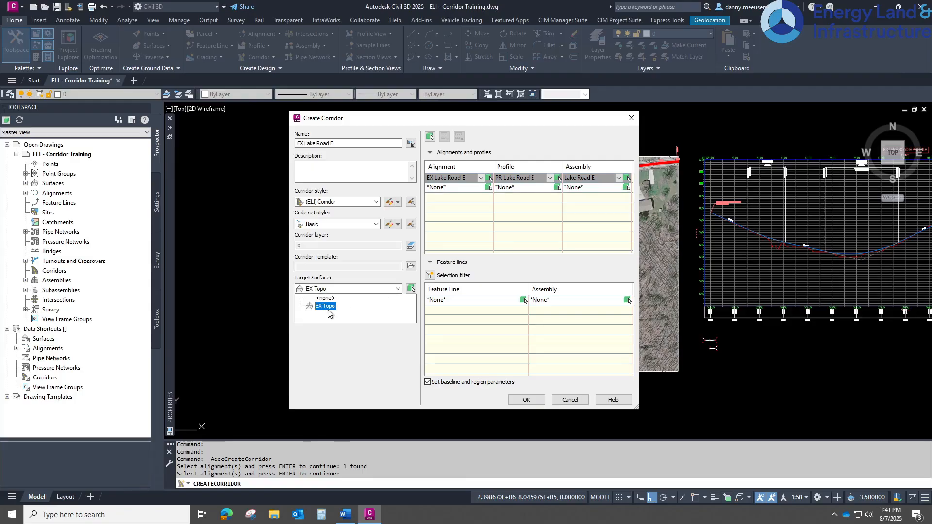
{"action": "left_click", "coordinate": [327, 307]}
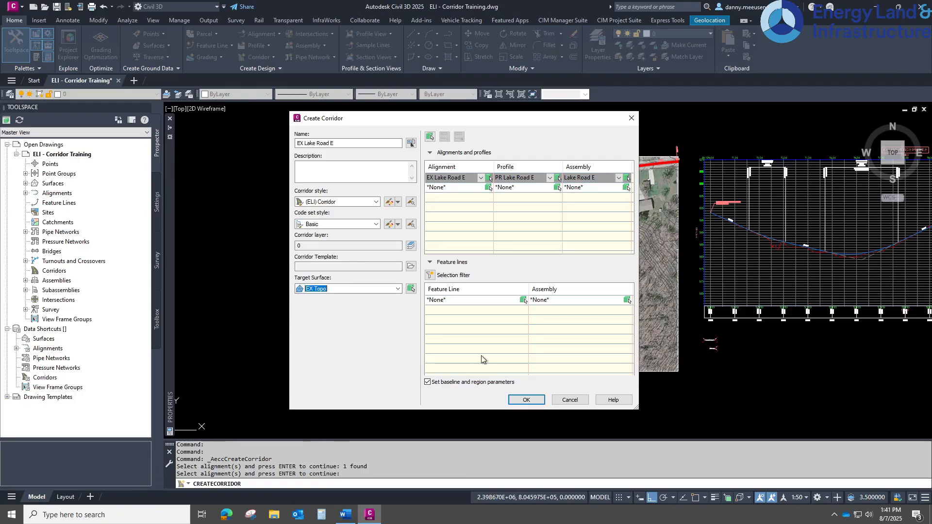
{"action": "left_click", "coordinate": [525, 401]}
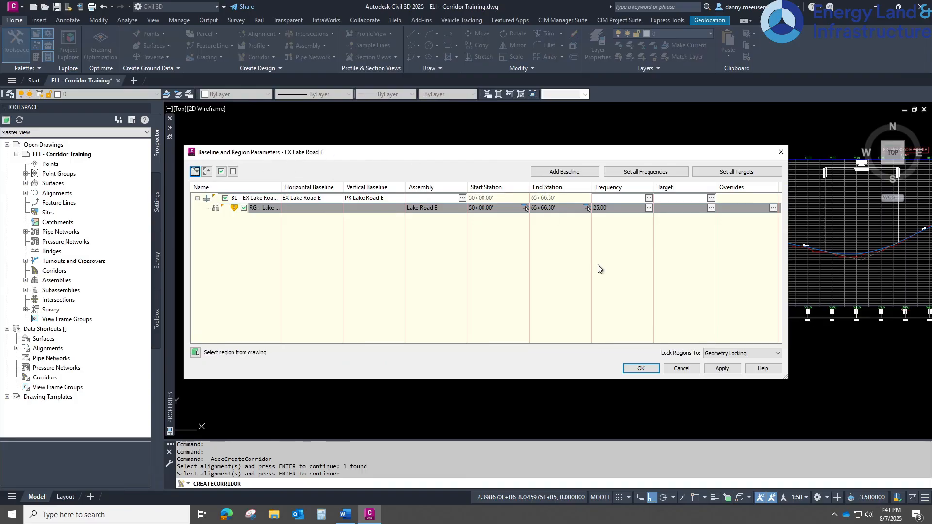
Widen the Name column, then reposition and enlarge the Baseline and Region Parameters dialog to fit its columns.
{"action": "left_click_drag", "start_coordinate": [281, 189], "coordinate": [322, 191]}
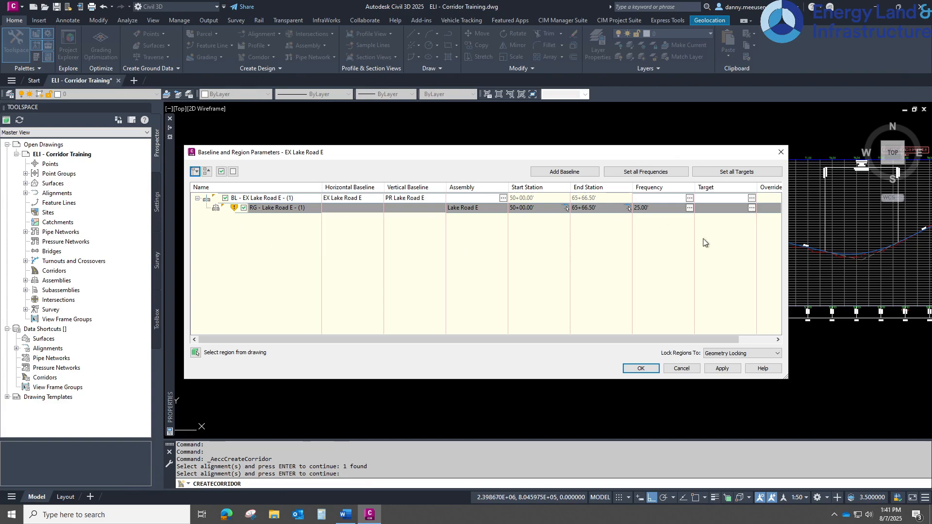
{"action": "left_click_drag", "start_coordinate": [605, 153], "coordinate": [485, 147]}
{"action": "left_click_drag", "start_coordinate": [677, 375], "coordinate": [898, 373]}
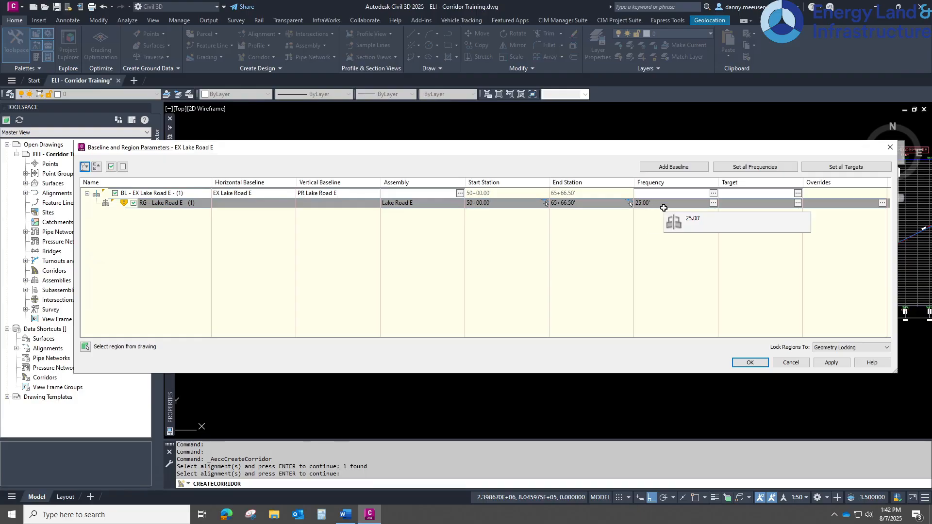
Examine the frequency settings for applying assemblies along the Lake Road E region's horizontal baseline, vertical baseline and offset targets.
{"action": "left_click", "coordinate": [713, 202]}
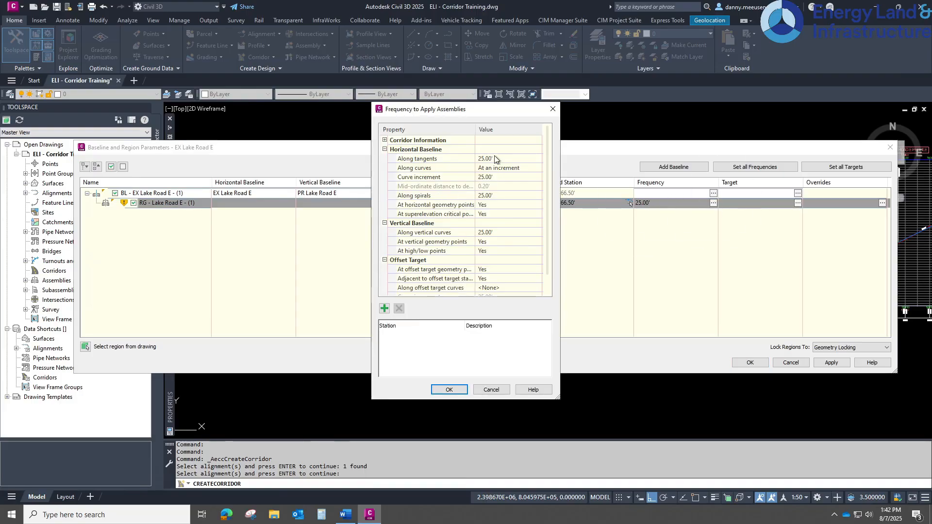
{"action": "left_click", "coordinate": [553, 108]}
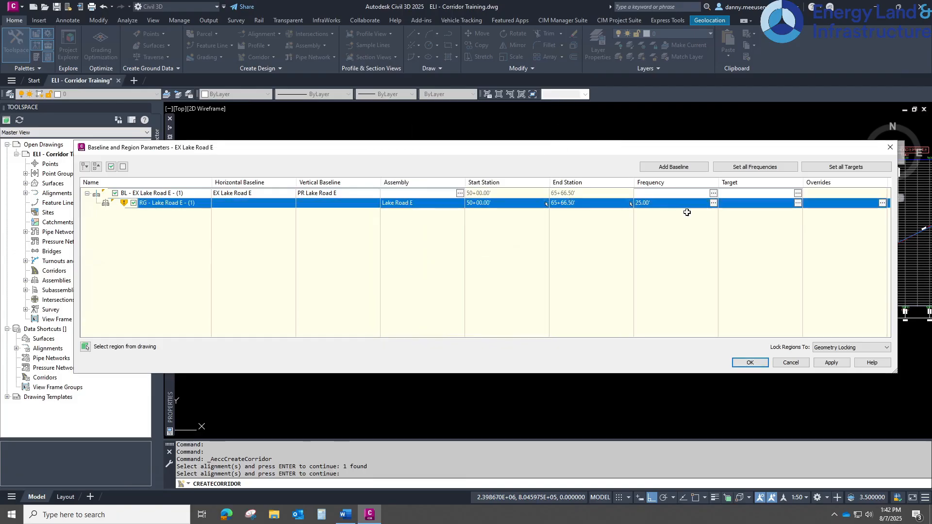
{"action": "left_click", "coordinate": [714, 203]}
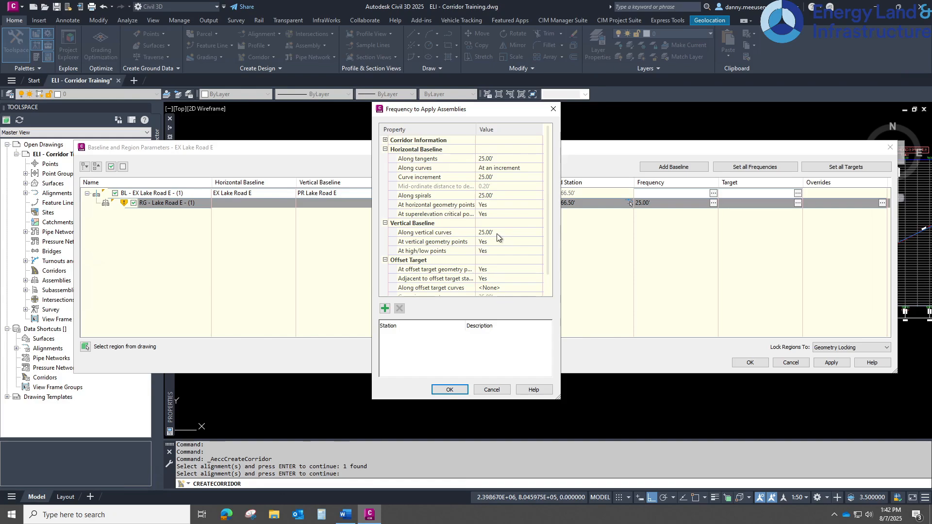
{"action": "scroll", "coordinate": [487, 279], "scroll_direction": "down", "scroll_amount": 1}
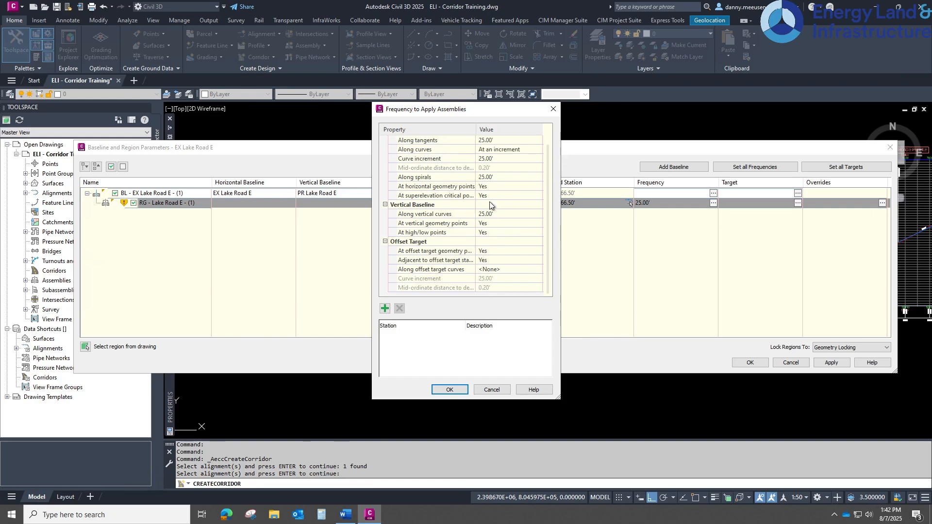
{"action": "scroll", "coordinate": [490, 205], "scroll_direction": "up", "scroll_amount": 1}
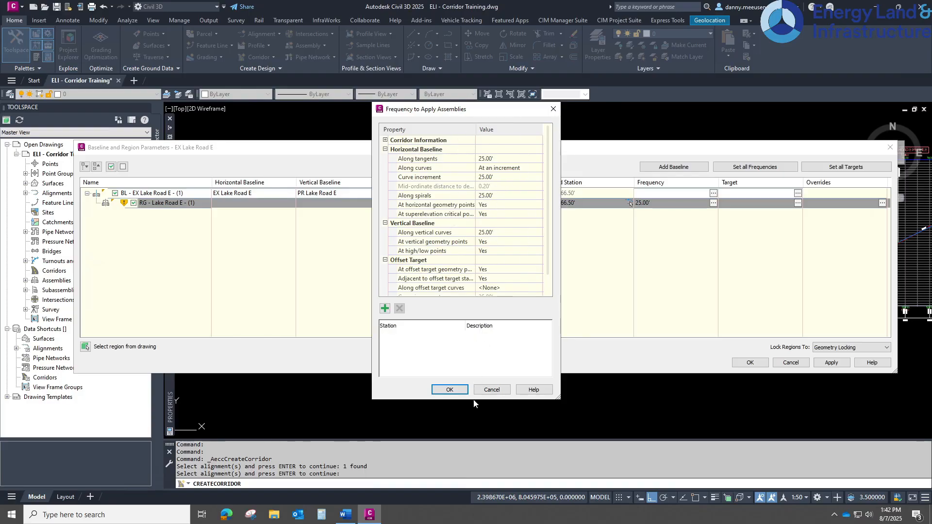
{"action": "left_click", "coordinate": [451, 390]}
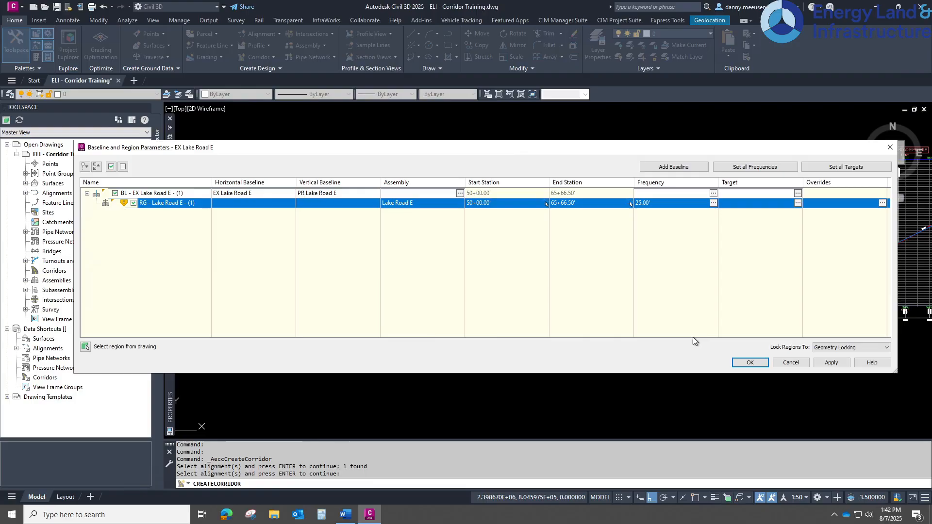
Apply the baseline and region parameters, choose to always rebuild the corridor, and finish creating it.
{"action": "left_click", "coordinate": [834, 364]}
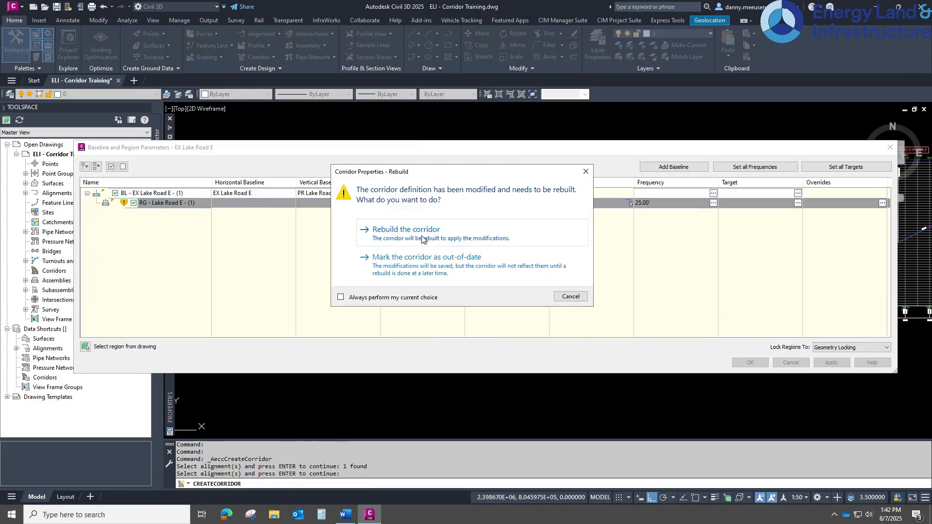
{"action": "left_click", "coordinate": [400, 235]}
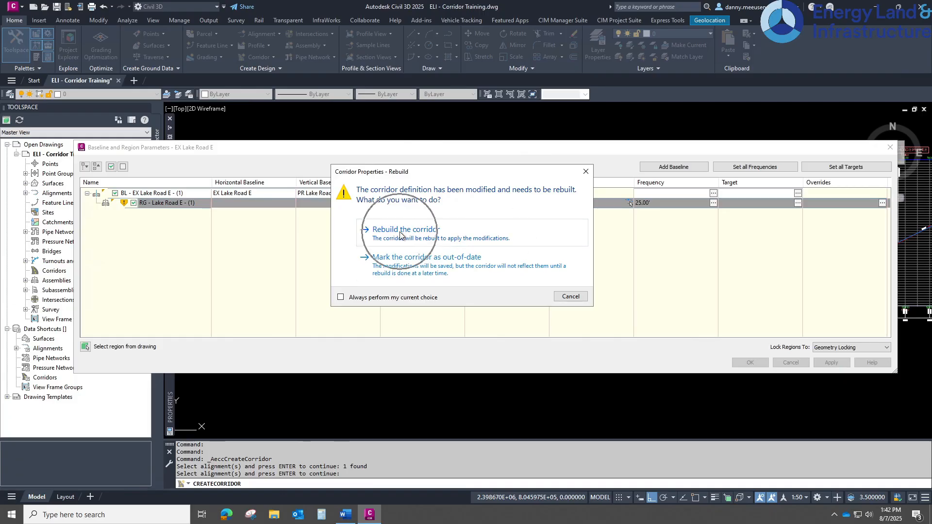
{"action": "left_click", "coordinate": [342, 298]}
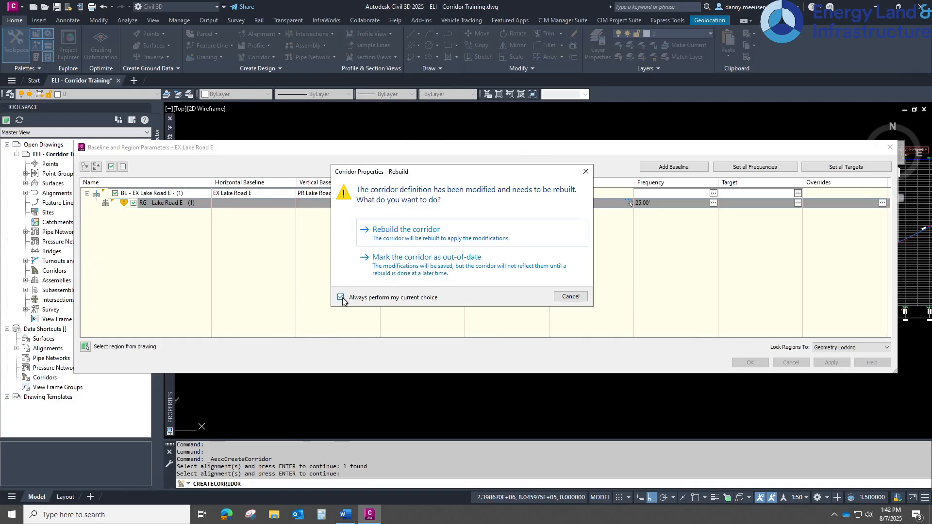
{"action": "left_click", "coordinate": [414, 232]}
{"action": "left_click", "coordinate": [751, 364]}
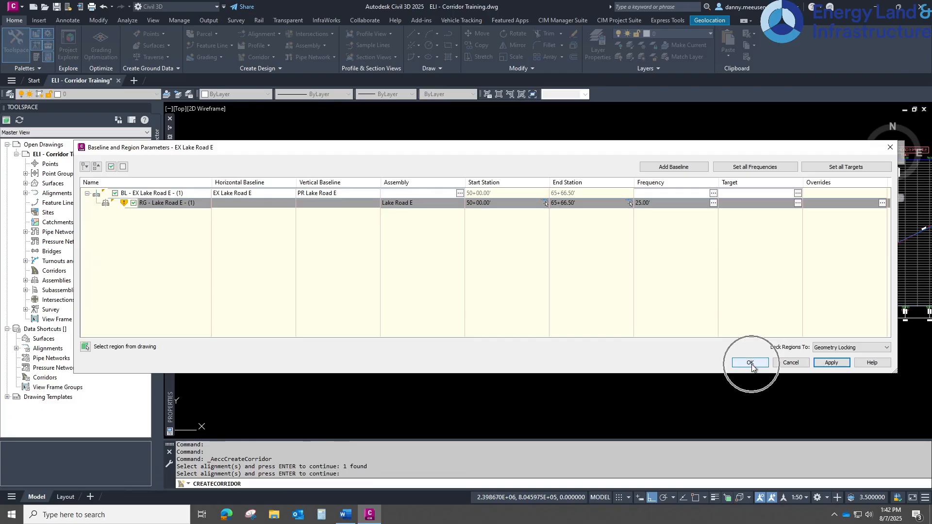
Inspect the new corridor around the creek crossing, select it, and open the properties of EX Lake Road E.
{"action": "scroll", "coordinate": [451, 249], "scroll_direction": "up", "scroll_amount": 5}
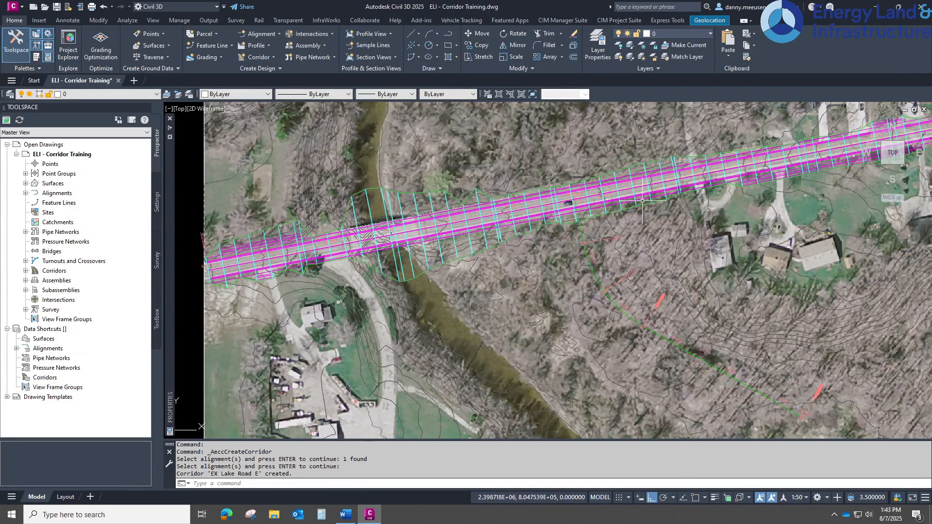
{"action": "scroll", "coordinate": [643, 201], "scroll_direction": "up", "scroll_amount": 2}
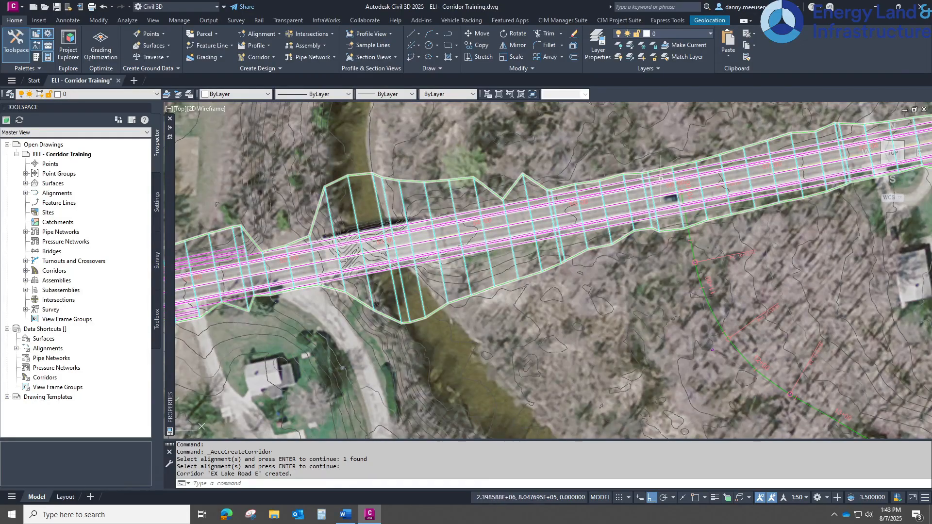
{"action": "scroll", "coordinate": [418, 233], "scroll_direction": "up", "scroll_amount": 2}
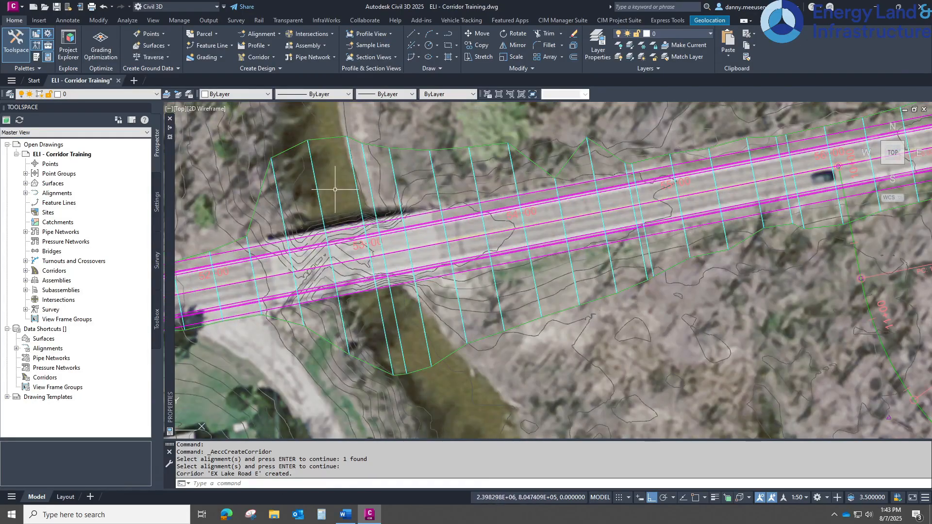
{"action": "scroll", "coordinate": [352, 170], "scroll_direction": "down", "scroll_amount": 2}
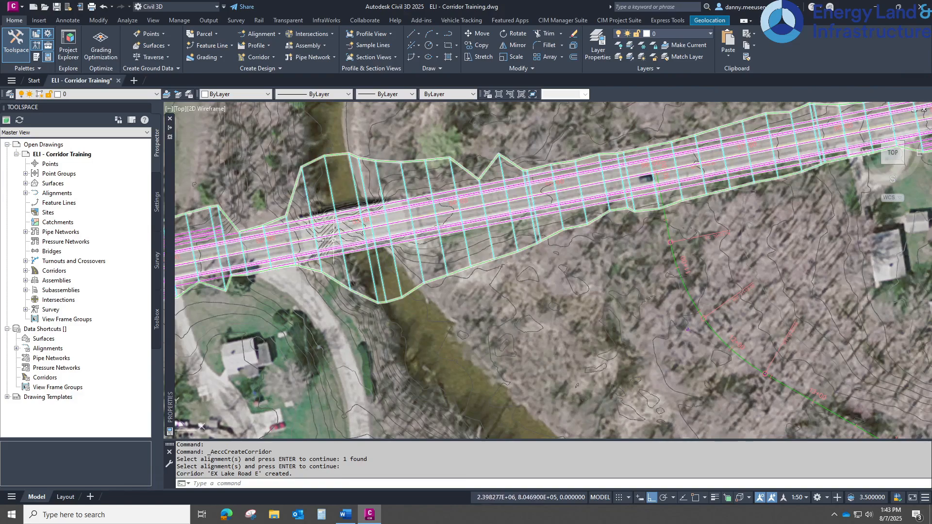
{"action": "left_click", "coordinate": [390, 162]}
{"action": "left_click", "coordinate": [25, 270]}
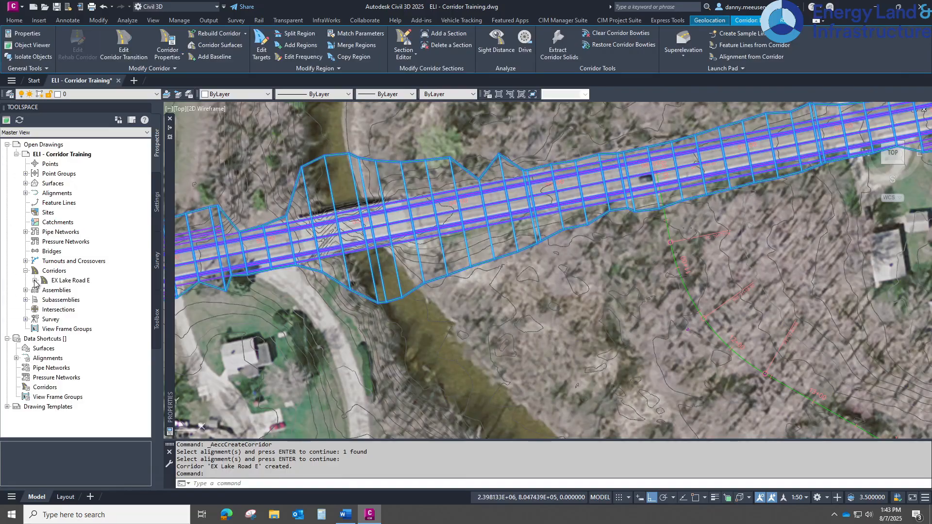
{"action": "left_click", "coordinate": [35, 281]}
{"action": "right_click", "coordinate": [74, 281]}
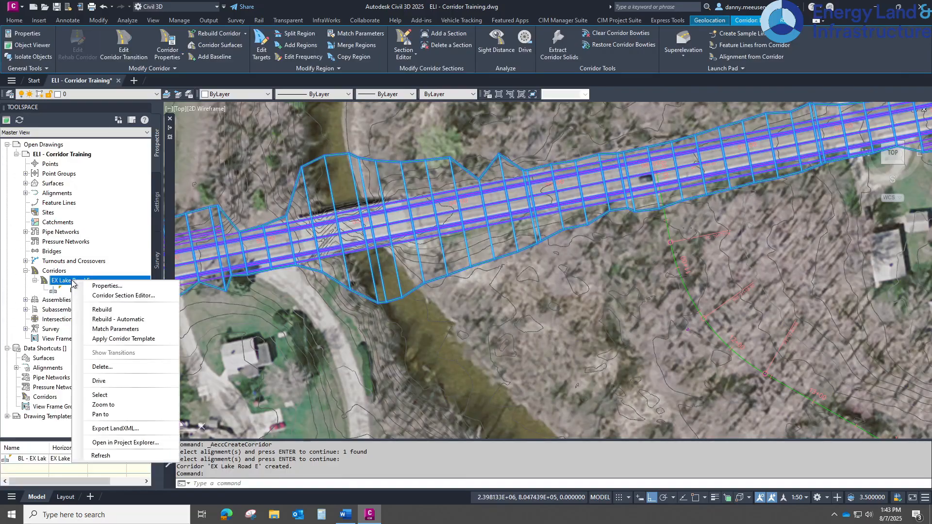
{"action": "left_click", "coordinate": [115, 286]}
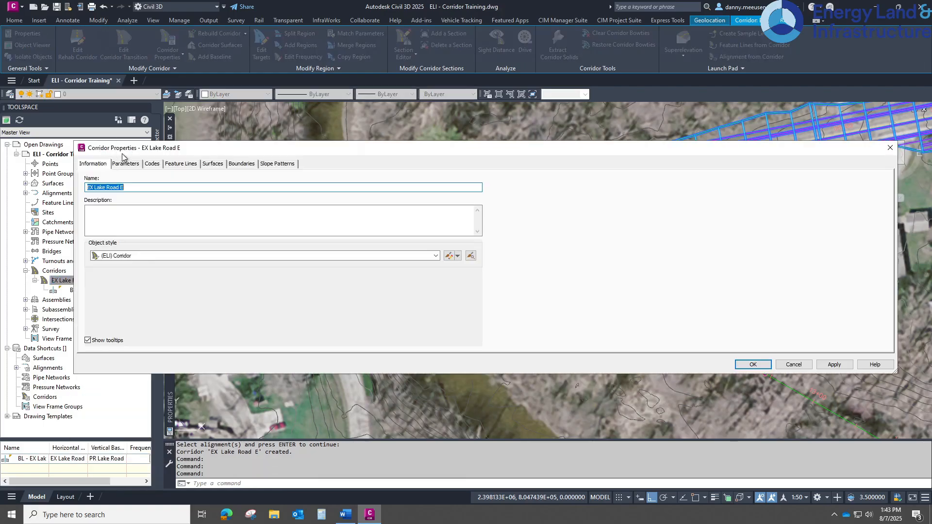
Review the EX Lake Road E corridor's parameters, codes and feature lines, and bring up its surface settings.
{"action": "left_click", "coordinate": [135, 167]}
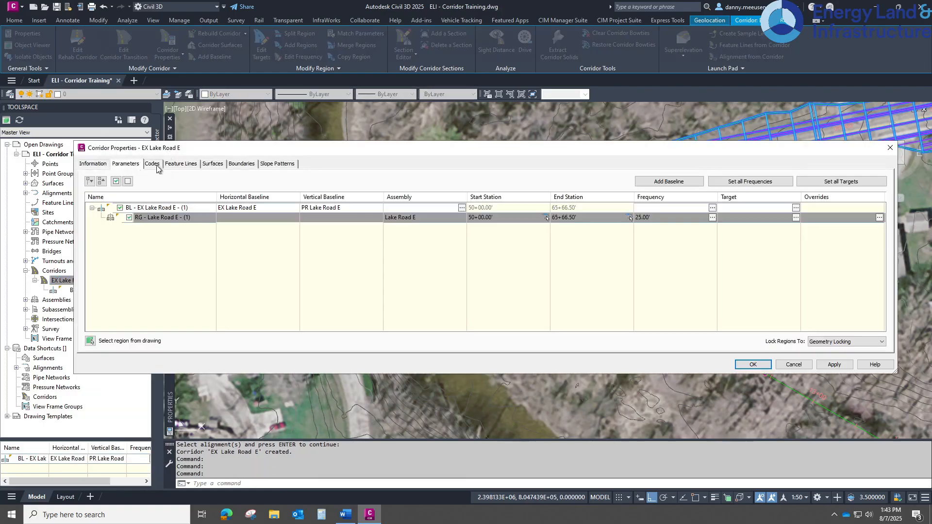
{"action": "left_click", "coordinate": [156, 167]}
{"action": "left_click", "coordinate": [177, 165]}
{"action": "left_click", "coordinate": [211, 164]}
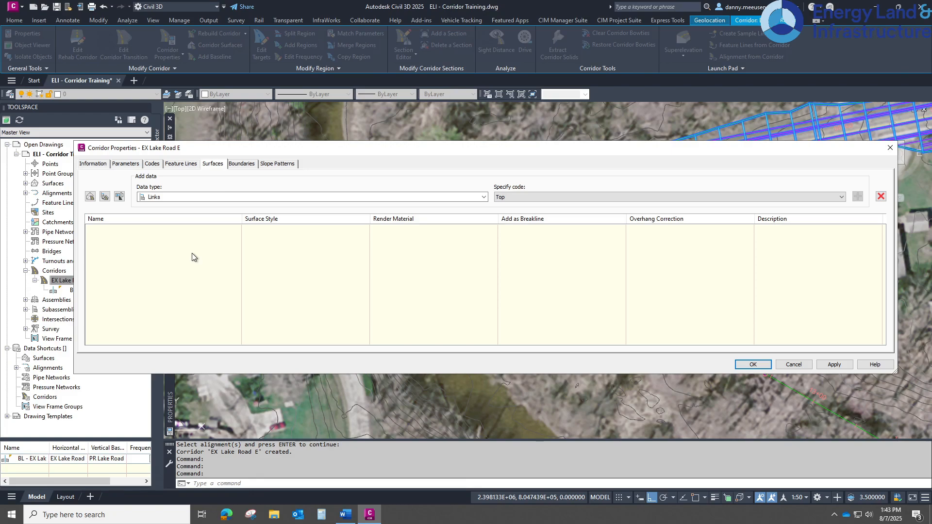
{"action": "left_click", "coordinate": [216, 167]}
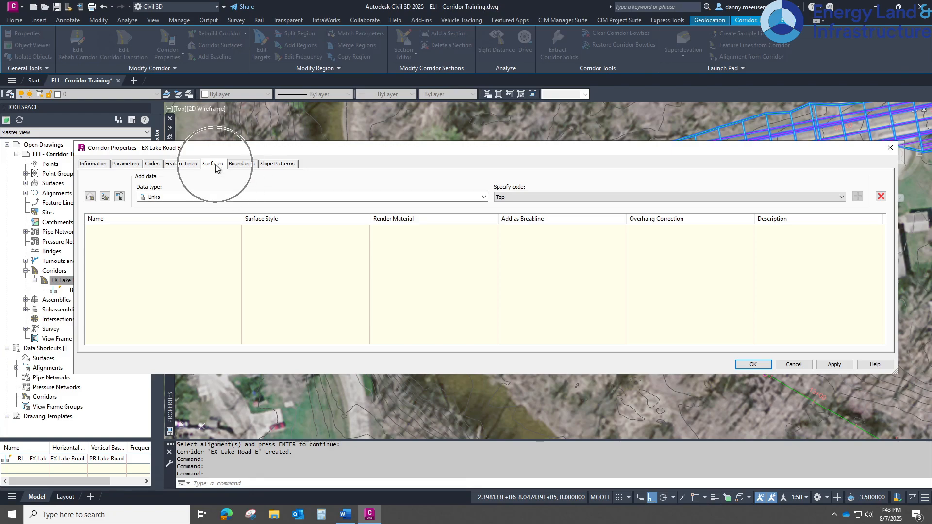
Create a surface for the EX Lake Road E corridor, add the Top link code to it, and apply the corridor properties.
{"action": "left_click", "coordinate": [89, 197]}
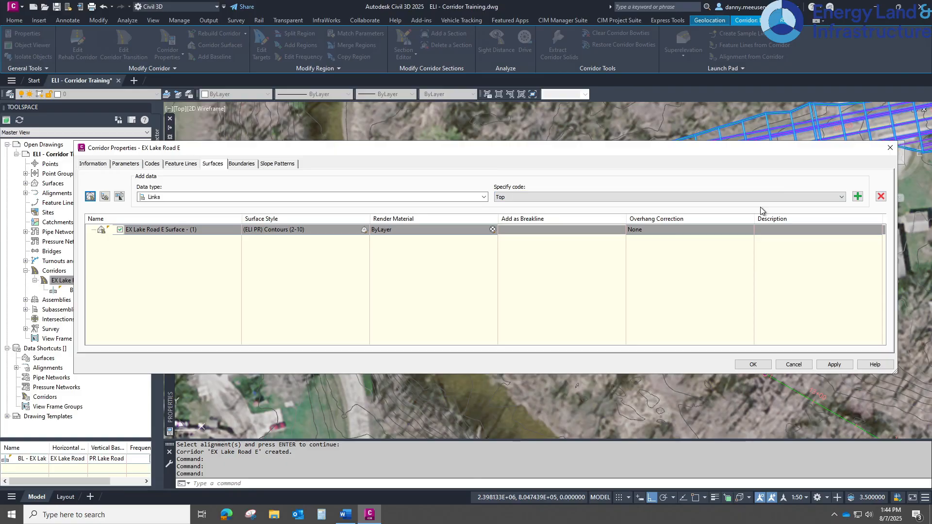
{"action": "left_click", "coordinate": [773, 194]}
{"action": "left_click", "coordinate": [772, 195]}
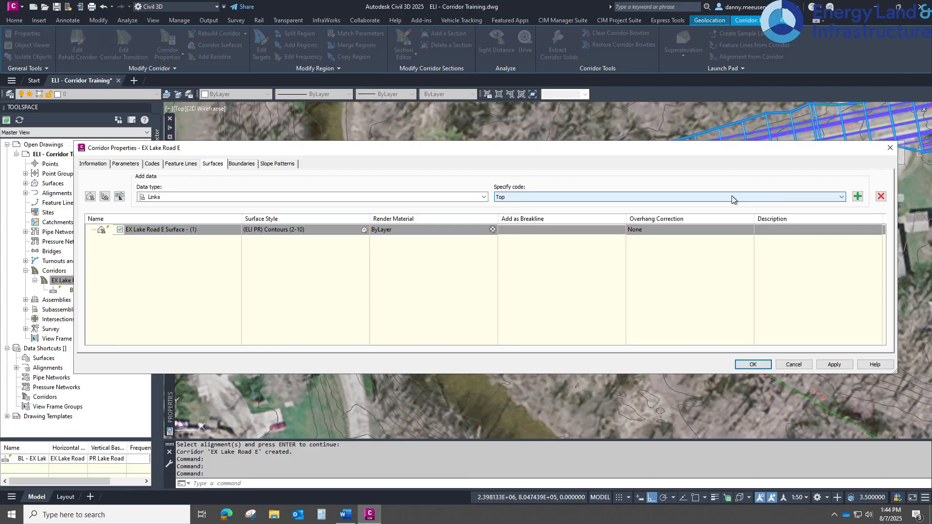
{"action": "left_click", "coordinate": [858, 196]}
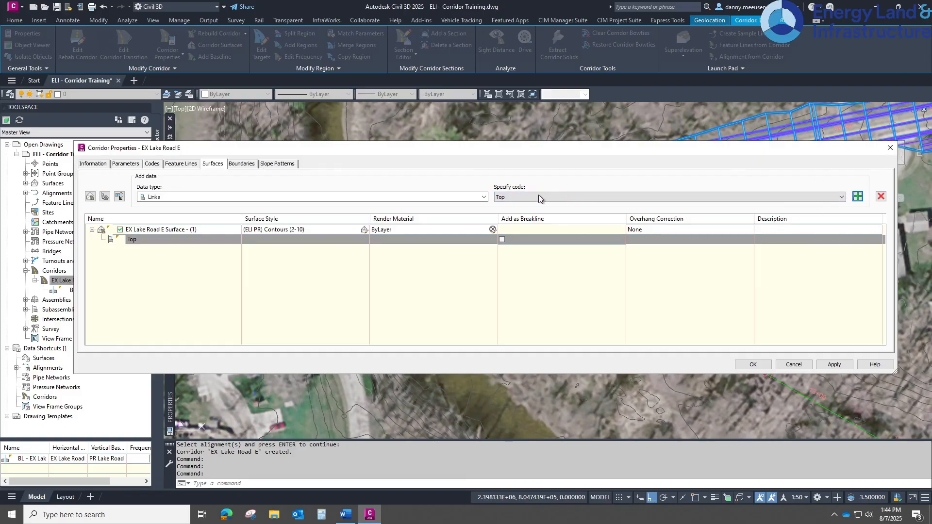
{"action": "left_click", "coordinate": [145, 239]}
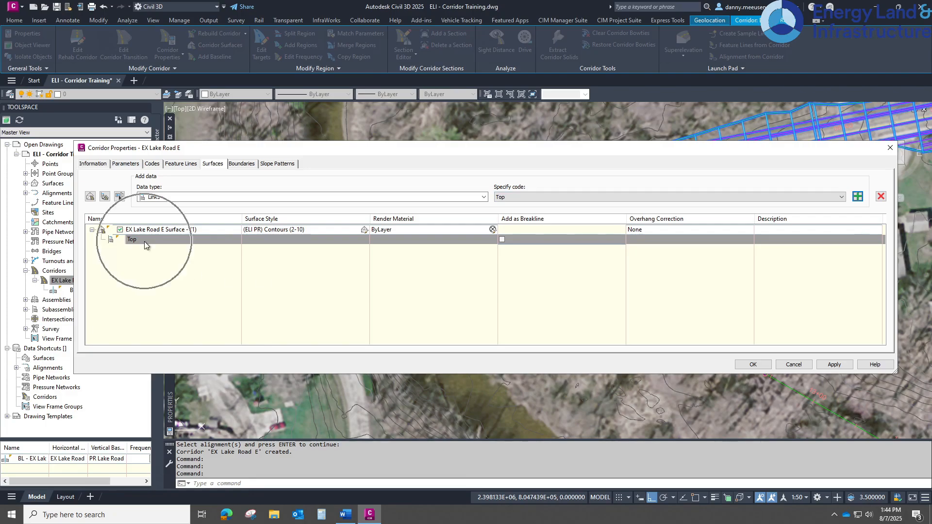
{"action": "left_click", "coordinate": [827, 364]}
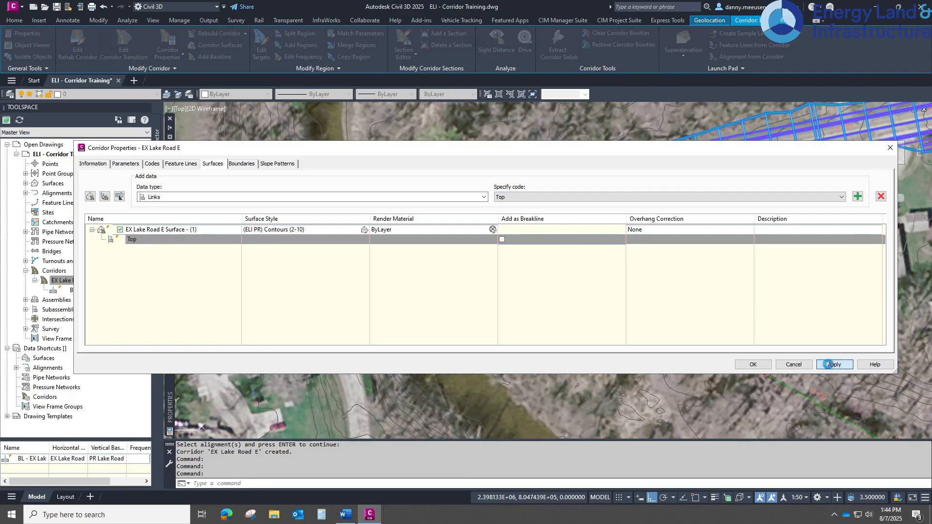
{"action": "left_click", "coordinate": [753, 365]}
Look over the corridor surface contours eastward along the road and regenerate the whole drawing.
{"action": "scroll", "coordinate": [358, 150], "scroll_direction": "up", "scroll_amount": 3}
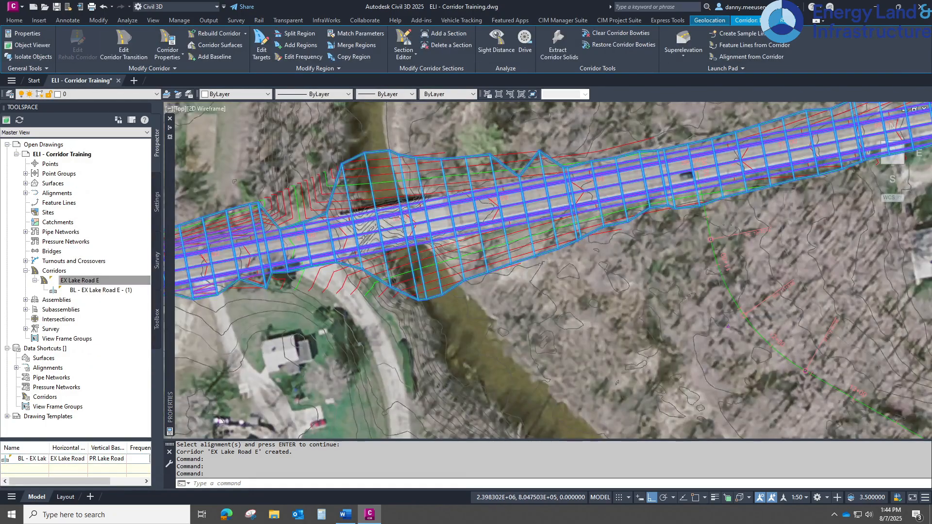
{"action": "scroll", "coordinate": [380, 183], "scroll_direction": "up", "scroll_amount": 2}
{"action": "scroll", "coordinate": [435, 168], "scroll_direction": "down", "scroll_amount": 2}
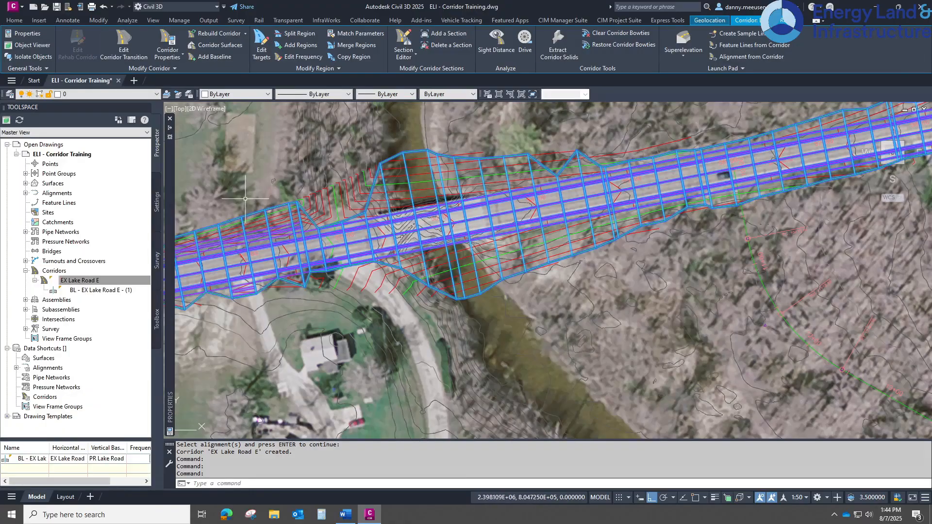
{"action": "middle_click_drag", "start_coordinate": [683, 151], "coordinate": [286, 229]}
{"action": "middle_click_drag", "start_coordinate": [579, 210], "coordinate": [351, 272]}
{"action": "type", "text": "rea"}
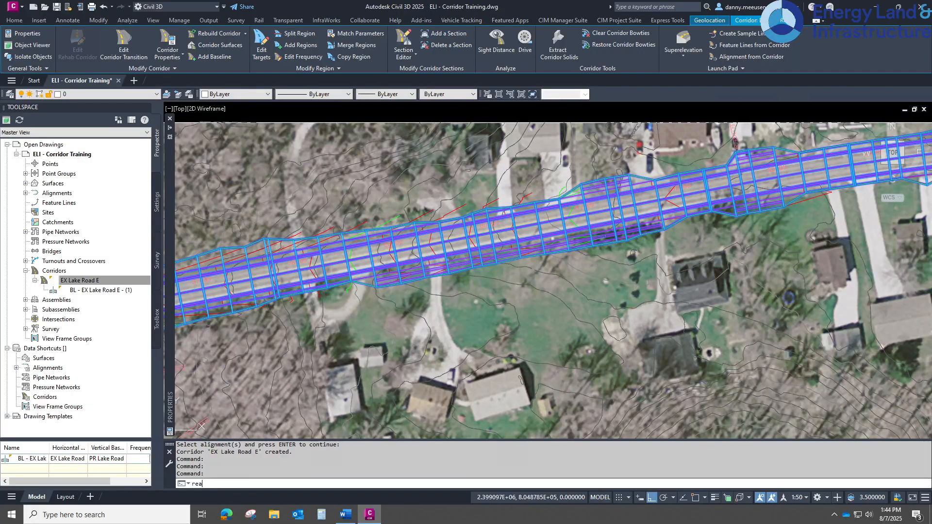
{"action": "key", "text": "Return"}
Examine the corridor surface contours around the creek crossing and the road's western end, and view the full corridor extent.
{"action": "middle_click_drag", "start_coordinate": [561, 196], "coordinate": [534, 188]}
{"action": "middle_click_drag", "start_coordinate": [389, 214], "coordinate": [536, 199]}
{"action": "middle_click_drag", "start_coordinate": [380, 212], "coordinate": [508, 204]}
{"action": "scroll", "coordinate": [312, 243], "scroll_direction": "up", "scroll_amount": 1}
{"action": "scroll", "coordinate": [312, 244], "scroll_direction": "up", "scroll_amount": 2}
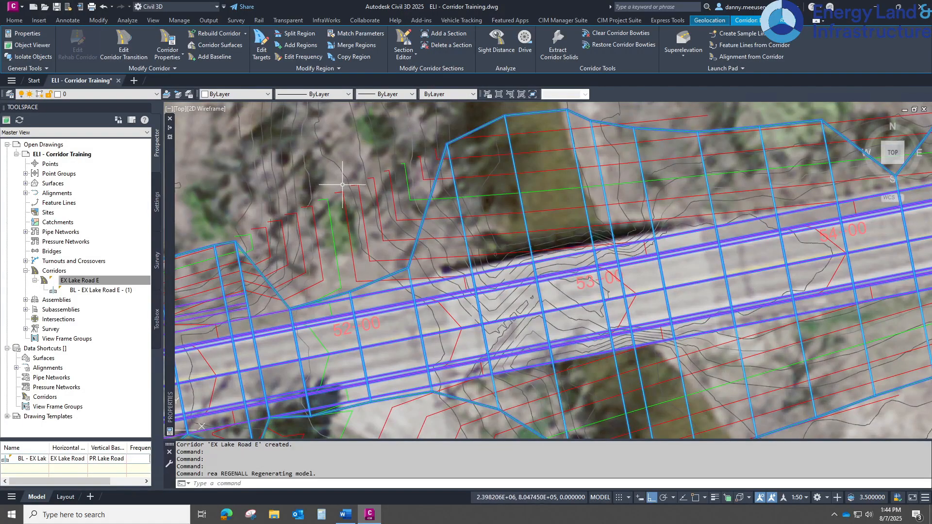
{"action": "scroll", "coordinate": [365, 210], "scroll_direction": "down", "scroll_amount": 2}
{"action": "middle_click_drag", "start_coordinate": [365, 211], "coordinate": [473, 174]}
{"action": "middle_click_drag", "start_coordinate": [313, 265], "coordinate": [416, 230]}
{"action": "middle_click_drag", "start_coordinate": [479, 199], "coordinate": [408, 224]}
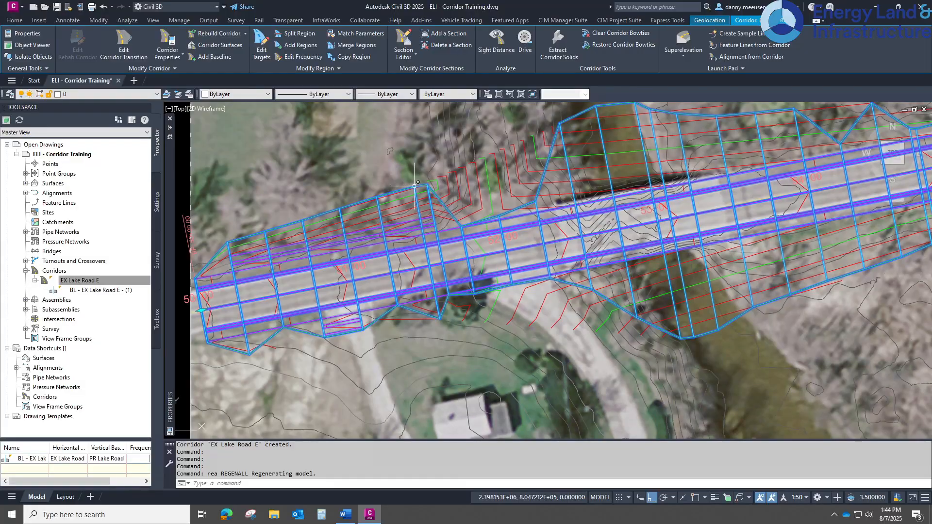
{"action": "scroll", "coordinate": [549, 186], "scroll_direction": "down", "scroll_amount": 2}
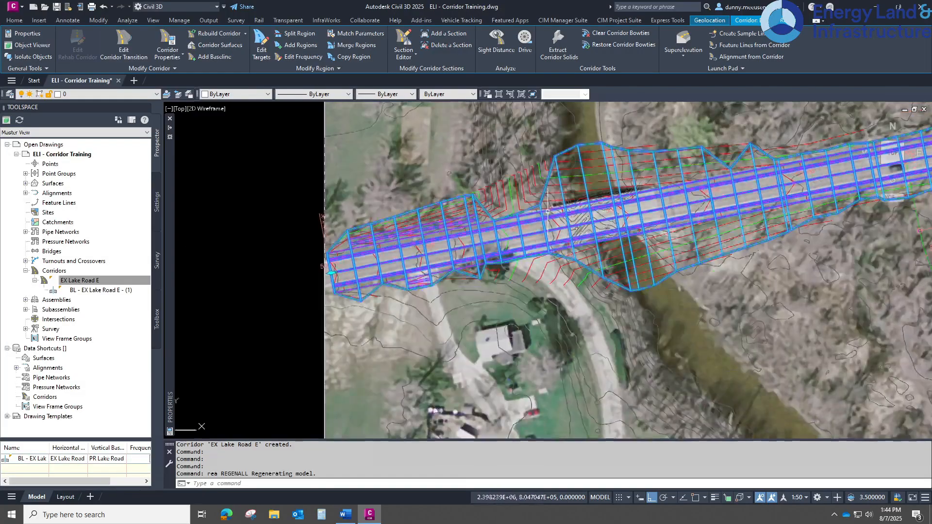
{"action": "middle_click_drag", "start_coordinate": [549, 186], "coordinate": [383, 209]}
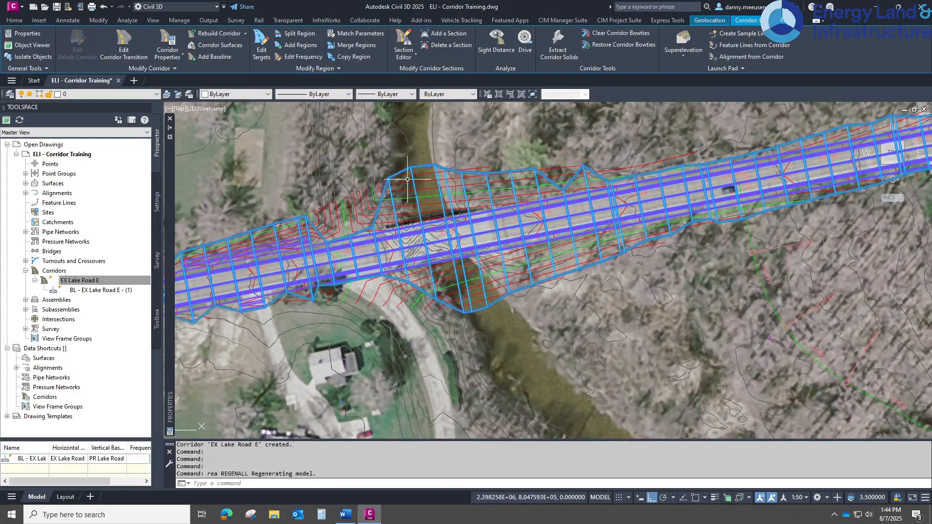
{"action": "scroll", "coordinate": [689, 228], "scroll_direction": "down", "scroll_amount": 2}
{"action": "middle_click_drag", "start_coordinate": [726, 248], "coordinate": [527, 238]}
{"action": "scroll", "coordinate": [526, 238], "scroll_direction": "down", "scroll_amount": 1}
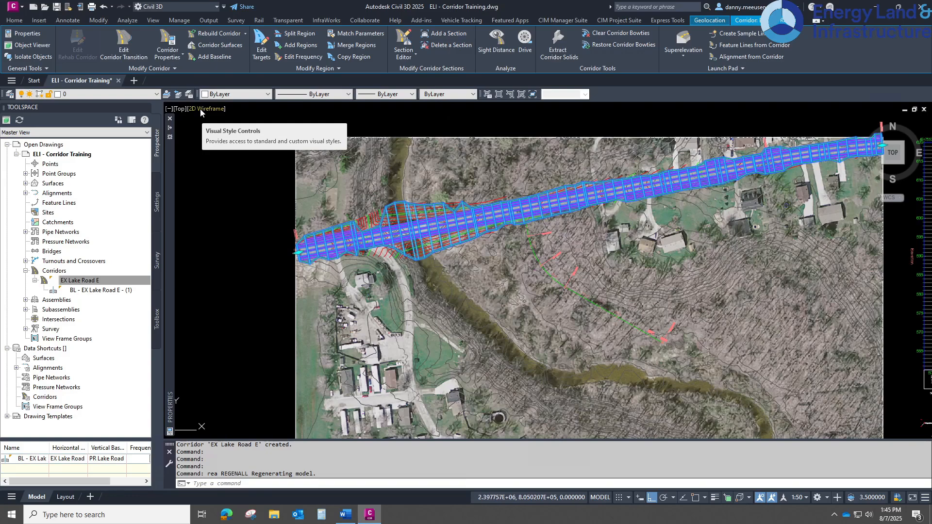
Show the model in the Realistic visual style from the SE Isometric view.
{"action": "left_click", "coordinate": [201, 109]}
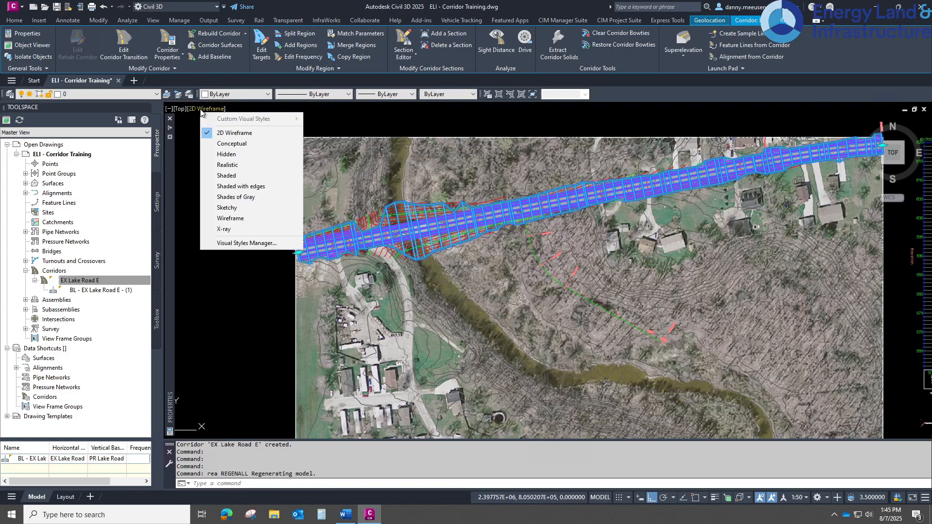
{"action": "left_click", "coordinate": [233, 164]}
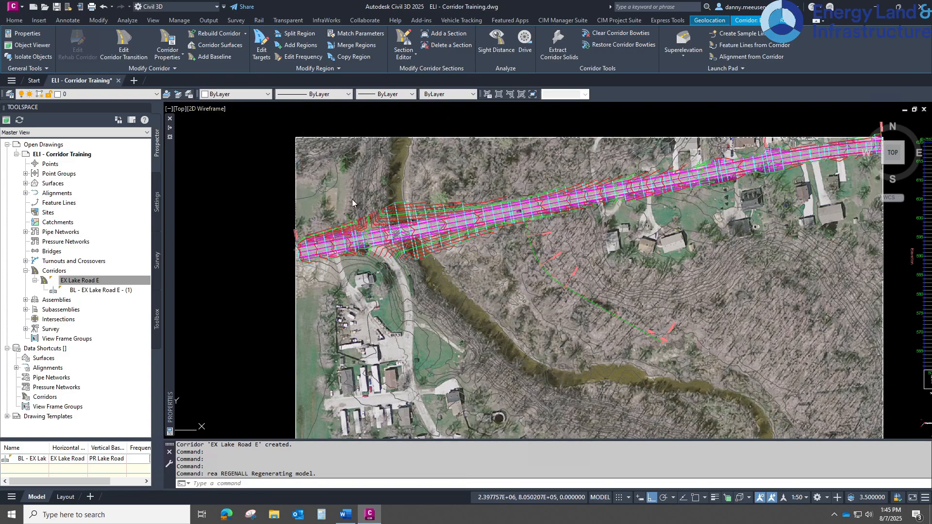
{"action": "left_click", "coordinate": [903, 163]}
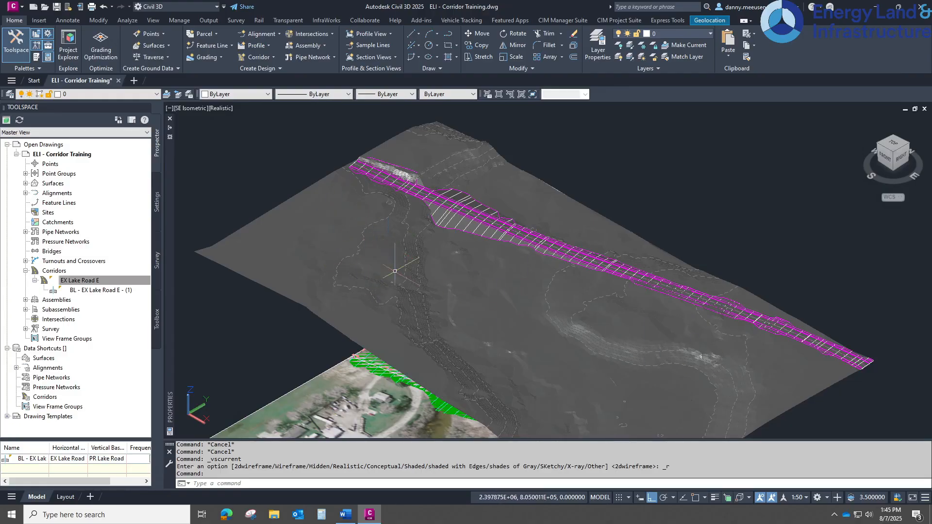
Inspect the 3D corridor surface against the existing terrain at the creek crossing and along the road's eastern stretch.
{"action": "scroll", "coordinate": [432, 217], "scroll_direction": "up", "scroll_amount": 5}
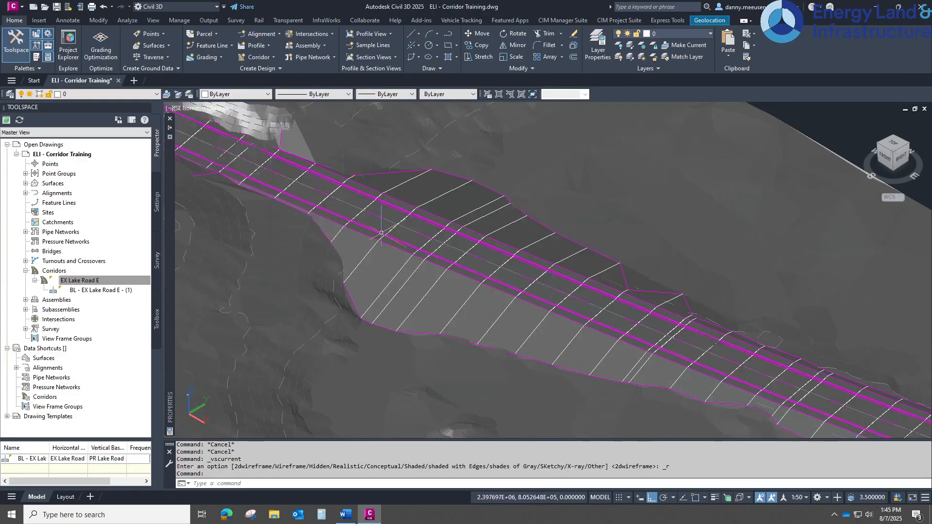
{"action": "middle_click_drag", "start_coordinate": [416, 228], "coordinate": [623, 286]}
{"action": "scroll", "coordinate": [517, 177], "scroll_direction": "down", "scroll_amount": 5}
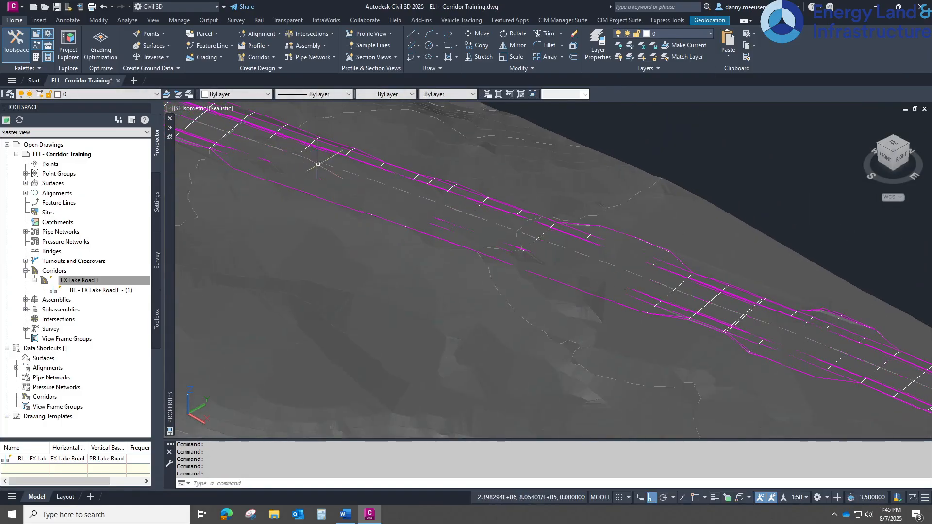
{"action": "middle_click_drag", "start_coordinate": [733, 260], "coordinate": [499, 160]}
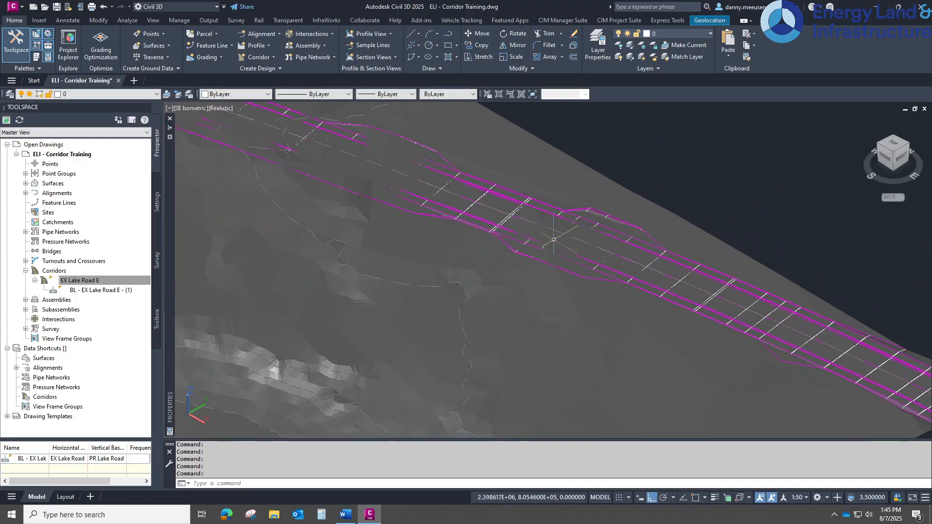
{"action": "middle_click_drag", "start_coordinate": [613, 234], "coordinate": [877, 364]}
{"action": "scroll", "coordinate": [449, 160], "scroll_direction": "down", "scroll_amount": 2}
{"action": "middle_click_drag", "start_coordinate": [380, 167], "coordinate": [476, 245]}
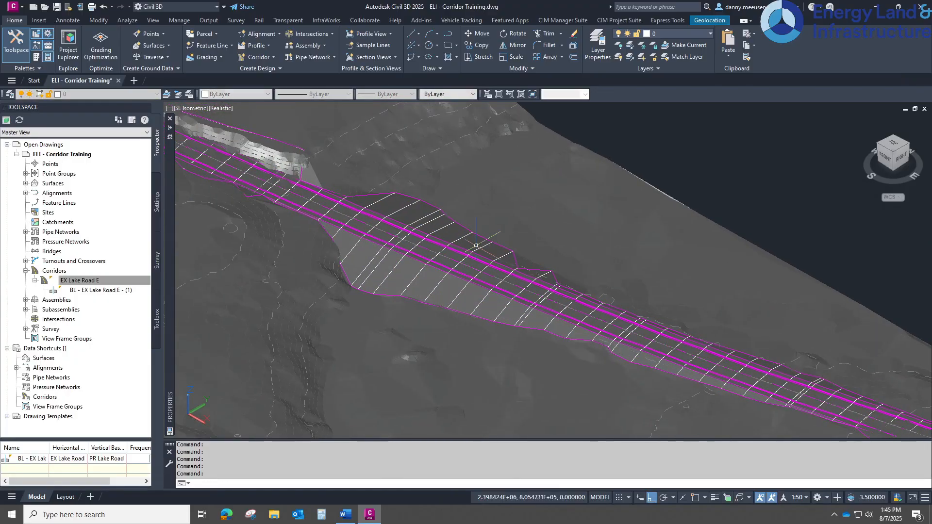
{"action": "scroll", "coordinate": [378, 276], "scroll_direction": "down", "scroll_amount": 2}
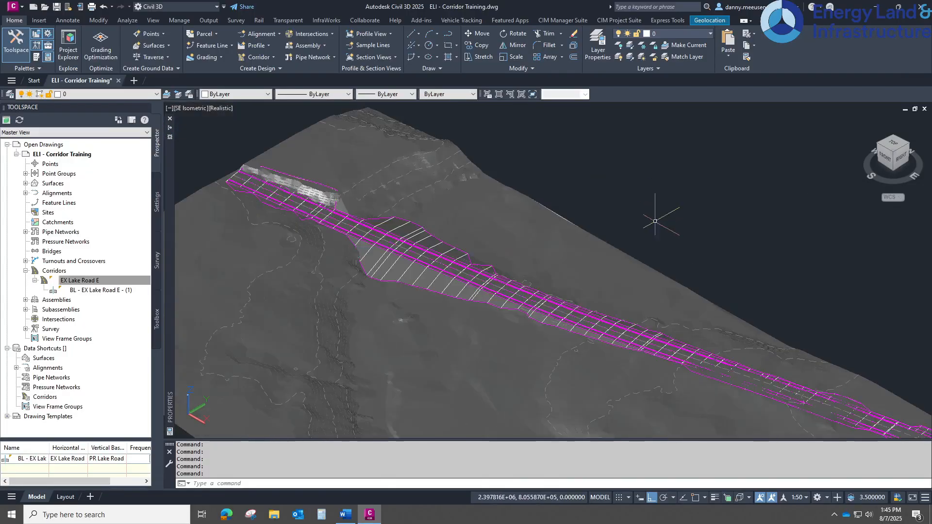
Return the model to the Top view in the 2D Wireframe visual style.
{"action": "left_click", "coordinate": [892, 143]}
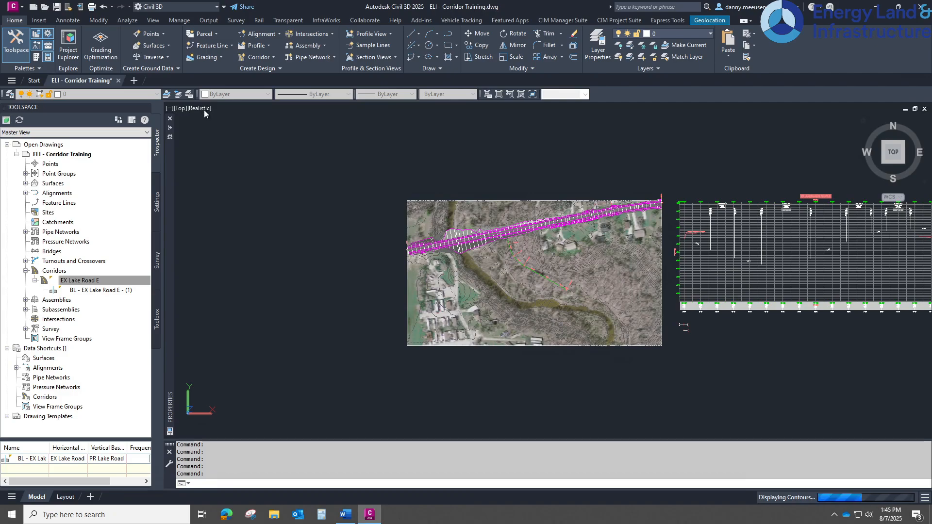
{"action": "left_click", "coordinate": [204, 109]}
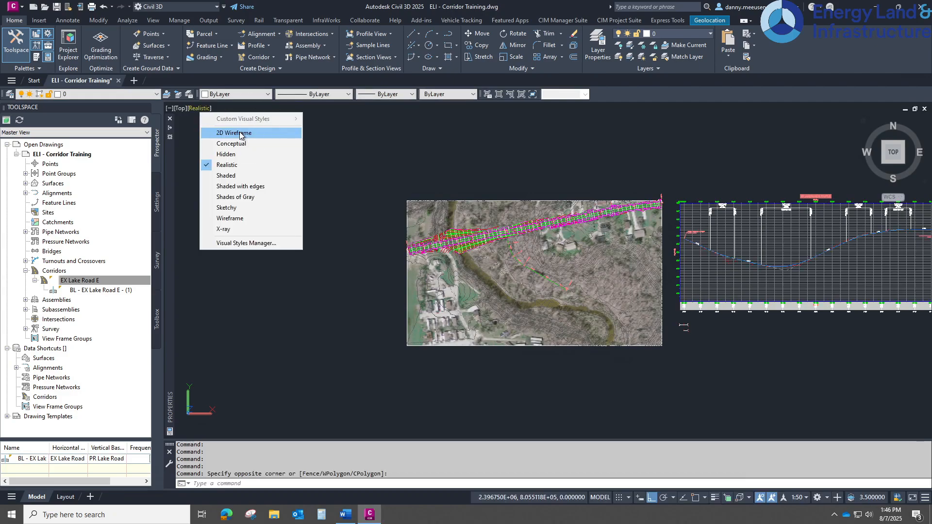
{"action": "left_click", "coordinate": [234, 133]}
Open the construction properties of the Lake Road E assembly and enlarge the dialog to fit its columns.
{"action": "scroll", "coordinate": [415, 242], "scroll_direction": "down", "scroll_amount": 2}
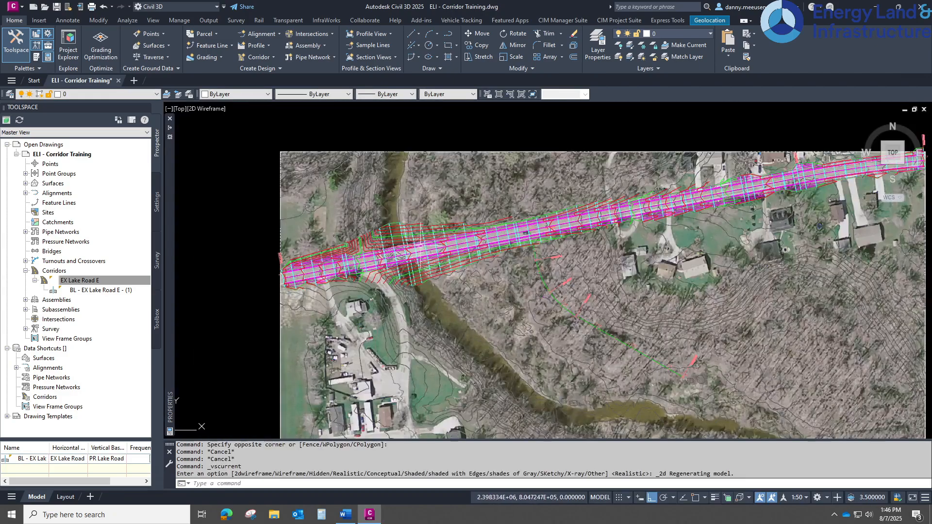
{"action": "middle_click_drag", "start_coordinate": [685, 341], "coordinate": [578, 279]}
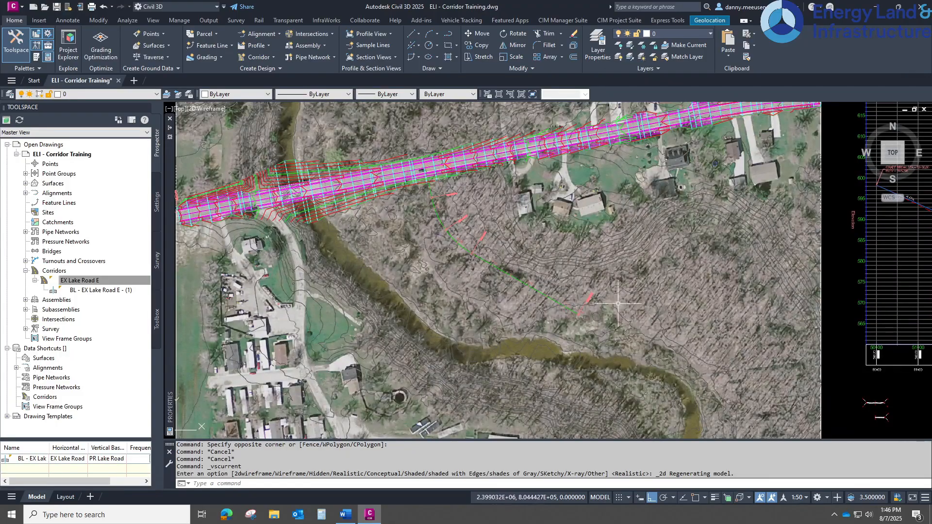
{"action": "middle_click_drag", "start_coordinate": [628, 318], "coordinate": [329, 160]}
{"action": "scroll", "coordinate": [634, 251], "scroll_direction": "up", "scroll_amount": 6}
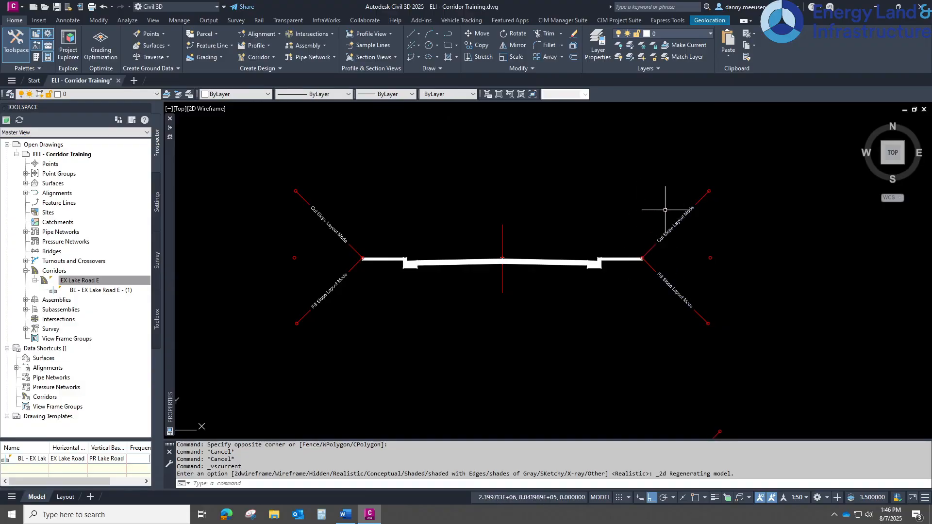
{"action": "left_click", "coordinate": [502, 232]}
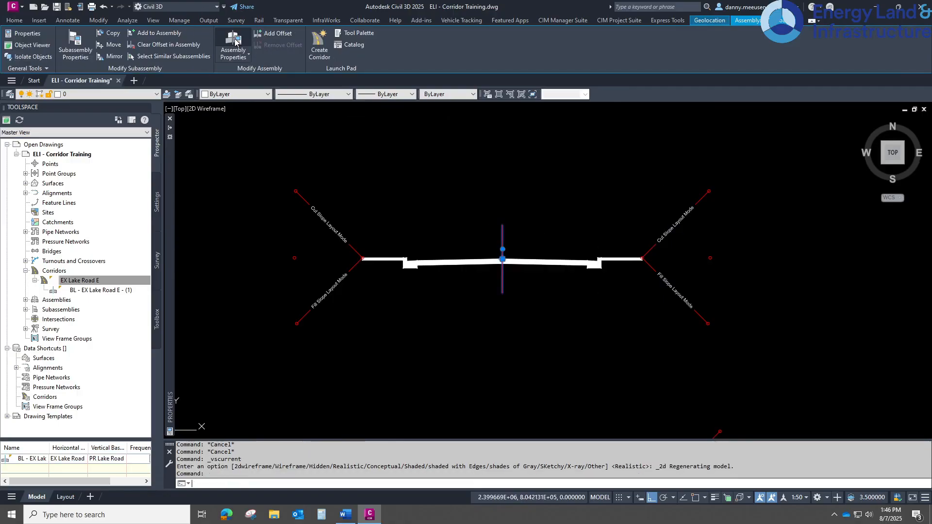
{"action": "left_click", "coordinate": [236, 42]}
{"action": "left_click", "coordinate": [132, 123]}
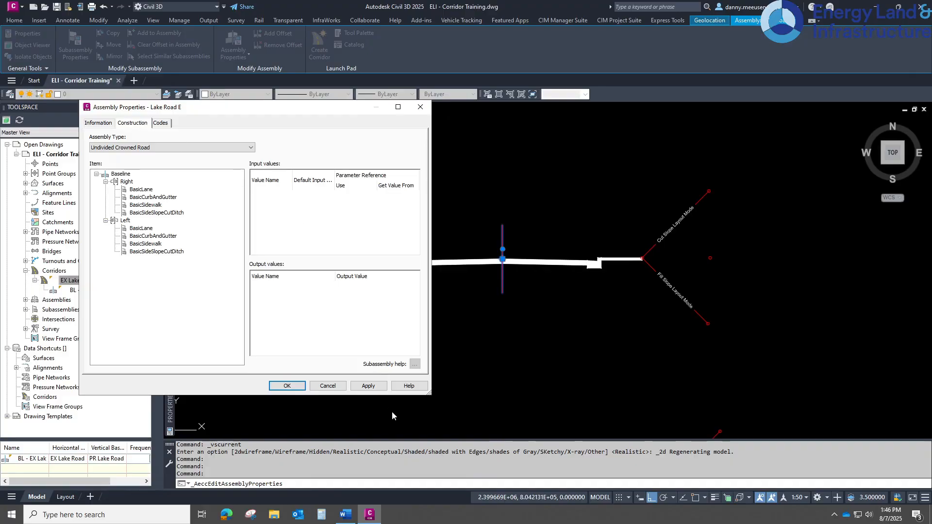
{"action": "left_click_drag", "start_coordinate": [430, 393], "coordinate": [829, 399]}
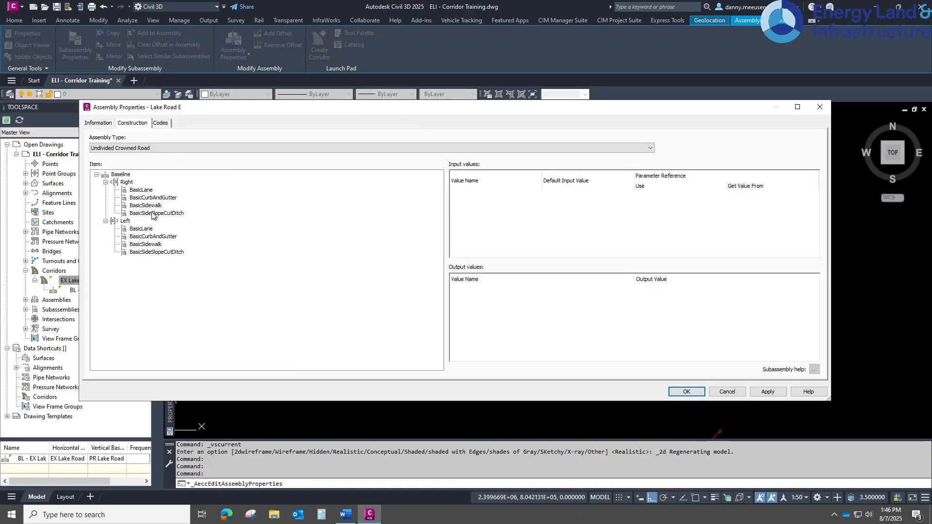
Set the right BasicSideSlopeCutDitch subassembly's cut slope to 1:1 and fill slope to 2:1.
{"action": "left_click", "coordinate": [152, 214]}
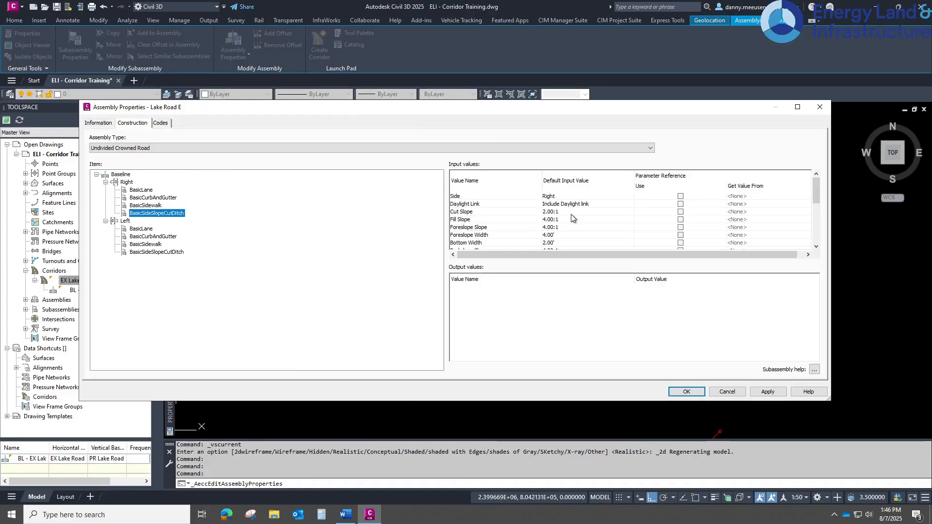
{"action": "left_click", "coordinate": [567, 214]}
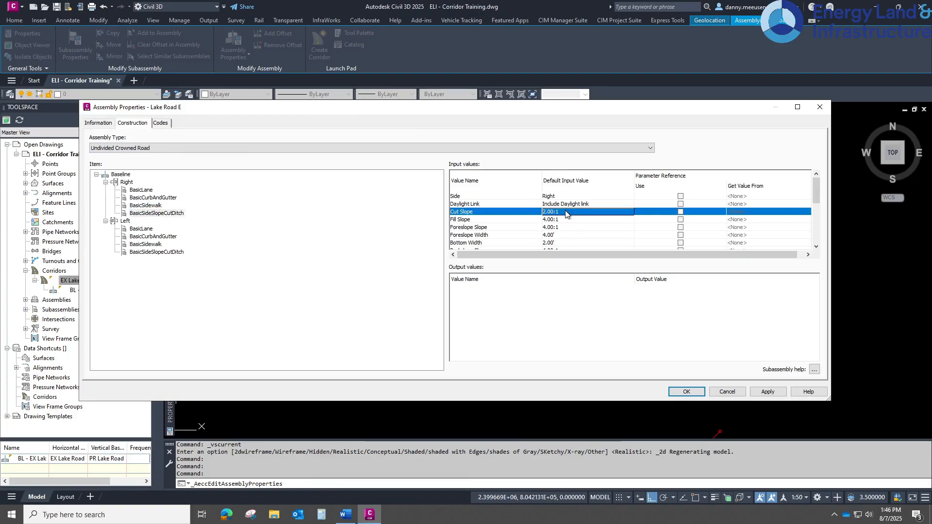
{"action": "left_click", "coordinate": [555, 212]}
{"action": "left_click", "coordinate": [571, 219]}
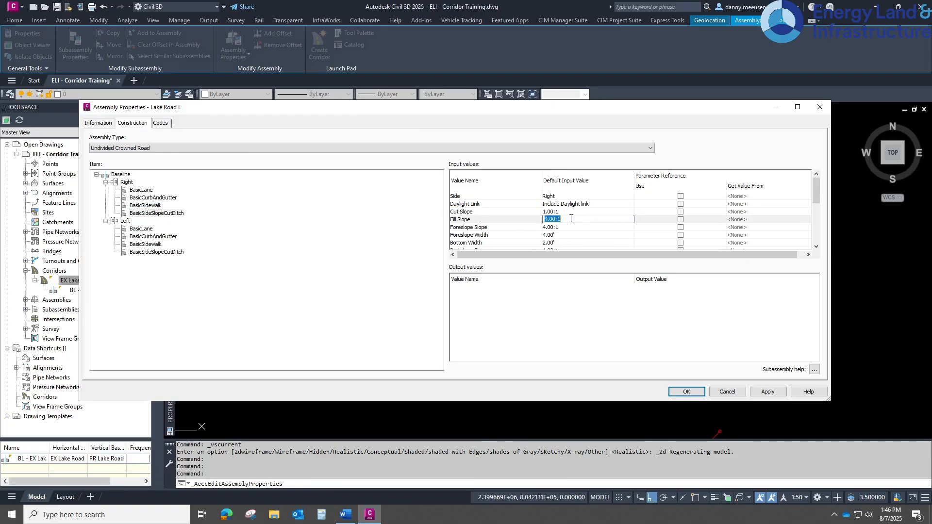
{"action": "type", "text": "1"}
{"action": "key", "text": "Return"}
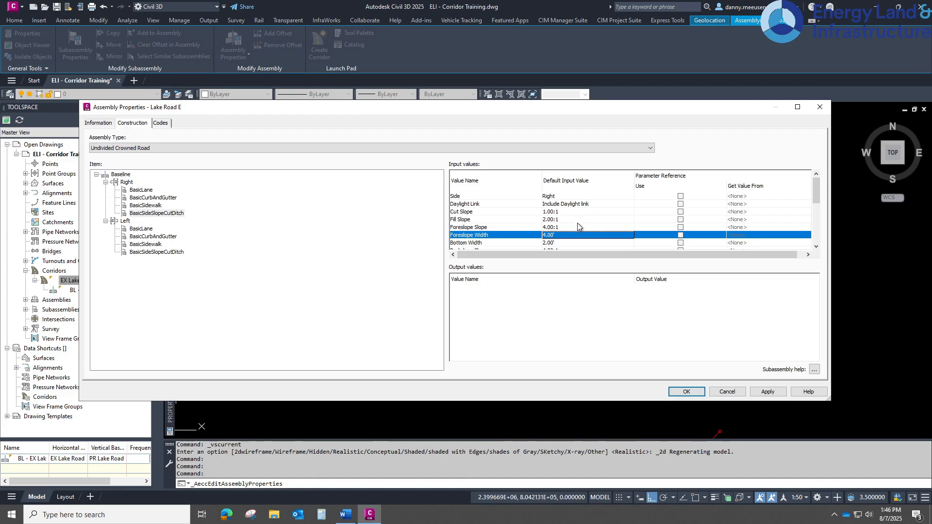
{"action": "scroll", "coordinate": [565, 212], "scroll_direction": "down", "scroll_amount": 1}
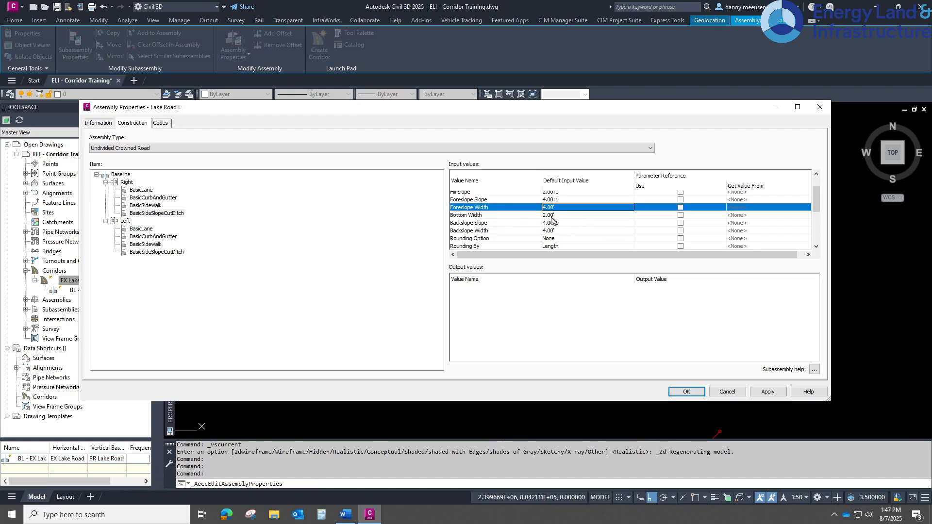
{"action": "scroll", "coordinate": [559, 221], "scroll_direction": "up", "scroll_amount": 1}
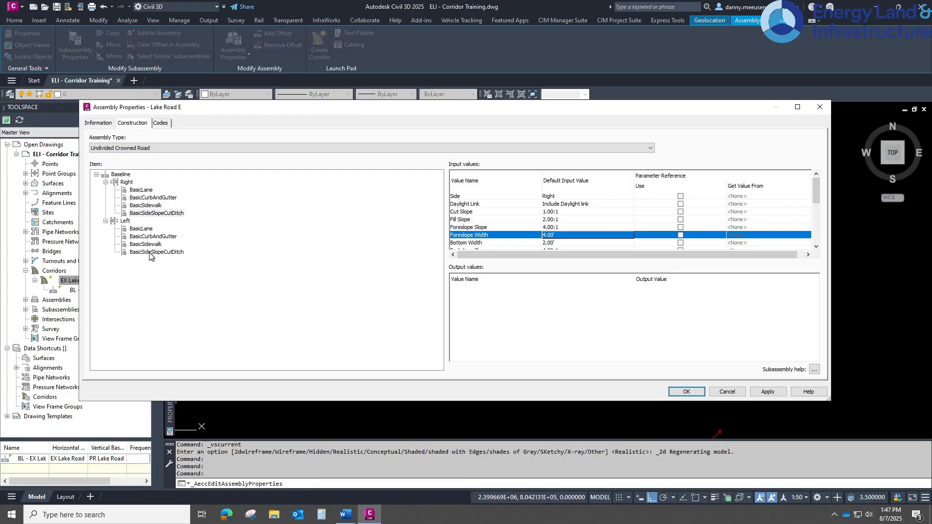
Set the left BasicSideSlopeCutDitch subassembly's cut slope to 1:1 and fill slope to 2:1, and apply the assembly changes.
{"action": "left_click", "coordinate": [165, 253]}
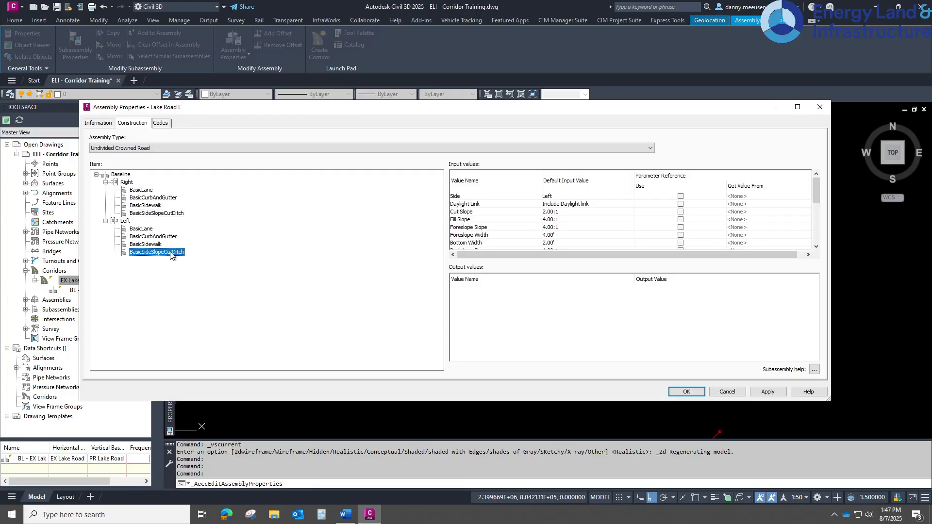
{"action": "left_click", "coordinate": [565, 211]}
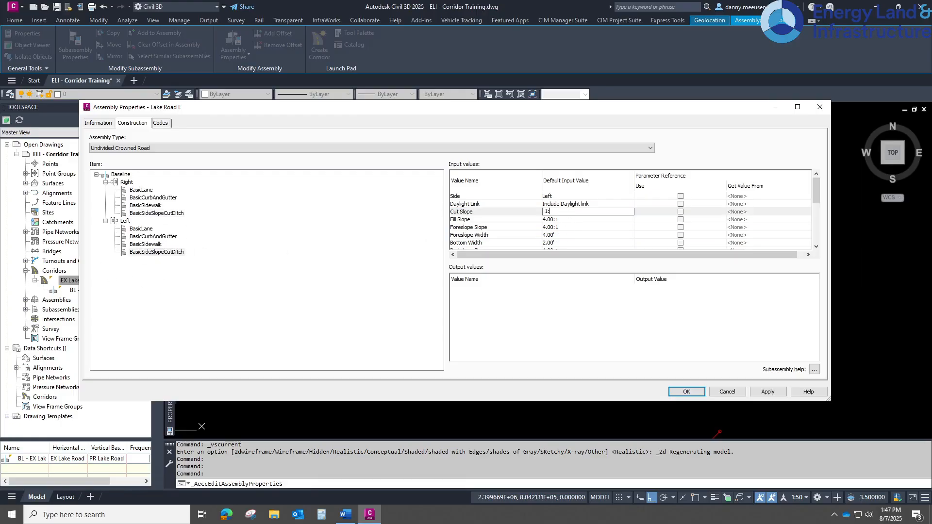
{"action": "left_click", "coordinate": [566, 220]}
{"action": "type", "text": "2:1"}
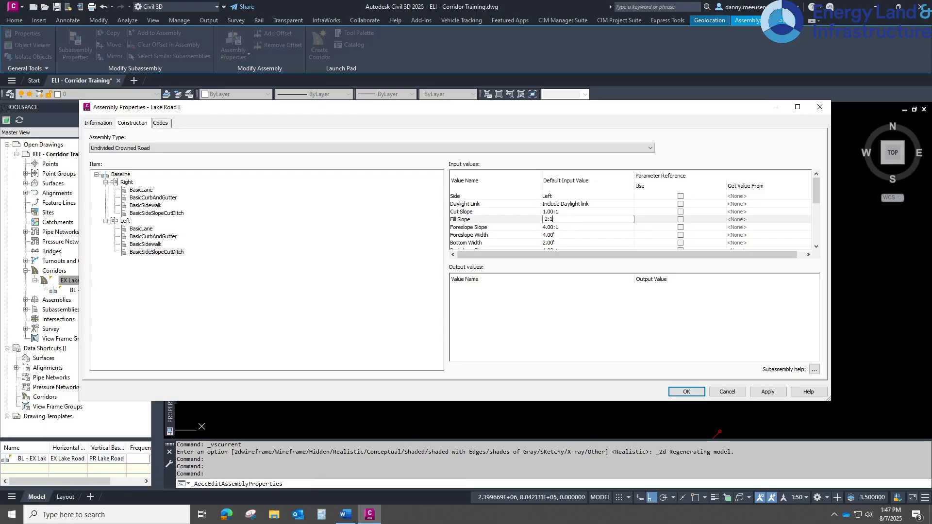
{"action": "left_click", "coordinate": [768, 392]}
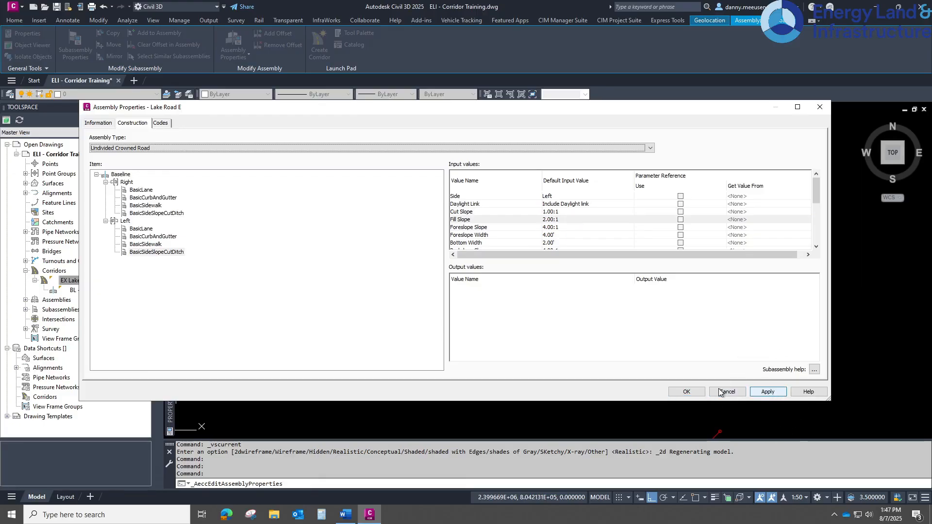
{"action": "left_click", "coordinate": [687, 394]}
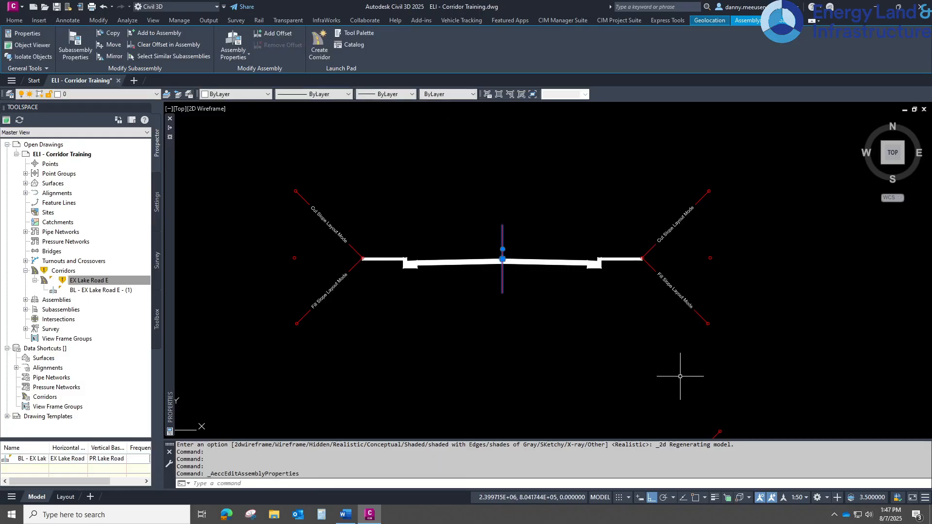
Rebuild the out-of-date EX Lake Road E corridor with the edited assembly slopes.
{"action": "left_click", "coordinate": [97, 280]}
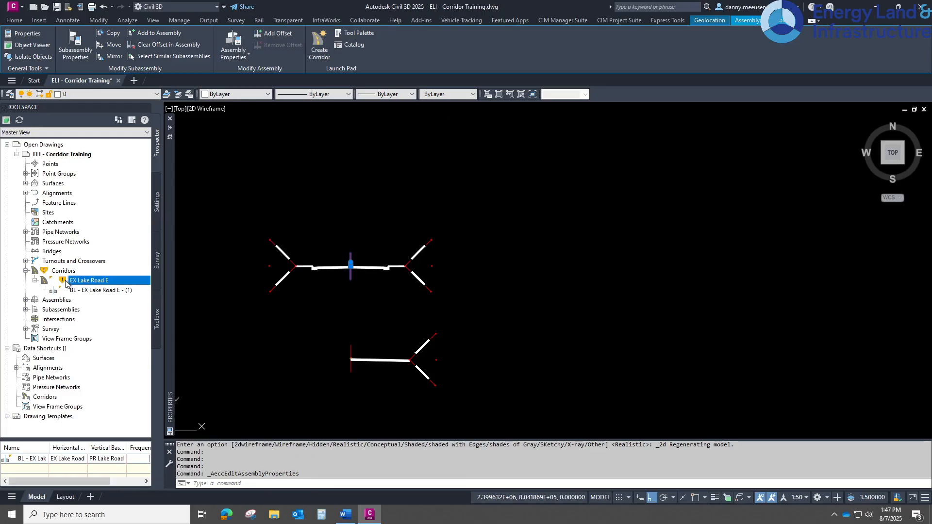
{"action": "mouse_move", "coordinate": [64, 282]}
{"action": "scroll", "coordinate": [374, 225], "scroll_direction": "down", "scroll_amount": 7}
{"action": "scroll", "coordinate": [498, 260], "scroll_direction": "up", "scroll_amount": 2}
{"action": "scroll", "coordinate": [382, 249], "scroll_direction": "up", "scroll_amount": 5}
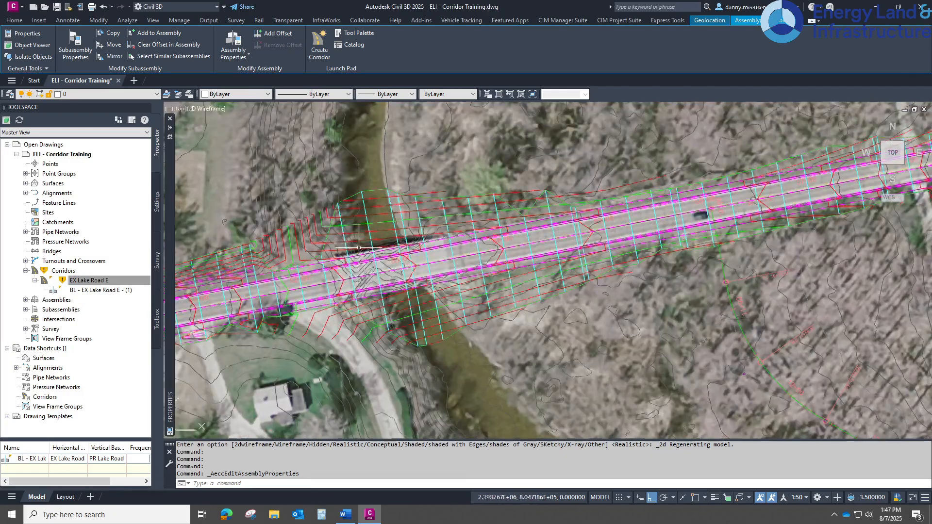
{"action": "scroll", "coordinate": [455, 304], "scroll_direction": "down", "scroll_amount": 3}
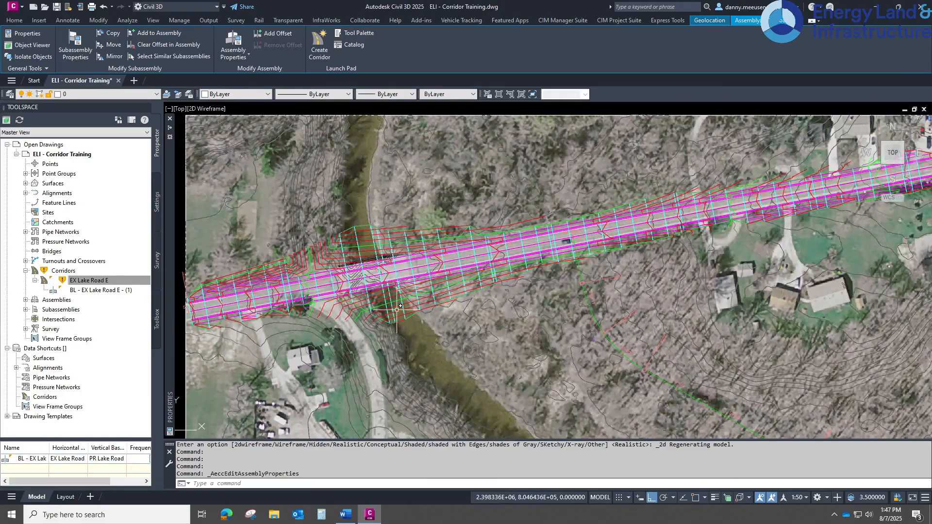
{"action": "left_click", "coordinate": [83, 281]}
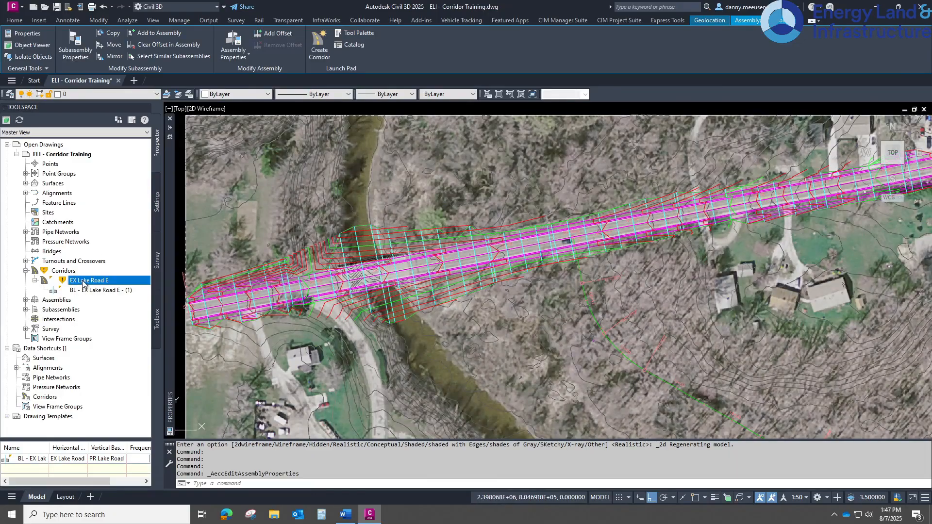
{"action": "right_click", "coordinate": [84, 284]}
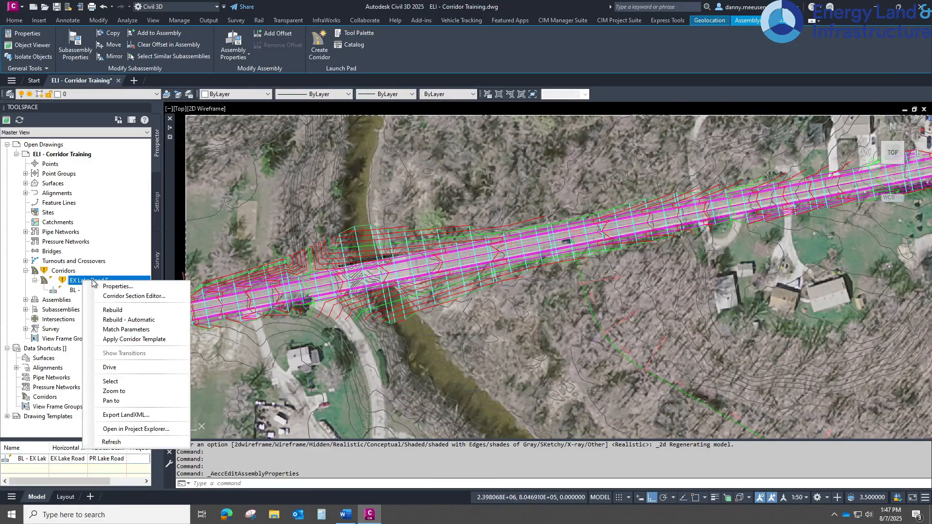
{"action": "left_click", "coordinate": [121, 310]}
{"action": "scroll", "coordinate": [377, 287], "scroll_direction": "up", "scroll_amount": 3}
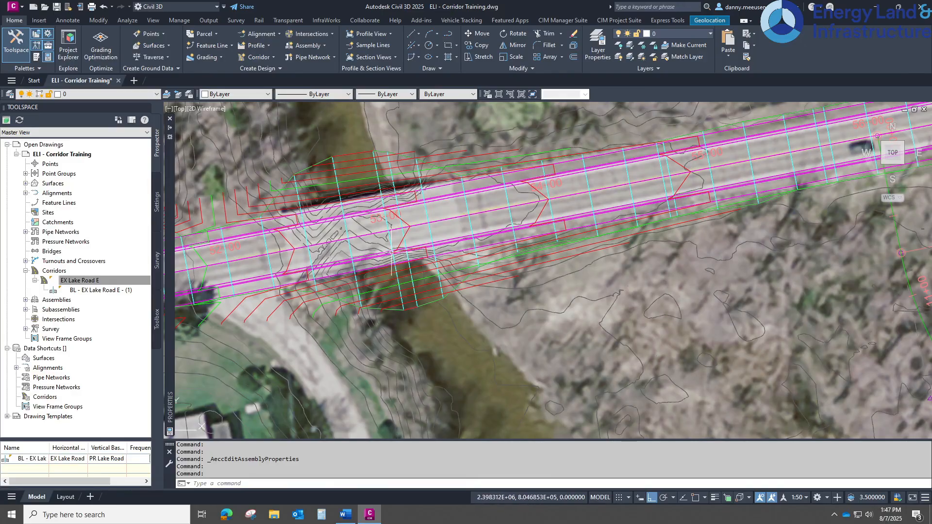
Raise the 4.81% tangent of the proposed Lake Road E profile straight up by about 21 drawing units in the profile view.
{"action": "scroll", "coordinate": [398, 245], "scroll_direction": "down", "scroll_amount": 4}
{"action": "middle_click_drag", "start_coordinate": [623, 229], "coordinate": [449, 221]}
{"action": "scroll", "coordinate": [694, 243], "scroll_direction": "up", "scroll_amount": 4}
{"action": "left_click", "coordinate": [663, 253]}
{"action": "scroll", "coordinate": [663, 252], "scroll_direction": "down", "scroll_amount": 5}
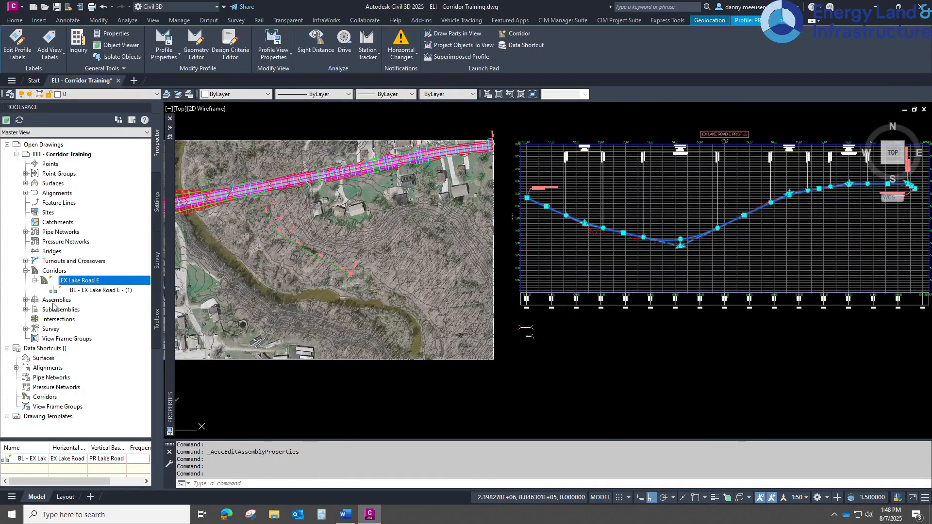
{"action": "key", "text": "ctrl"}
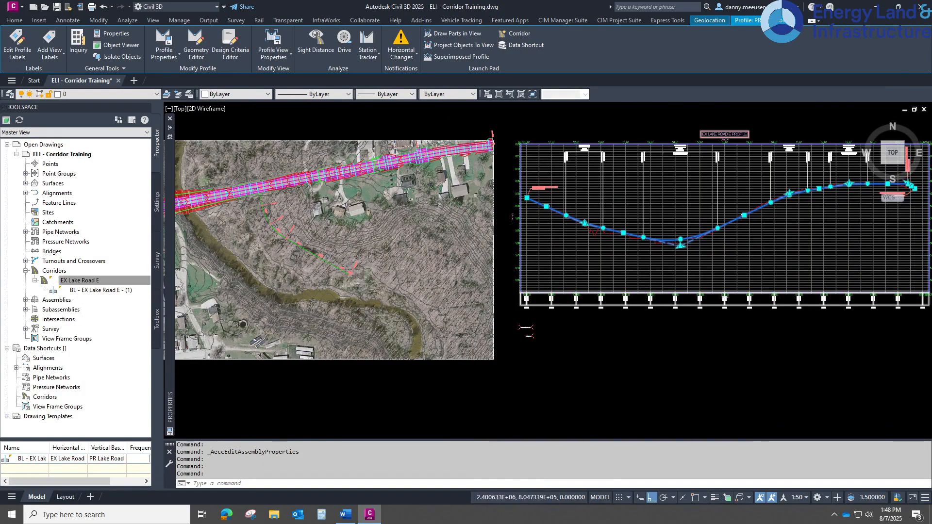
{"action": "scroll", "coordinate": [716, 235], "scroll_direction": "up", "scroll_amount": 5}
{"action": "middle_click_drag", "start_coordinate": [739, 223], "coordinate": [640, 257]}
{"action": "scroll", "coordinate": [640, 258], "scroll_direction": "up", "scroll_amount": 1}
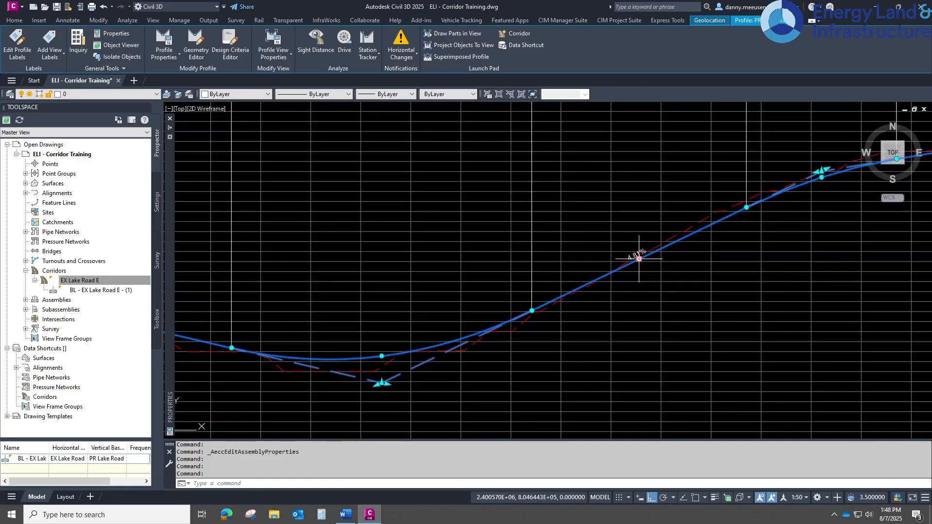
{"action": "left_click", "coordinate": [639, 258]}
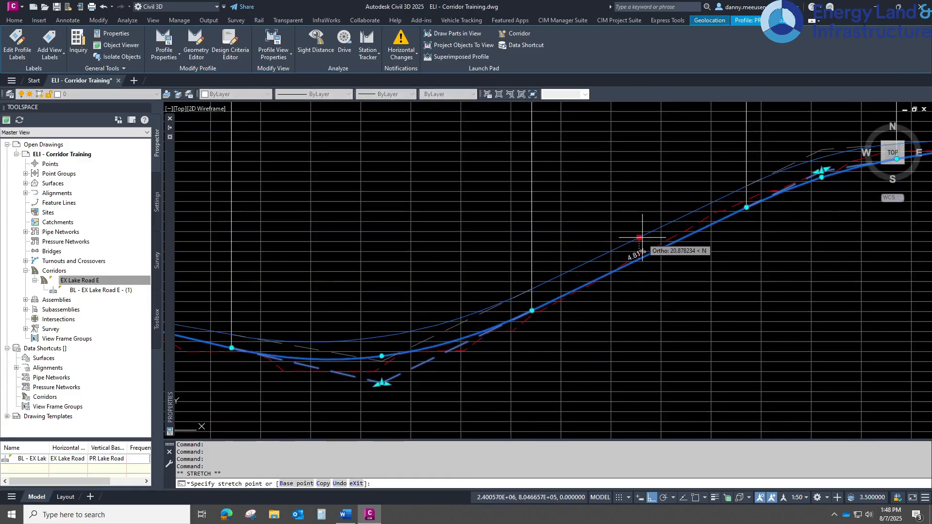
{"action": "left_click", "coordinate": [640, 238]}
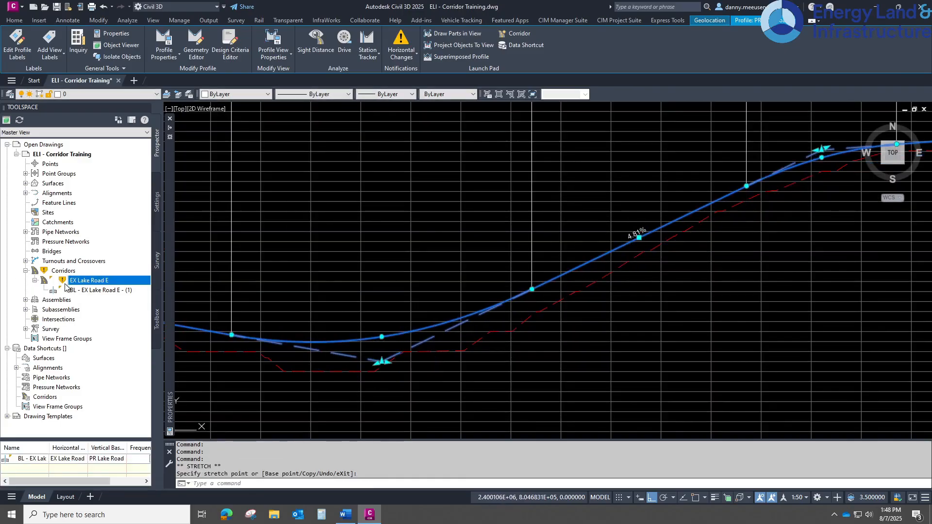
Turn on automatic rebuild for the EX Lake Road E corridor to update it to the raised profile.
{"action": "key", "text": "ctrl"}
{"action": "scroll", "coordinate": [380, 224], "scroll_direction": "down", "scroll_amount": 6}
{"action": "scroll", "coordinate": [267, 213], "scroll_direction": "up", "scroll_amount": 4}
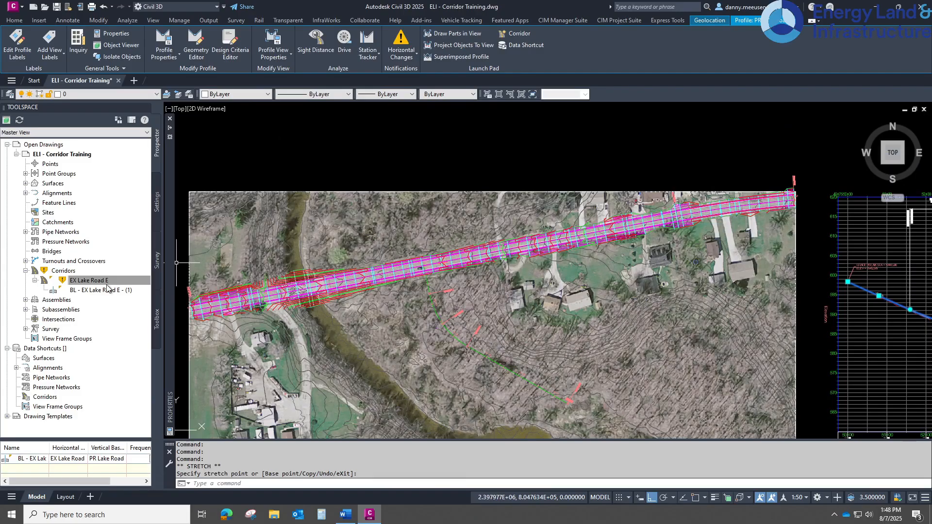
{"action": "right_click", "coordinate": [91, 282]}
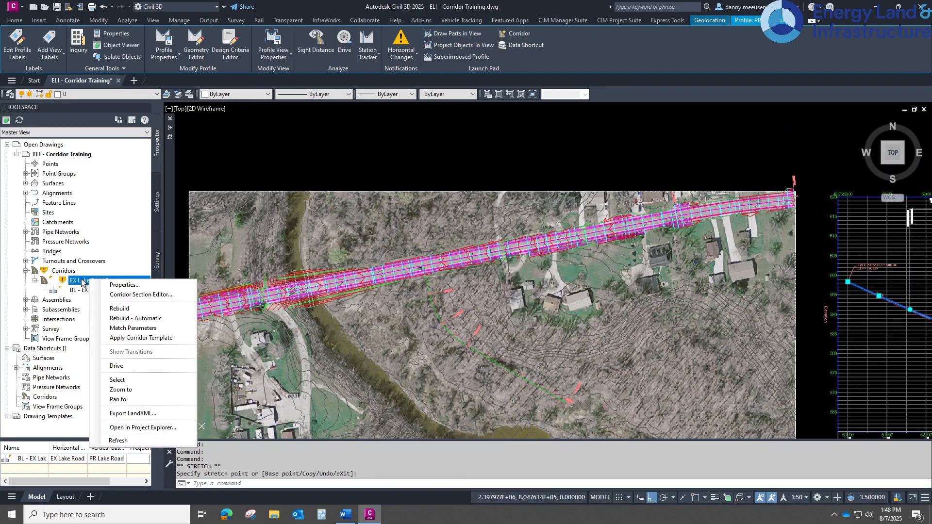
{"action": "left_click", "coordinate": [124, 319]}
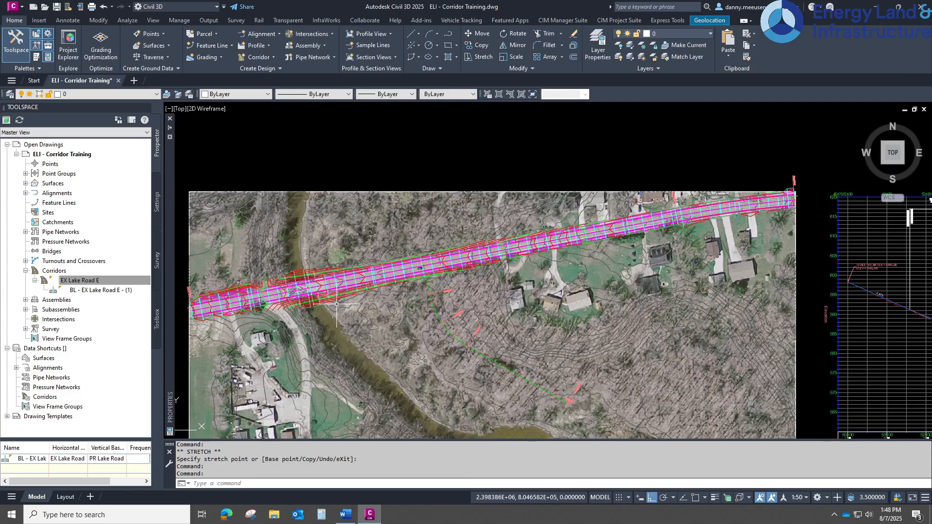
Examine the Access Road A alignment where it branches off Lake Road E and runs through the woods toward the creek.
{"action": "mouse_move", "coordinate": [336, 304]}
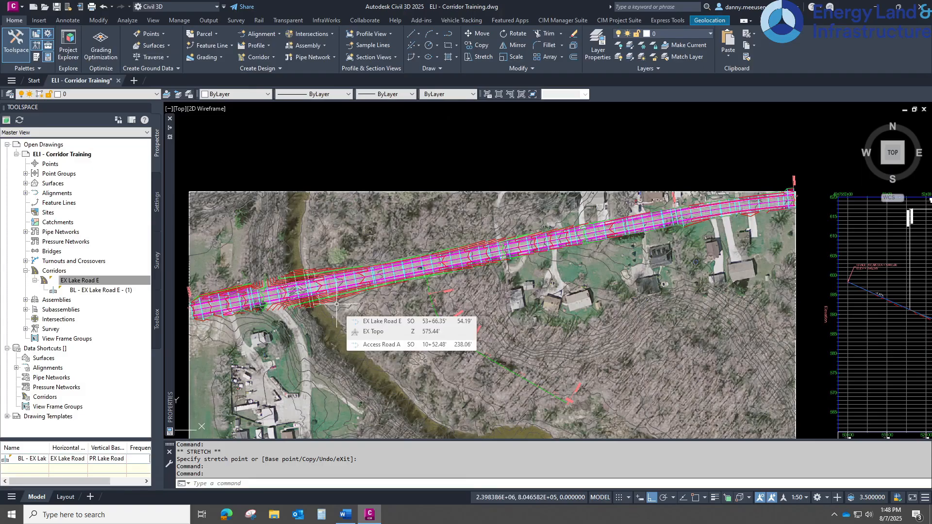
{"action": "middle_click_drag", "start_coordinate": [336, 304], "coordinate": [310, 272]}
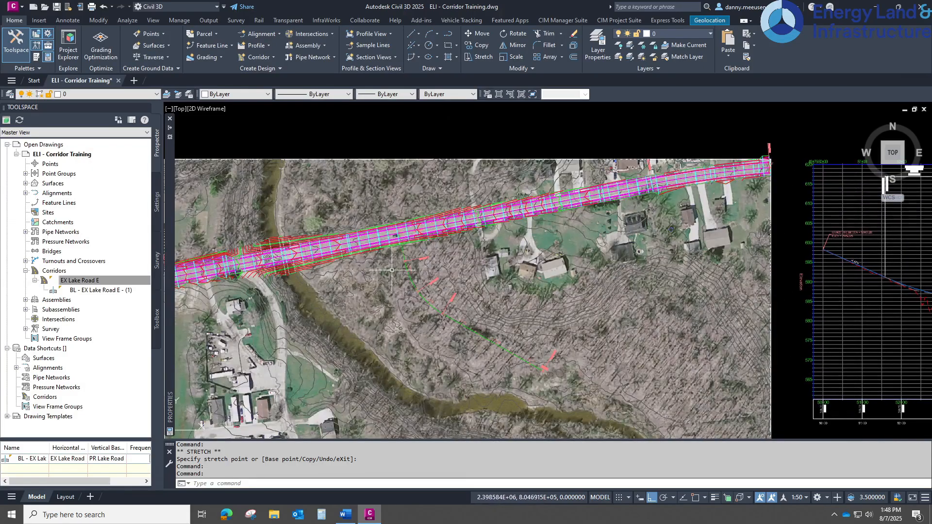
{"action": "middle_click_drag", "start_coordinate": [591, 419], "coordinate": [479, 312]}
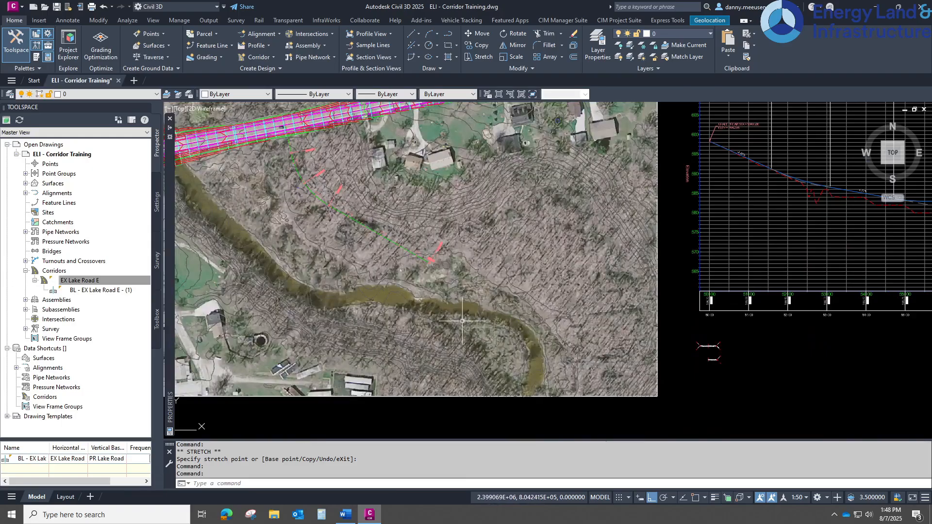
{"action": "scroll", "coordinate": [462, 320], "scroll_direction": "down", "scroll_amount": 1}
{"action": "scroll", "coordinate": [364, 229], "scroll_direction": "up", "scroll_amount": 5}
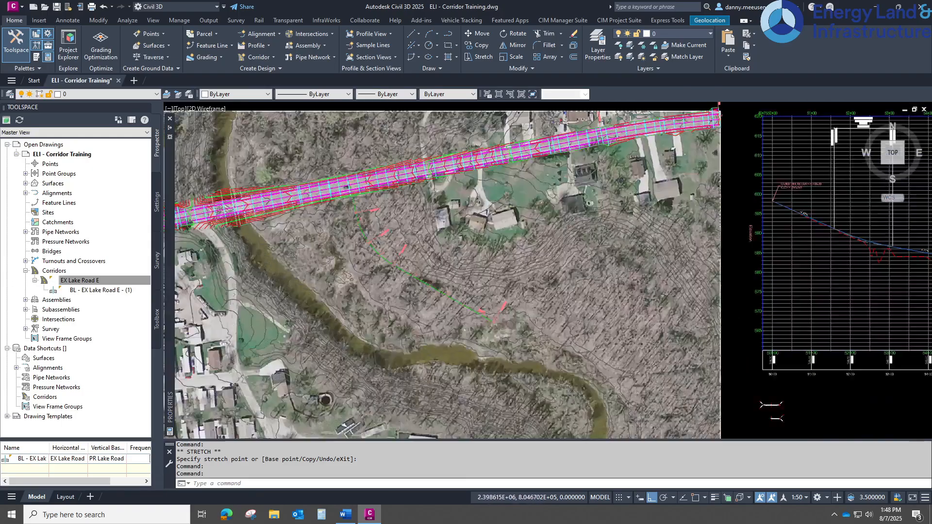
{"action": "scroll", "coordinate": [609, 398], "scroll_direction": "down", "scroll_amount": 1}
{"action": "mouse_move", "coordinate": [718, 437]}
{"action": "middle_mouse_down"}
{"action": "mouse_move", "coordinate": [581, 334]}
{"action": "mouse_move", "coordinate": [507, 305]}
{"action": "middle_mouse_up"}
{"action": "scroll", "coordinate": [510, 295], "scroll_direction": "down", "scroll_amount": 1}
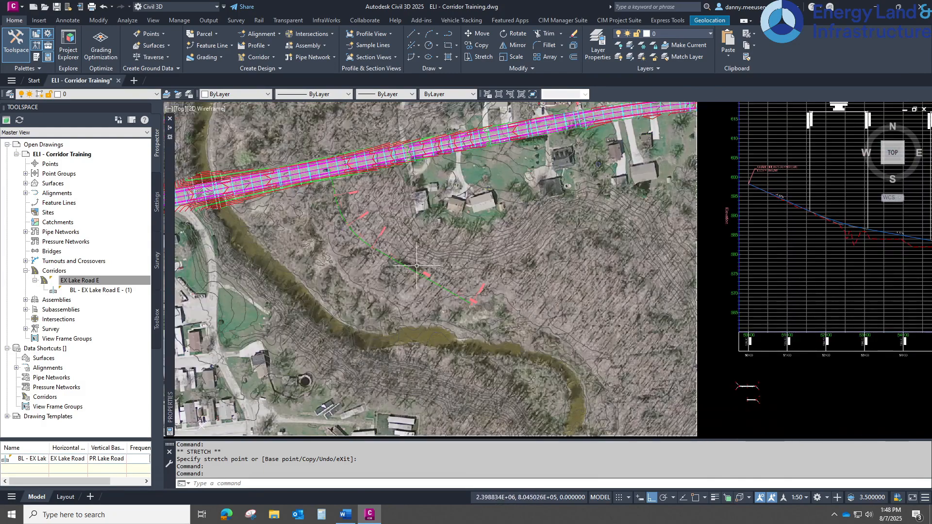
Sample the EX Lake Road E Surface - (1) and EX Topo surfaces along the Access Road A alignment for drawing in a profile view.
{"action": "key", "text": "Escape"}
{"action": "key", "text": "Escape"}
{"action": "key", "text": "Escape"}
{"action": "key", "text": "Escape"}
{"action": "left_click", "coordinate": [266, 46]}
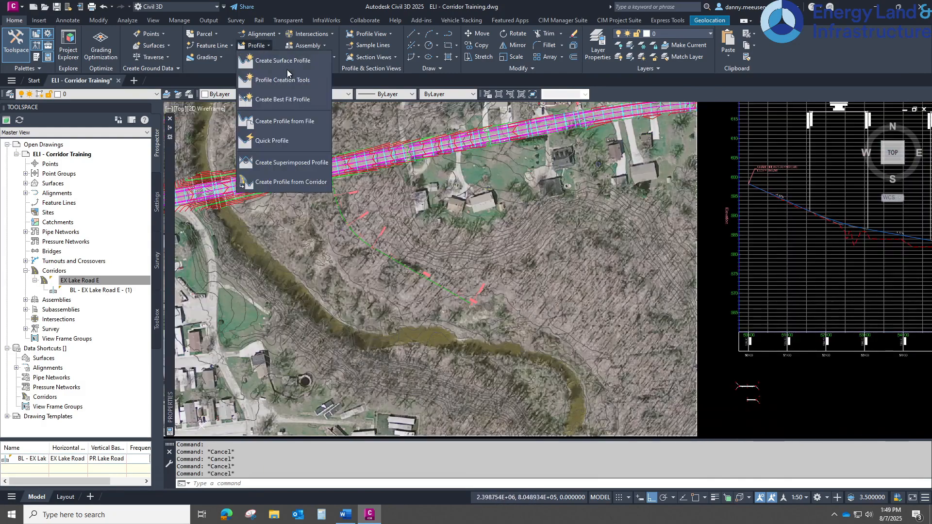
{"action": "left_click", "coordinate": [263, 45]}
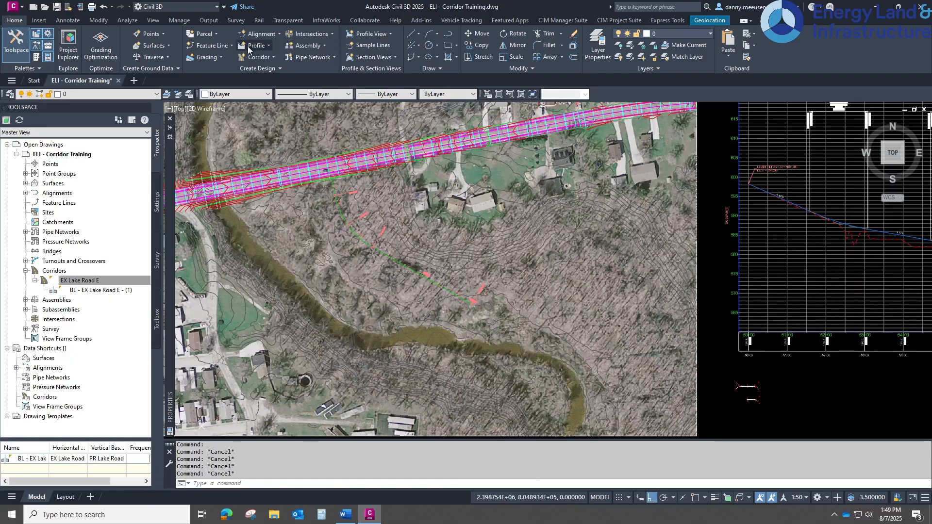
{"action": "left_click", "coordinate": [270, 46]}
{"action": "left_click", "coordinate": [282, 60]}
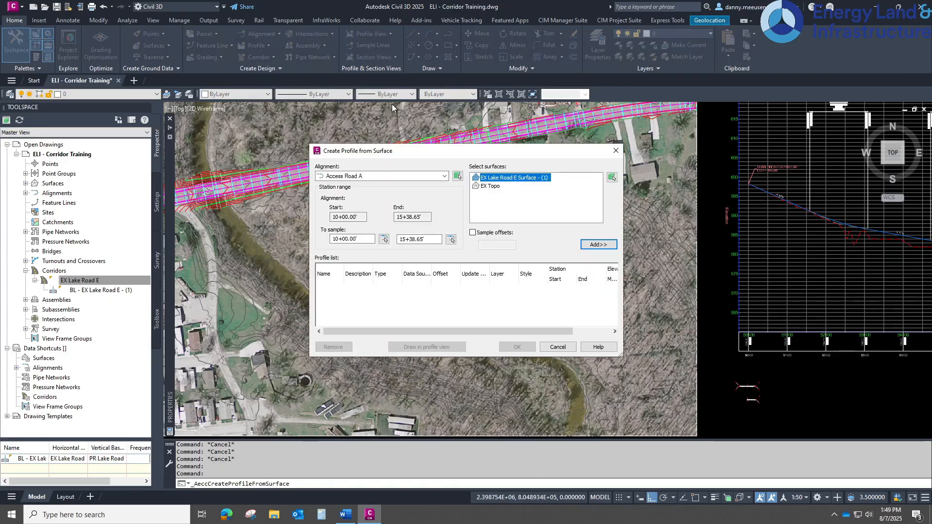
{"action": "left_click", "coordinate": [357, 177]}
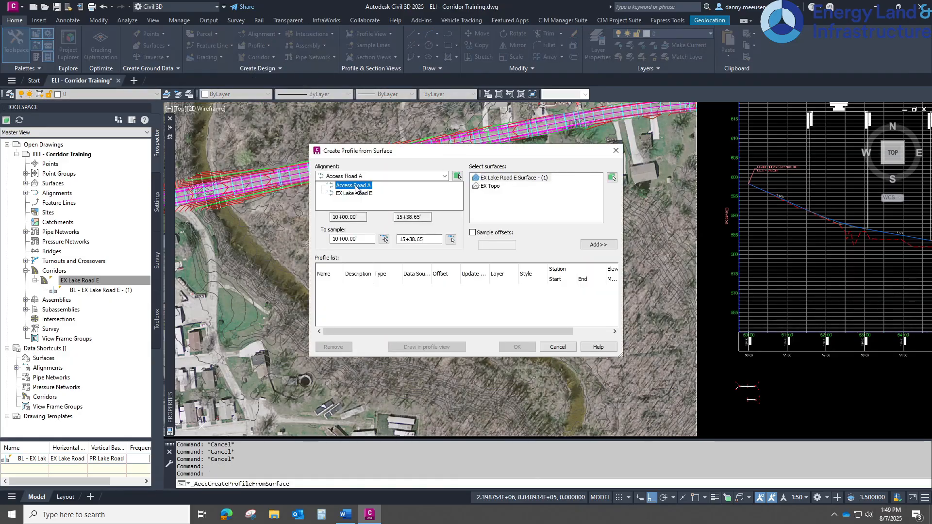
{"action": "left_click", "coordinate": [356, 187]}
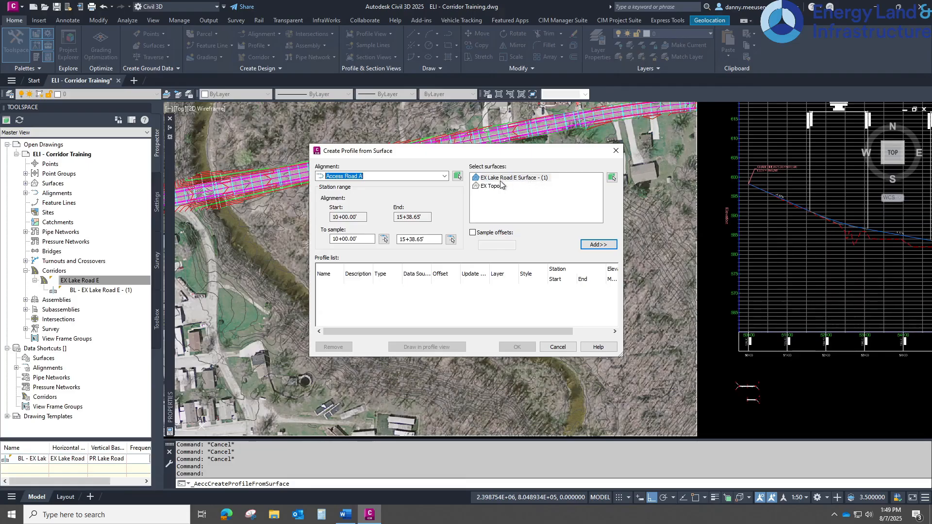
{"action": "left_click", "coordinate": [492, 187], "text": "shift"}
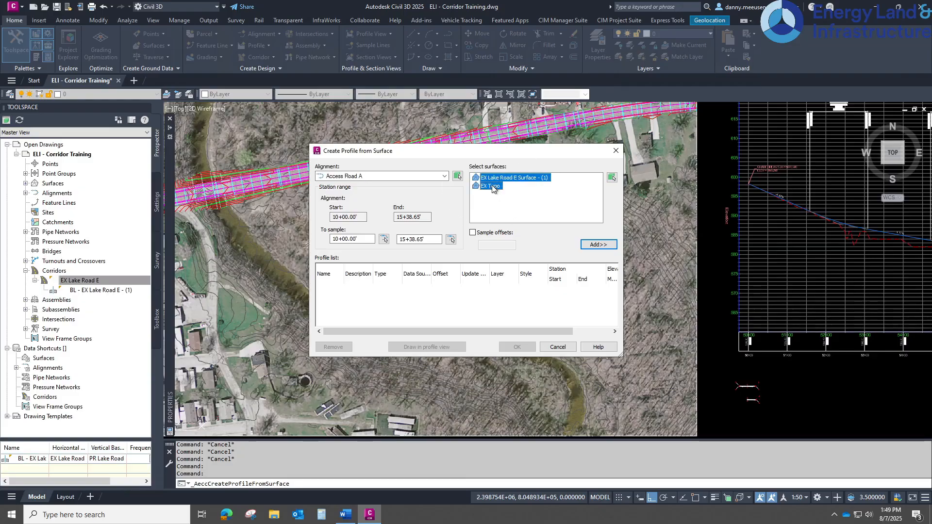
{"action": "left_click", "coordinate": [598, 244]}
{"action": "left_click", "coordinate": [423, 347]}
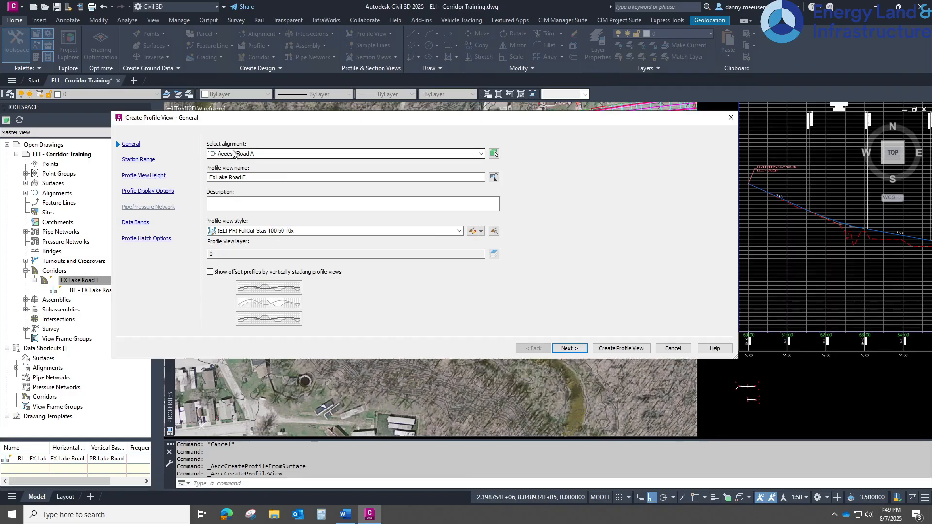
Set the Access Road A profile view to a user-specified height from 560 to 600 feet, keeping the automatic station range and turning off splitting.
{"action": "left_click_drag", "start_coordinate": [254, 177], "coordinate": [204, 174]}
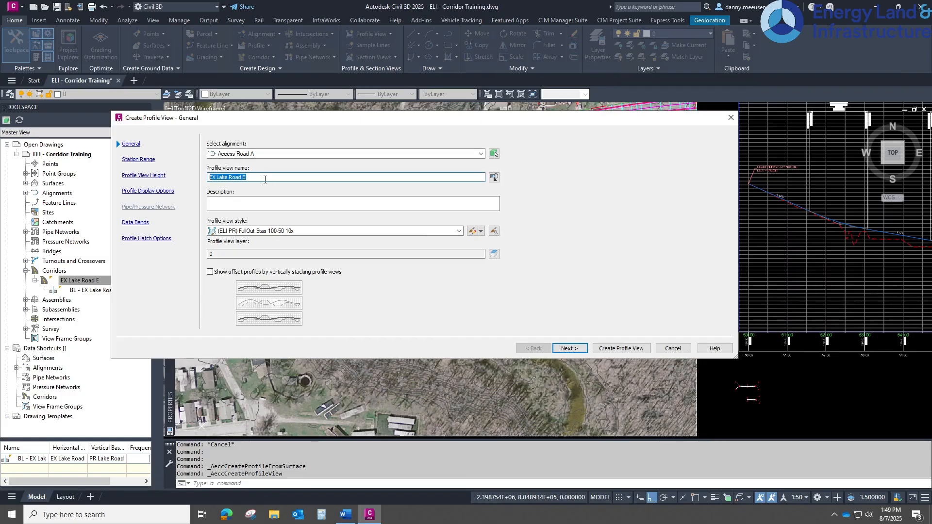
{"action": "left_click", "coordinate": [570, 349]}
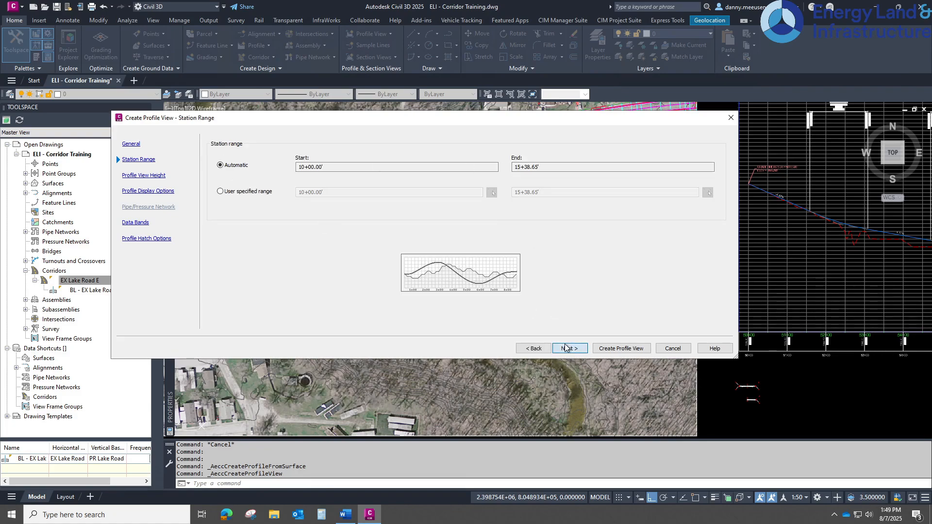
{"action": "left_click", "coordinate": [566, 348]}
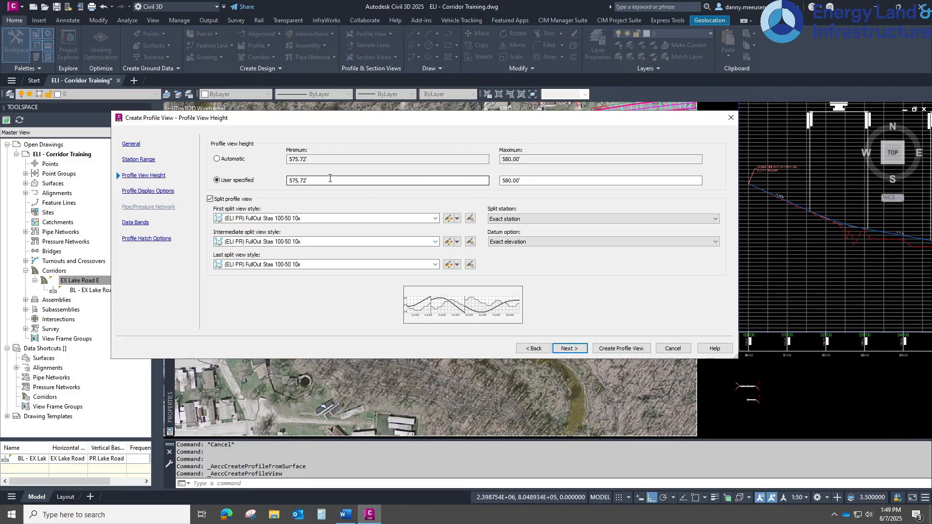
{"action": "left_click_drag", "start_coordinate": [328, 180], "coordinate": [272, 180]}
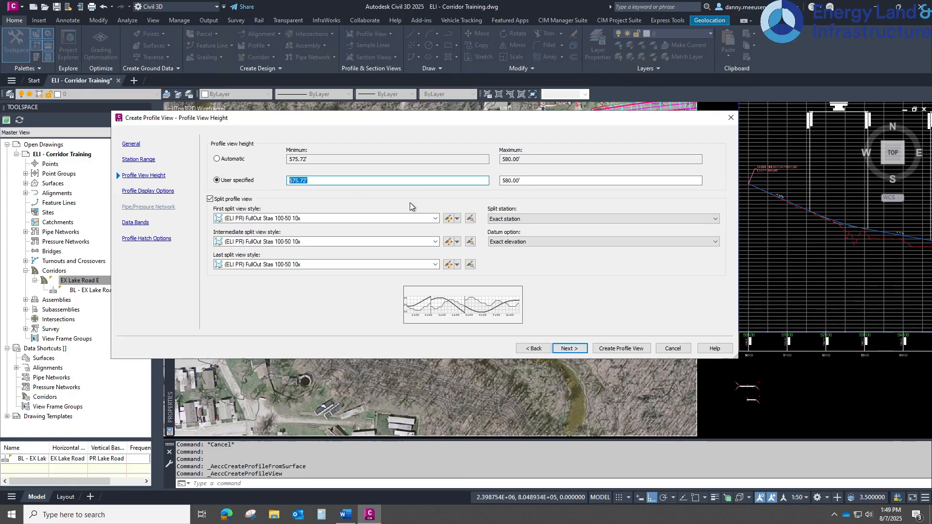
{"action": "key", "text": "Tab"}
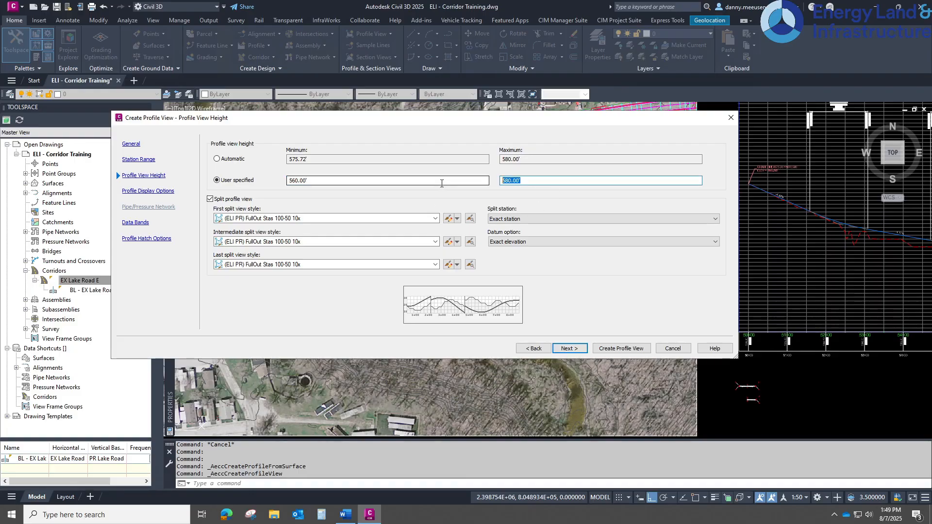
{"action": "type", "text": "600"}
{"action": "left_click", "coordinate": [211, 199]}
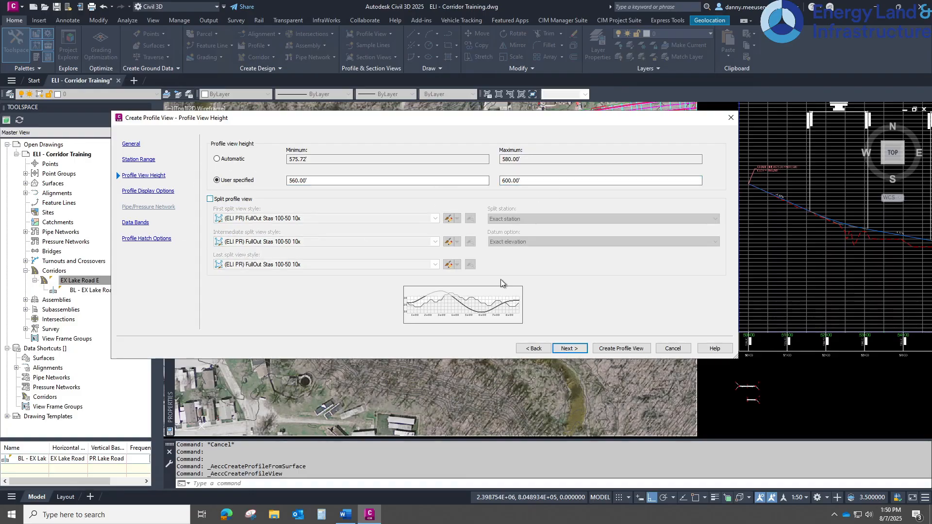
{"action": "left_click", "coordinate": [569, 349]}
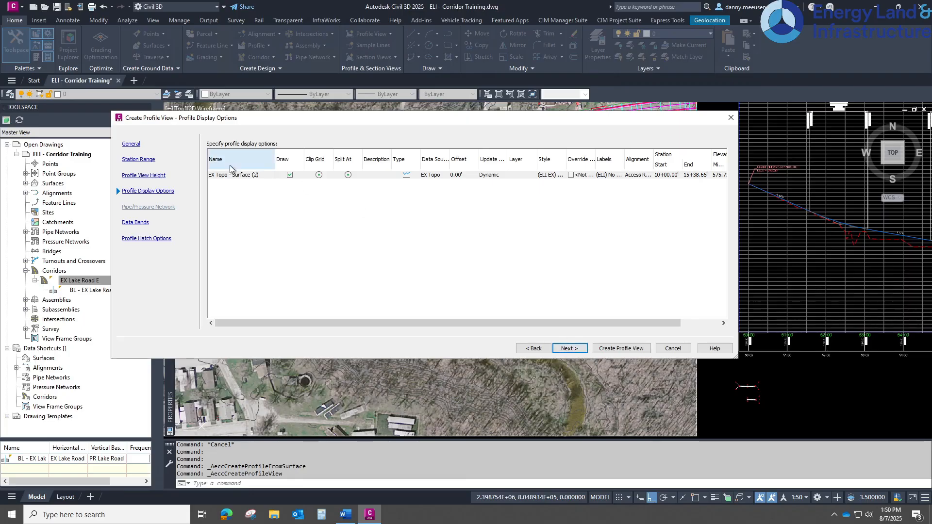
Create the profile view with the (ELI) EG-FG Elevations and Stations bands and place it below the Lake Road E profile view.
{"action": "left_click", "coordinate": [575, 352]}
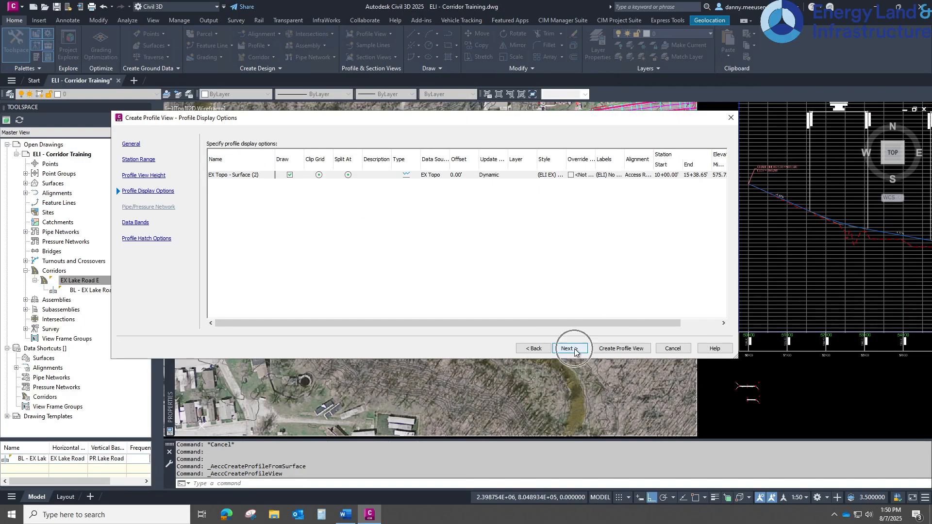
{"action": "left_click", "coordinate": [585, 353]}
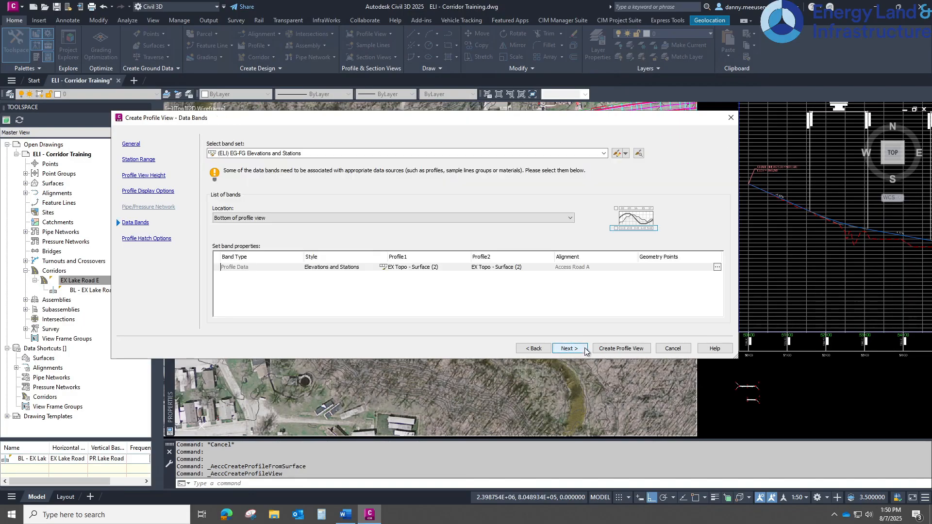
{"action": "left_click", "coordinate": [623, 350]}
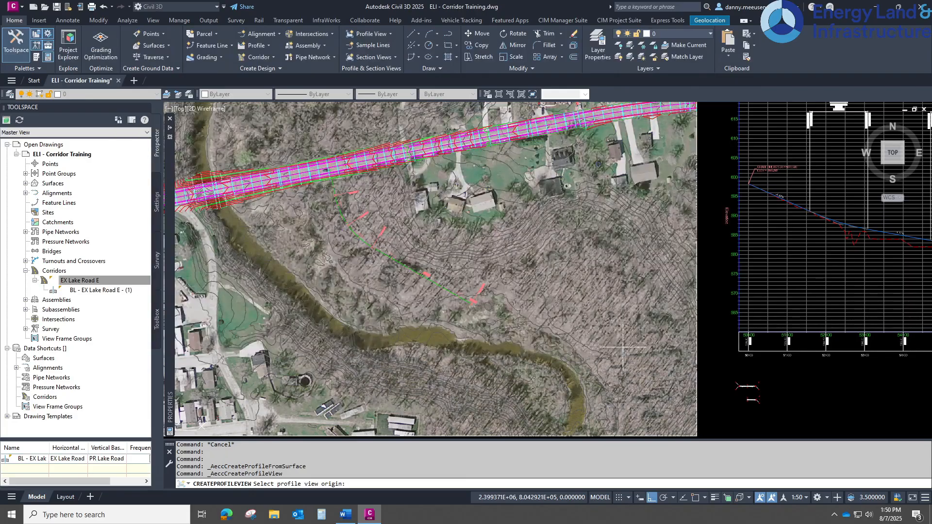
{"action": "scroll", "coordinate": [623, 348], "scroll_direction": "down", "scroll_amount": 2}
{"action": "middle_click_drag", "start_coordinate": [615, 362], "coordinate": [394, 247]}
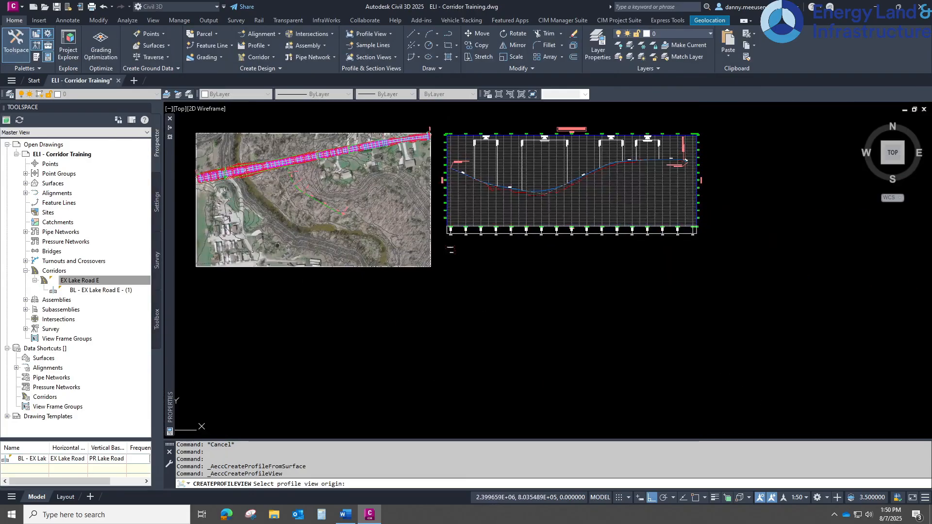
{"action": "left_click", "coordinate": [446, 344]}
Create a layout profile named Access Road A in the new profile view, using the (ELI PR) Design Profile style and All Labels set.
{"action": "scroll", "coordinate": [480, 326], "scroll_direction": "up", "scroll_amount": 4}
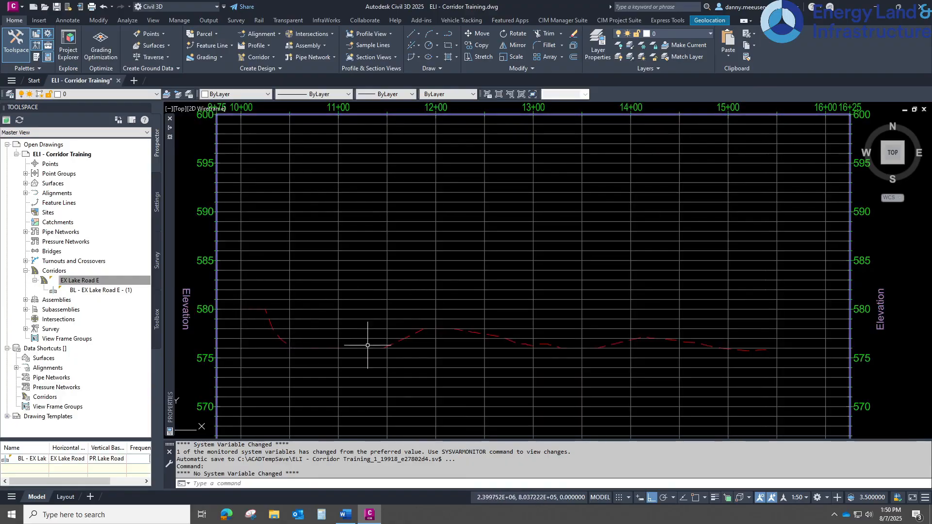
{"action": "scroll", "coordinate": [277, 308], "scroll_direction": "up", "scroll_amount": 4}
{"action": "middle_click_drag", "start_coordinate": [277, 307], "coordinate": [312, 265]}
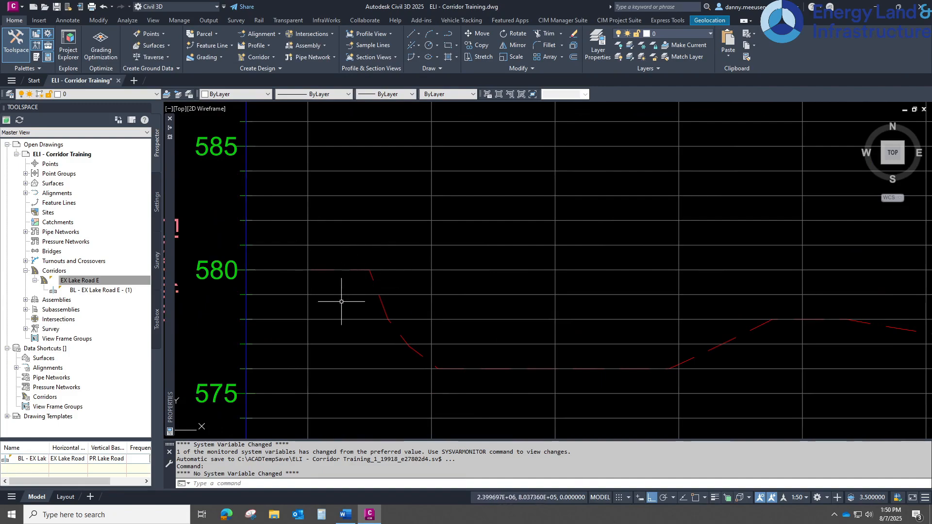
{"action": "scroll", "coordinate": [264, 244], "scroll_direction": "down", "scroll_amount": 2}
{"action": "scroll", "coordinate": [606, 291], "scroll_direction": "down", "scroll_amount": 2}
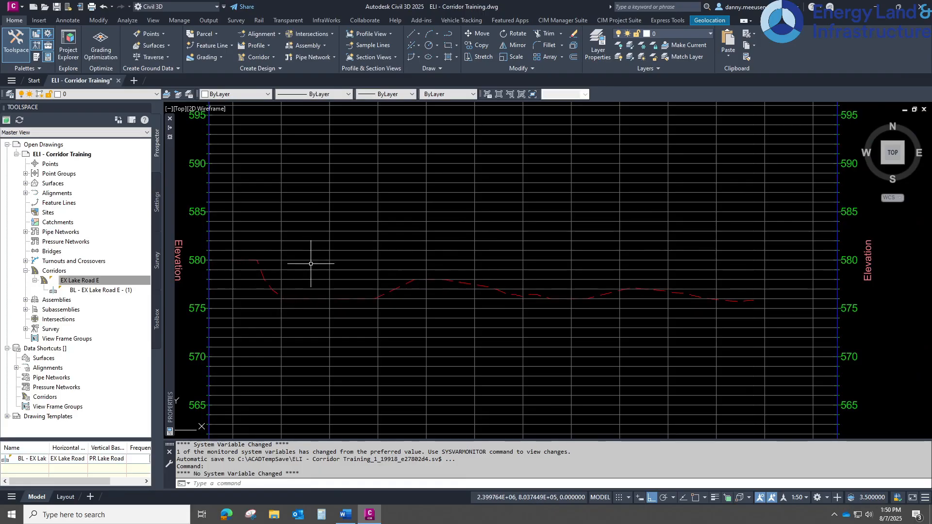
{"action": "left_click", "coordinate": [265, 45]}
{"action": "left_click", "coordinate": [296, 87]}
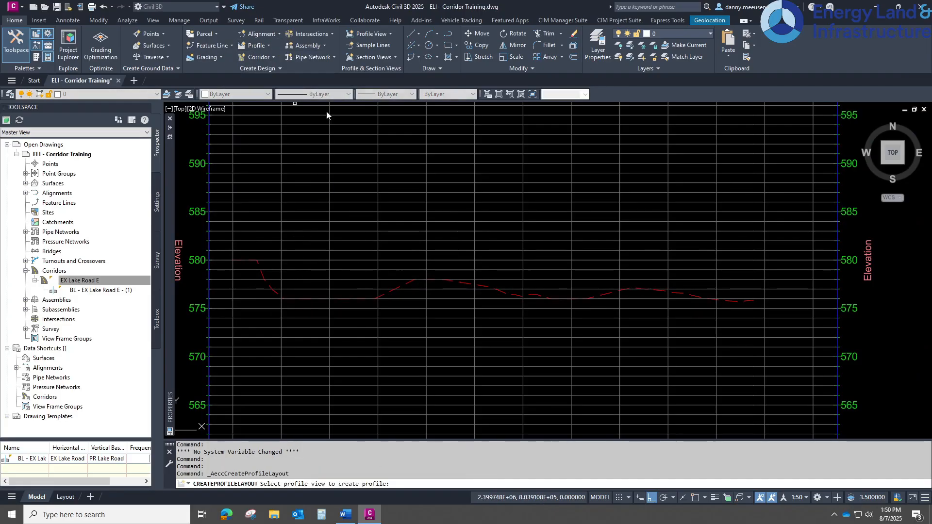
{"action": "left_click", "coordinate": [350, 192]}
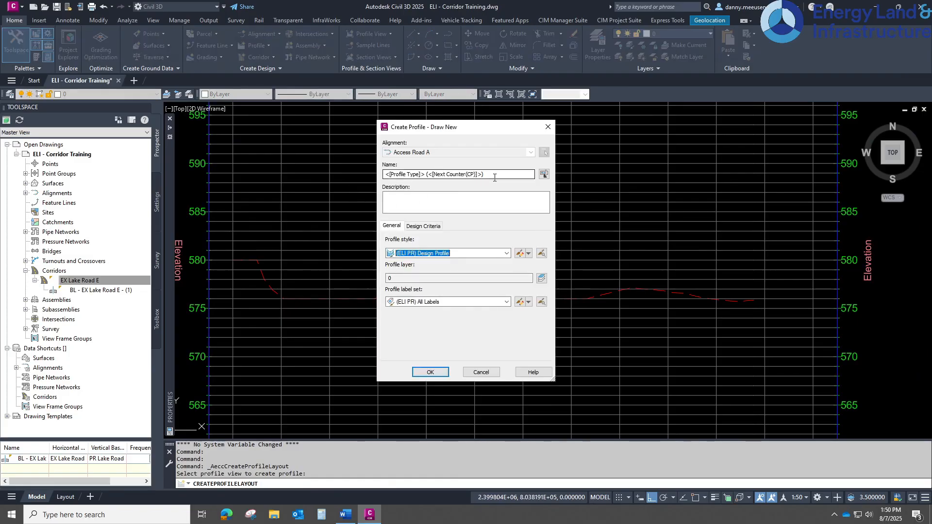
{"action": "left_click_drag", "start_coordinate": [495, 178], "coordinate": [375, 164]}
{"action": "type", "text": "Access Road A"}
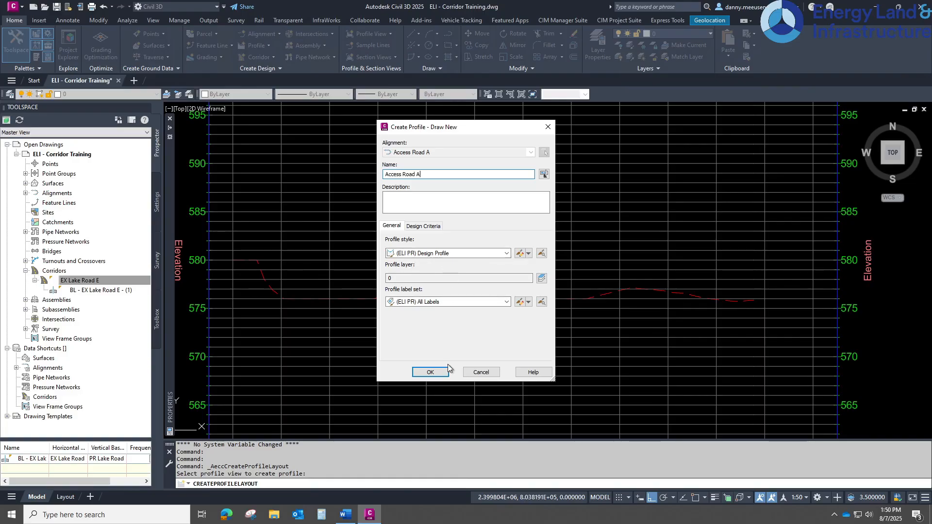
{"action": "left_click", "coordinate": [430, 372]}
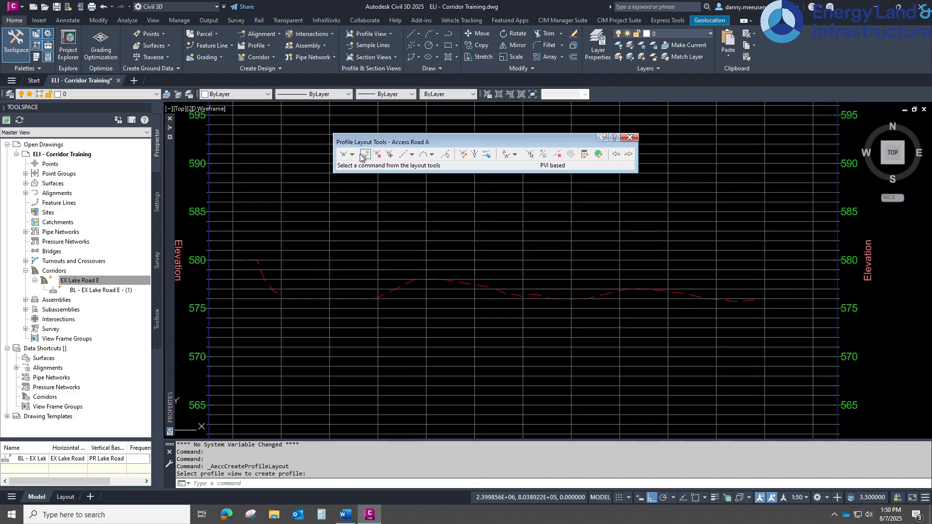
Accept parabolic vertical curves with 150-foot crest and sag lengths in the curve settings.
{"action": "left_click", "coordinate": [353, 155]}
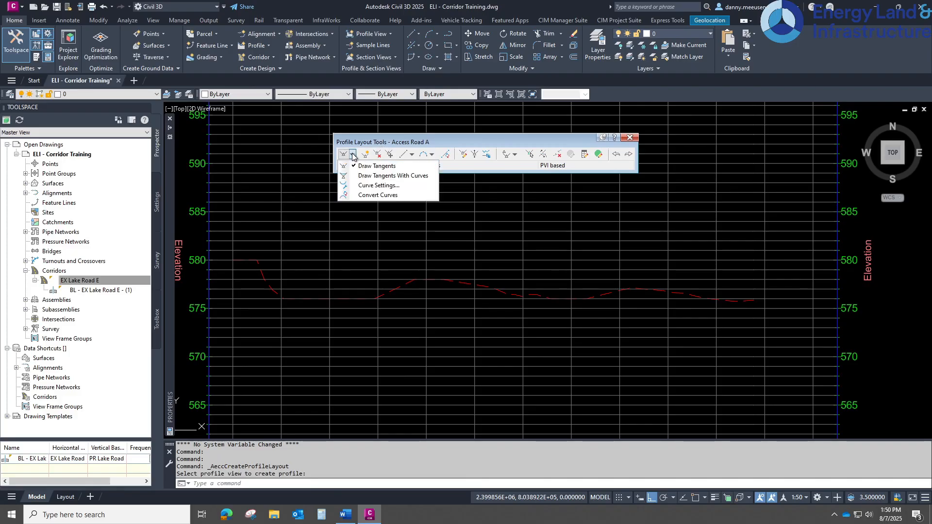
{"action": "left_click", "coordinate": [379, 186]}
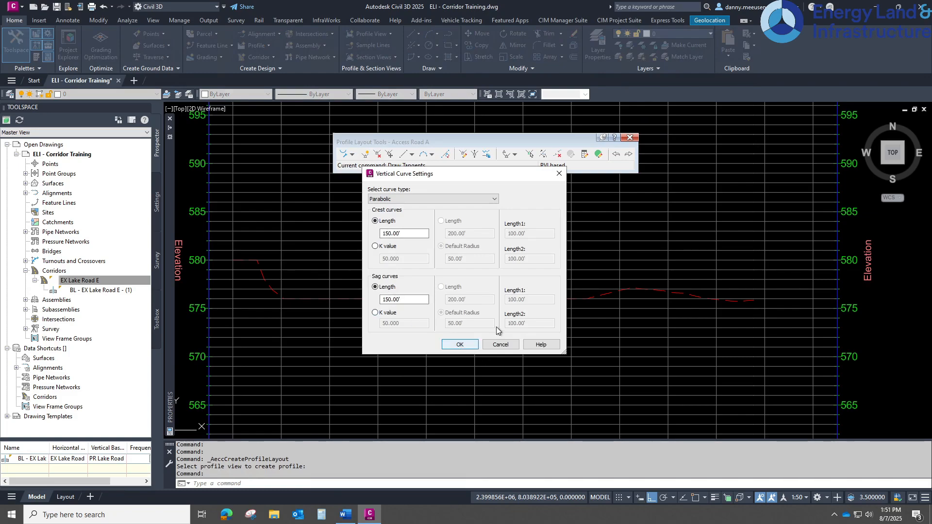
{"action": "left_click", "coordinate": [458, 344]}
Begin the Access Road A profile as tangents with curves, snapping the first tangent to both ends of the level existing ground at elevation 580.
{"action": "left_click", "coordinate": [353, 155]}
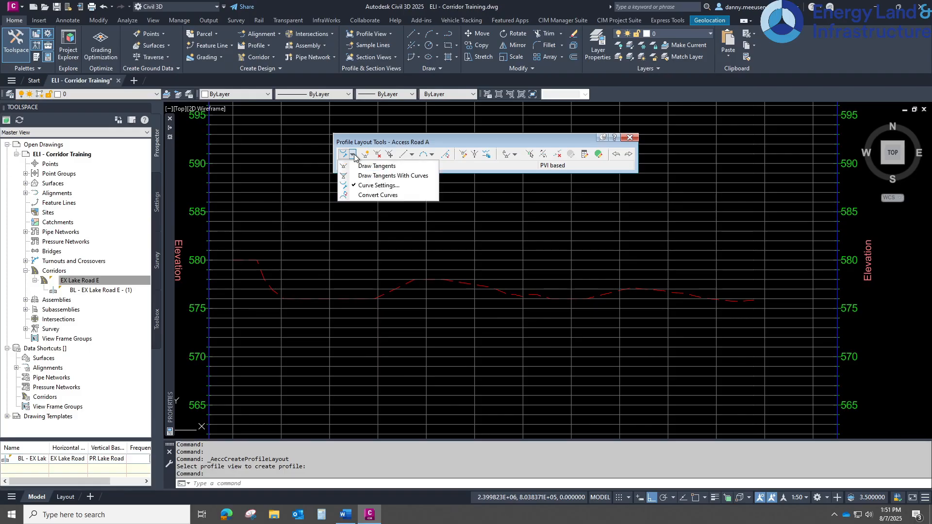
{"action": "left_click", "coordinate": [369, 176]}
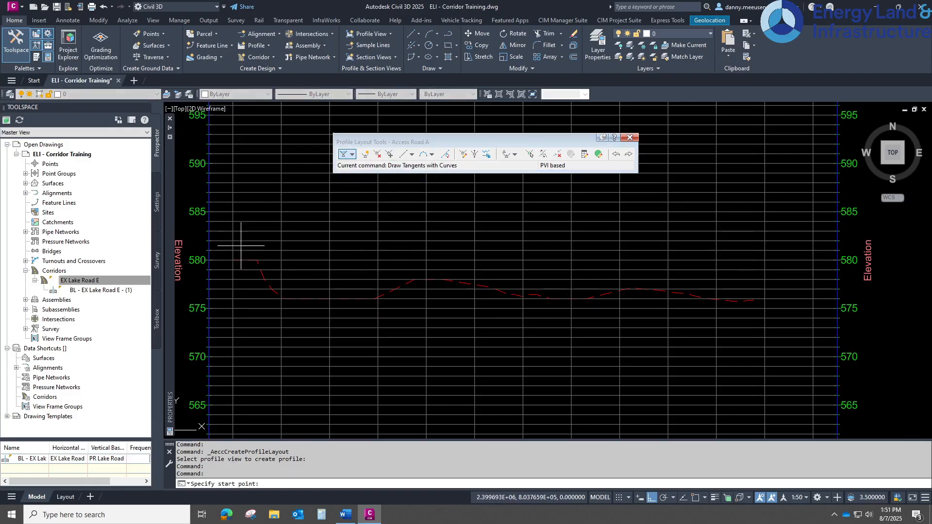
{"action": "scroll", "coordinate": [233, 263], "scroll_direction": "up", "scroll_amount": 2}
{"action": "type", "text": "end"}
{"action": "key", "text": "Return"}
{"action": "left_click", "coordinate": [234, 262]}
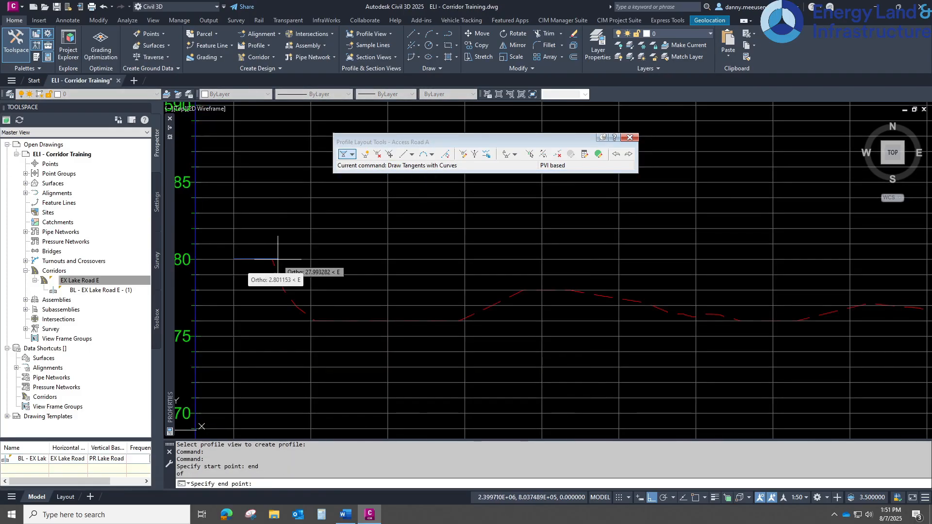
{"action": "type", "text": "end"}
{"action": "key", "text": "Return"}
{"action": "left_click", "coordinate": [272, 259]}
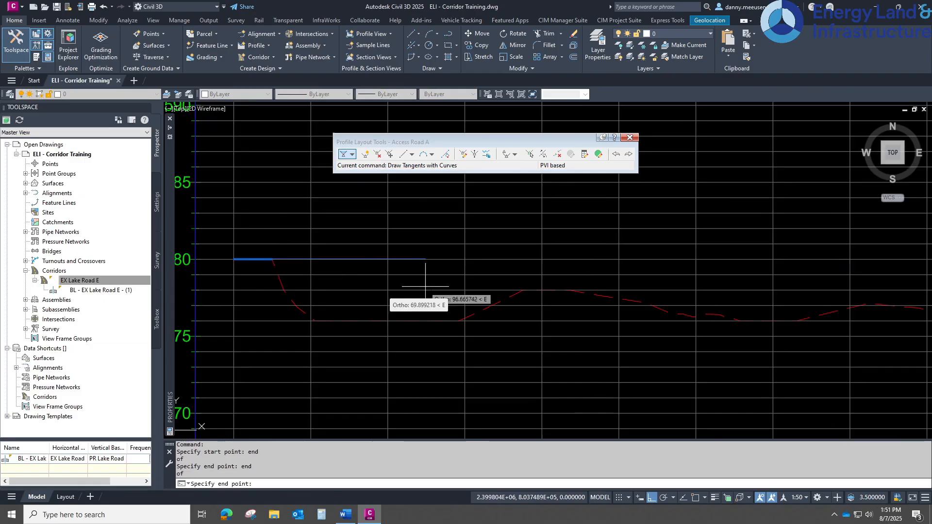
With ortho off, continue the tangents through existing-ground endpoints at the high points near stations 12+00 and 14+00 to the ground line's far end.
{"action": "key", "text": "F8"}
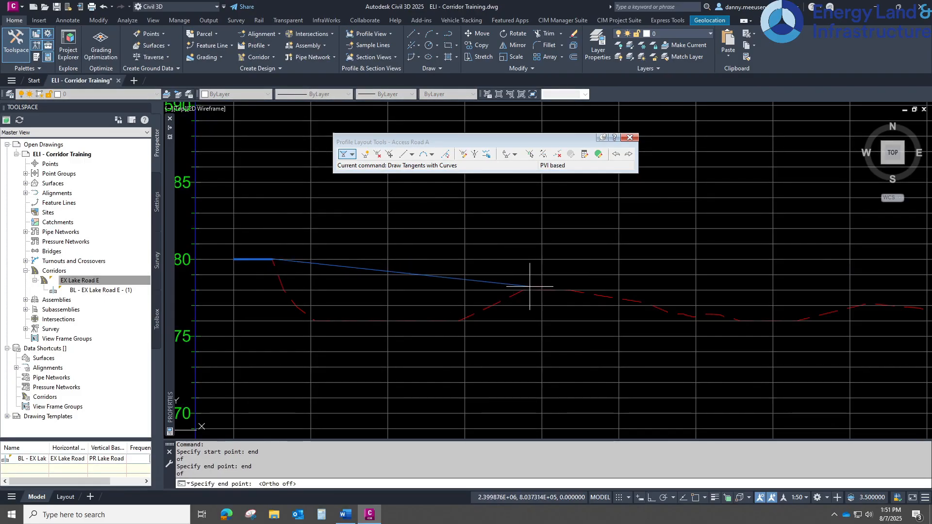
{"action": "type", "text": "end"}
{"action": "key", "text": "Return"}
{"action": "left_click", "coordinate": [525, 290]}
{"action": "middle_click_drag", "start_coordinate": [611, 298], "coordinate": [363, 249]}
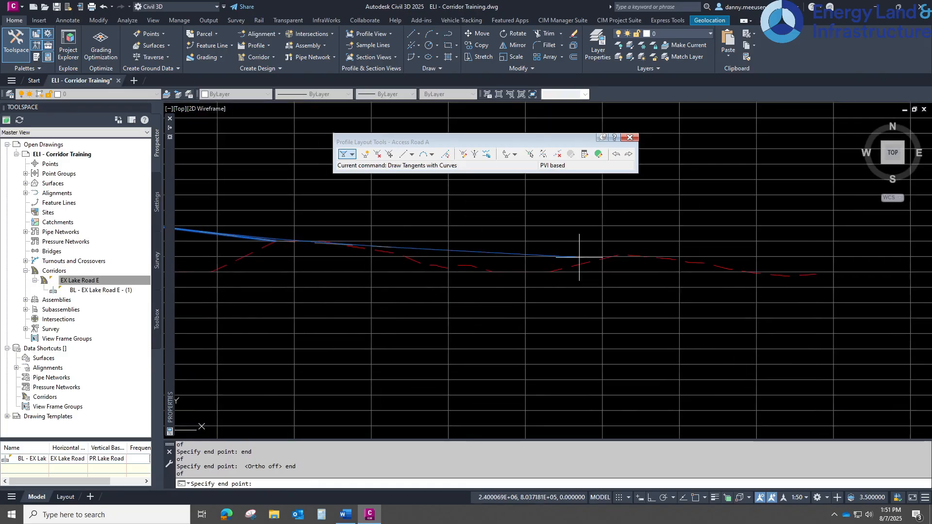
{"action": "type", "text": "end"}
{"action": "key", "text": "Return"}
{"action": "left_click", "coordinate": [625, 253]}
{"action": "middle_click_drag", "start_coordinate": [758, 247], "coordinate": [534, 216]}
{"action": "type", "text": "e"}
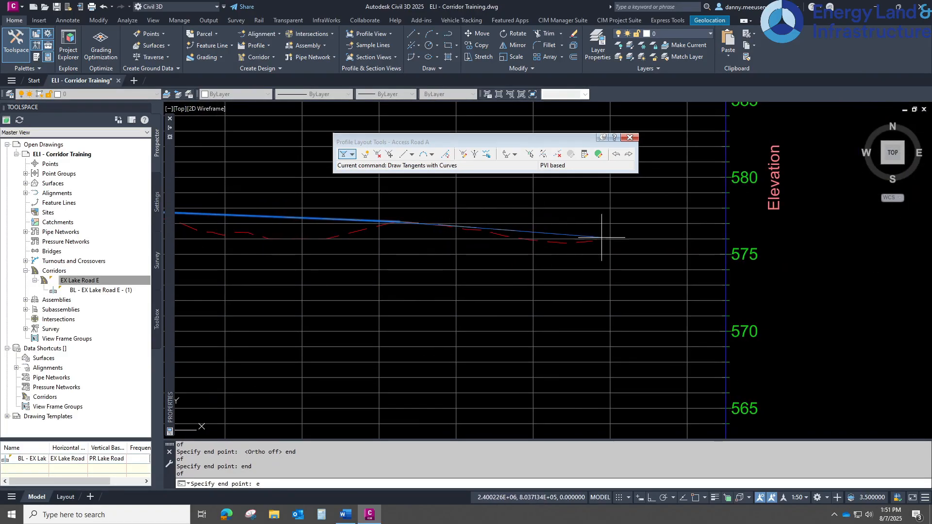
{"action": "type", "text": "nd"}
{"action": "key", "text": "Return"}
{"action": "left_click", "coordinate": [590, 240]}
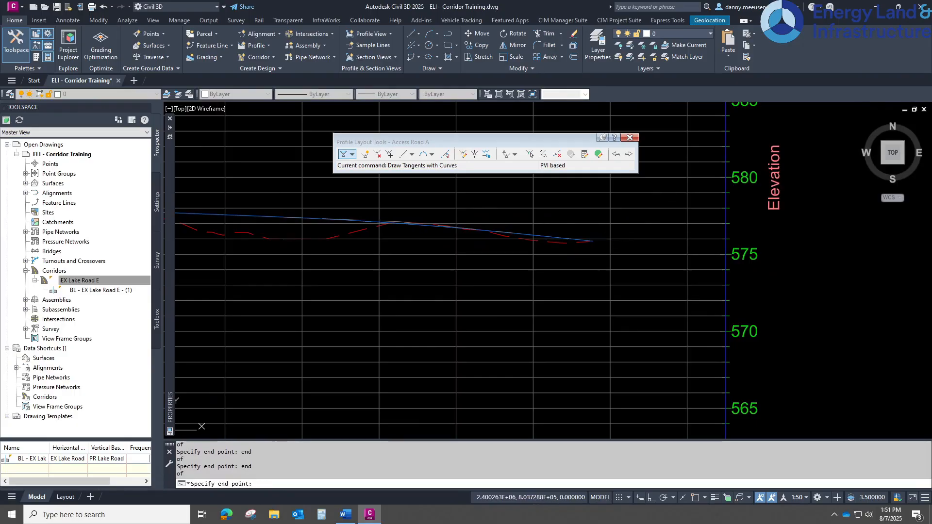
Finish the Access Road A tangent layout at the last endpoint and close the profile layout tools.
{"action": "key", "text": "Return"}
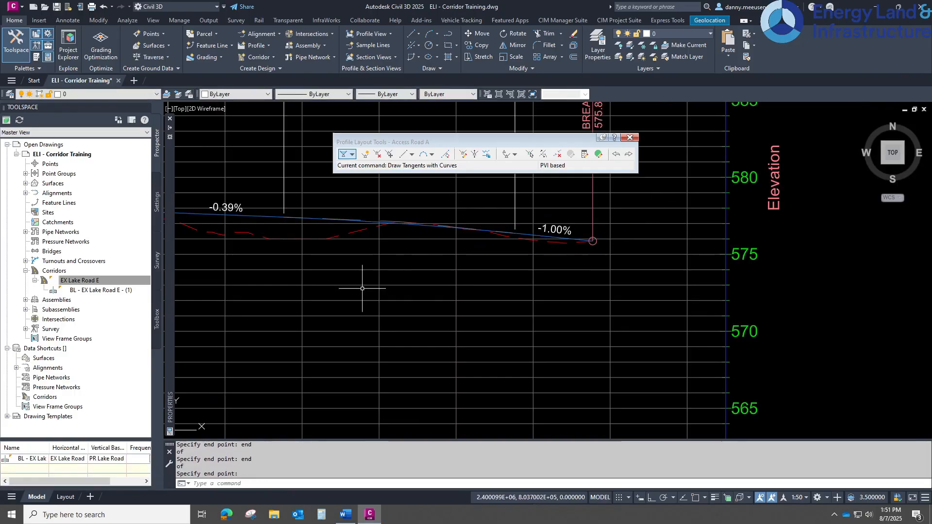
{"action": "scroll", "coordinate": [334, 284], "scroll_direction": "down", "scroll_amount": 1}
{"action": "middle_click_drag", "start_coordinate": [201, 271], "coordinate": [409, 267]}
{"action": "scroll", "coordinate": [364, 262], "scroll_direction": "down", "scroll_amount": 1}
{"action": "middle_click_drag", "start_coordinate": [352, 261], "coordinate": [441, 295]}
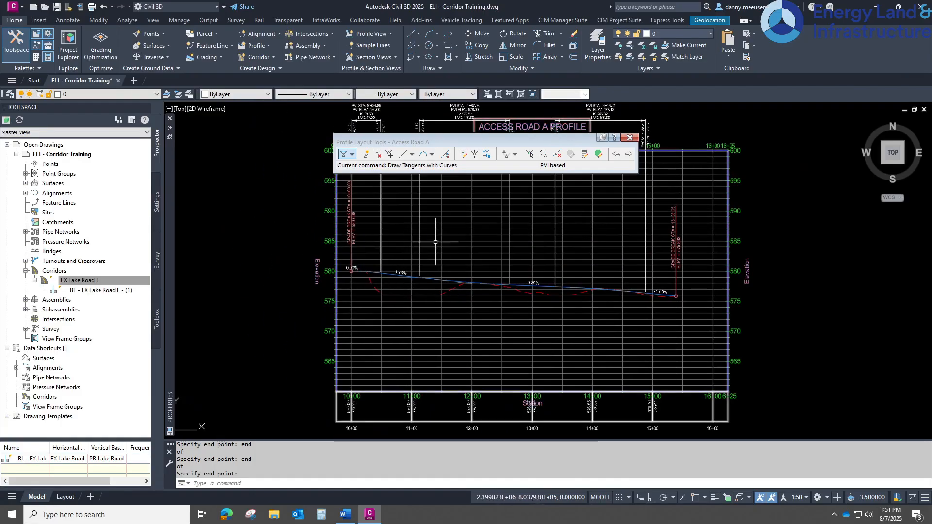
{"action": "scroll", "coordinate": [329, 218], "scroll_direction": "down", "scroll_amount": 1}
{"action": "middle_click_drag", "start_coordinate": [306, 194], "coordinate": [400, 275]}
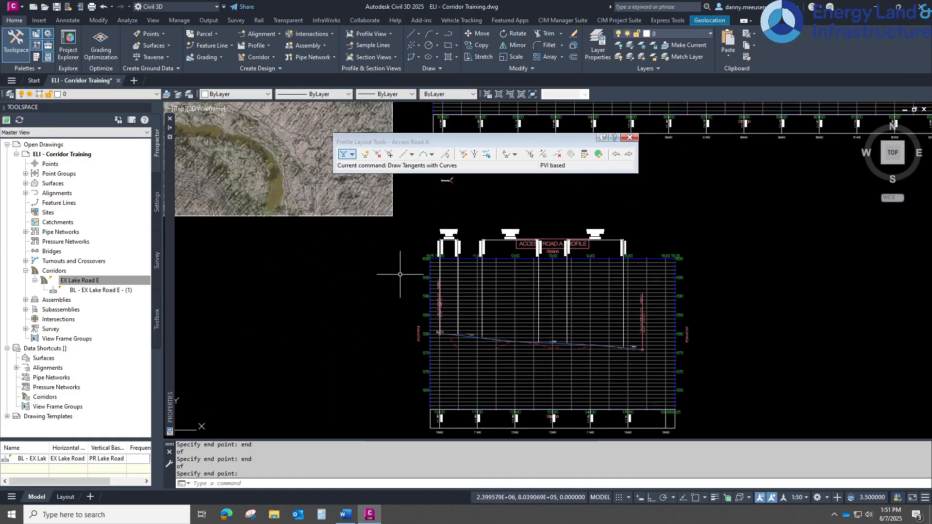
{"action": "middle_click_drag", "start_coordinate": [454, 201], "coordinate": [417, 248]}
{"action": "scroll", "coordinate": [394, 215], "scroll_direction": "up", "scroll_amount": 5}
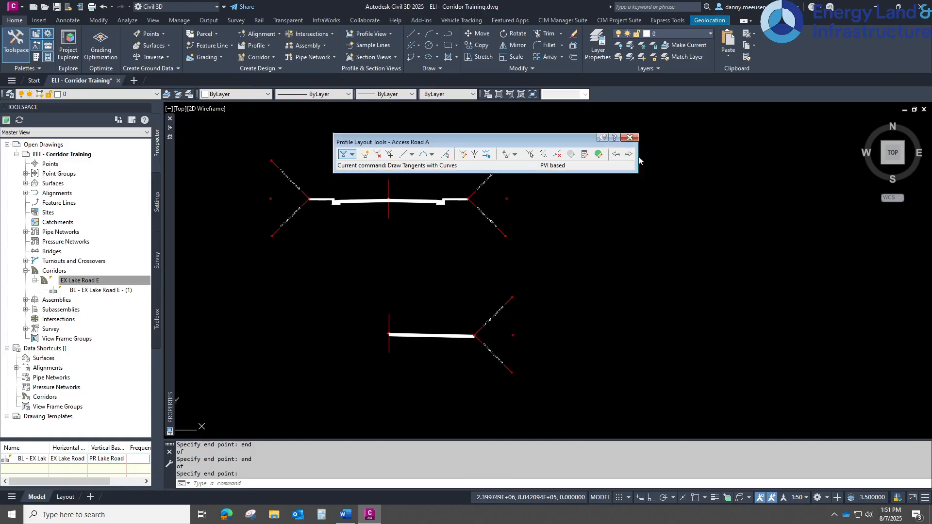
{"action": "left_click", "coordinate": [630, 138]}
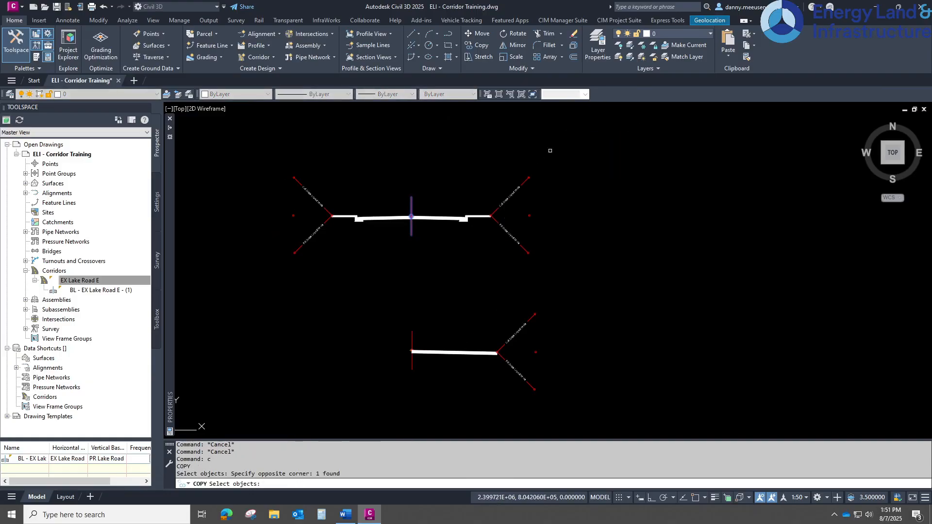
With ortho on, copy the complete Lake Road E assembly to the empty space on its right.
{"action": "left_click", "coordinate": [550, 150]}
{"action": "left_click", "coordinate": [277, 250]}
{"action": "key", "text": "Return"}
{"action": "left_click", "coordinate": [436, 246]}
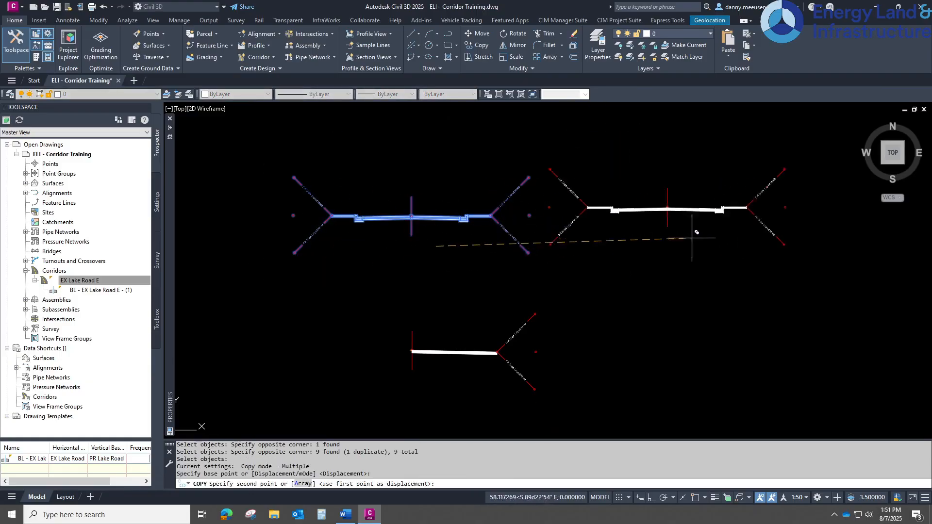
{"action": "key", "text": "F8"}
{"action": "middle_click_drag", "start_coordinate": [733, 231], "coordinate": [524, 228]}
{"action": "left_click", "coordinate": [565, 239]}
{"action": "key", "text": "Escape"}
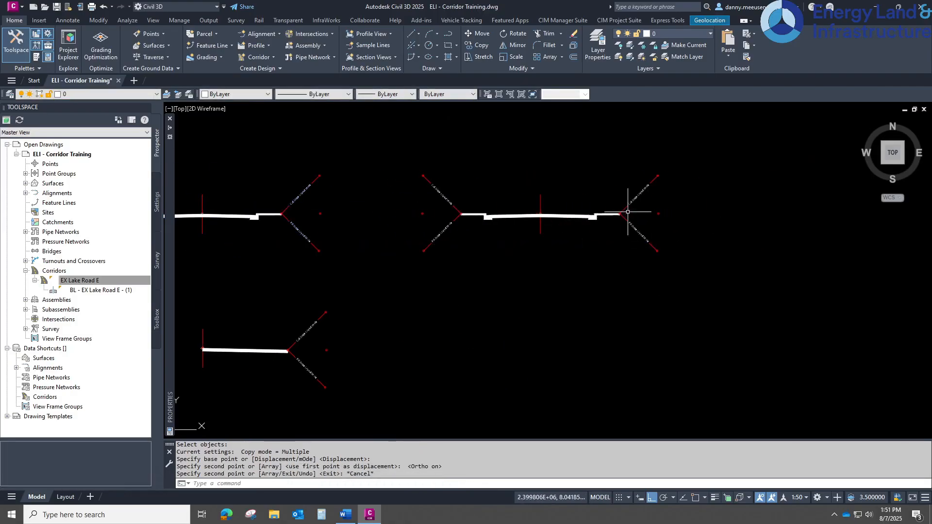
Rename the copied assembly as Access Road A in its assembly properties.
{"action": "key", "text": "Escape"}
{"action": "key", "text": "Escape"}
{"action": "left_click", "coordinate": [558, 185]}
{"action": "left_click", "coordinate": [531, 208]}
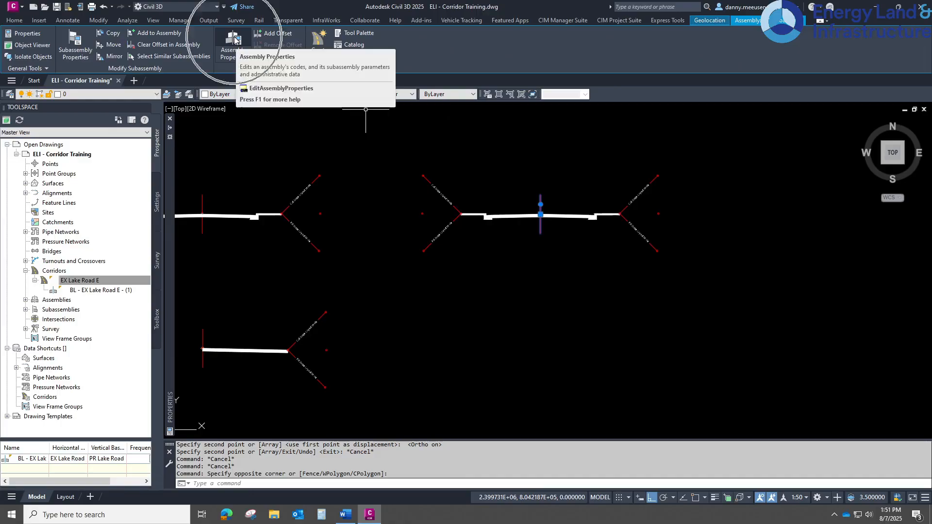
{"action": "left_click", "coordinate": [233, 39]}
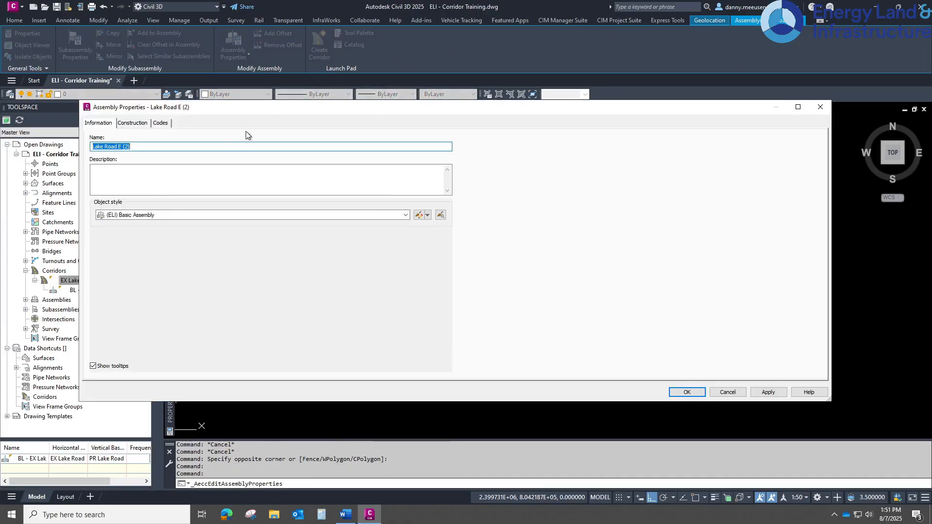
{"action": "type", "text": "Access Road A"}
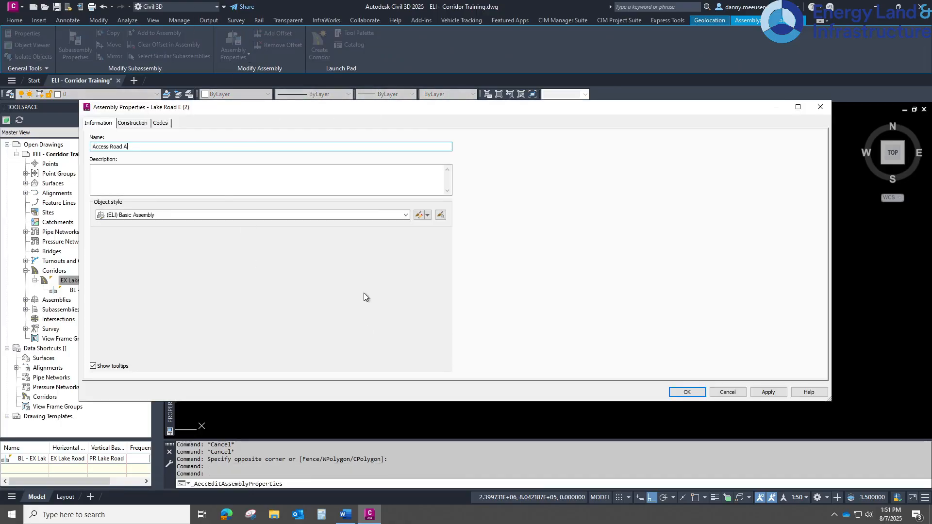
{"action": "left_click", "coordinate": [768, 392]}
{"action": "left_click", "coordinate": [686, 392]}
{"action": "key", "text": "Escape"}
{"action": "key", "text": "Escape"}
{"action": "key", "text": "Escape"}
Erase the sidewalk and the curb and gutter from the right side of the Access Road A assembly.
{"action": "scroll", "coordinate": [616, 222], "scroll_direction": "up", "scroll_amount": 2}
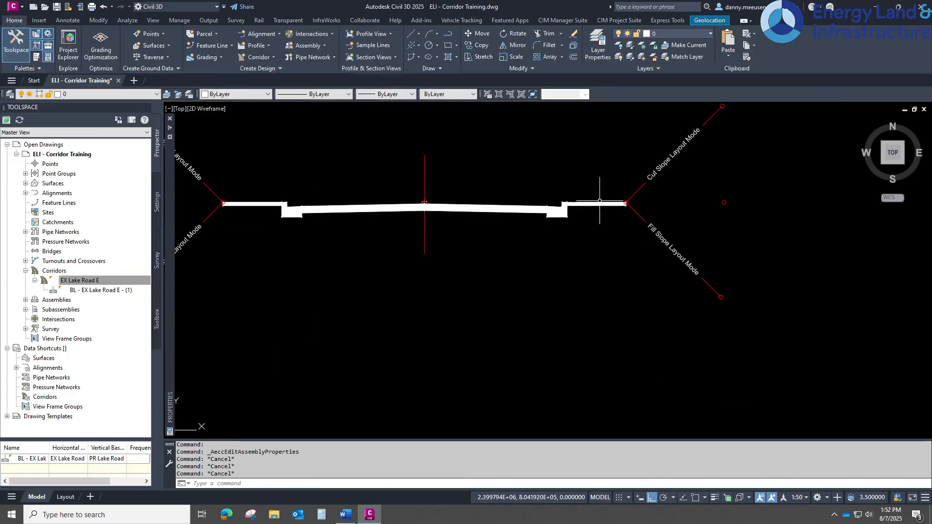
{"action": "left_click", "coordinate": [598, 209]}
{"action": "left_click", "coordinate": [595, 196]}
{"action": "type", "text": "e"}
{"action": "key", "text": "Return"}
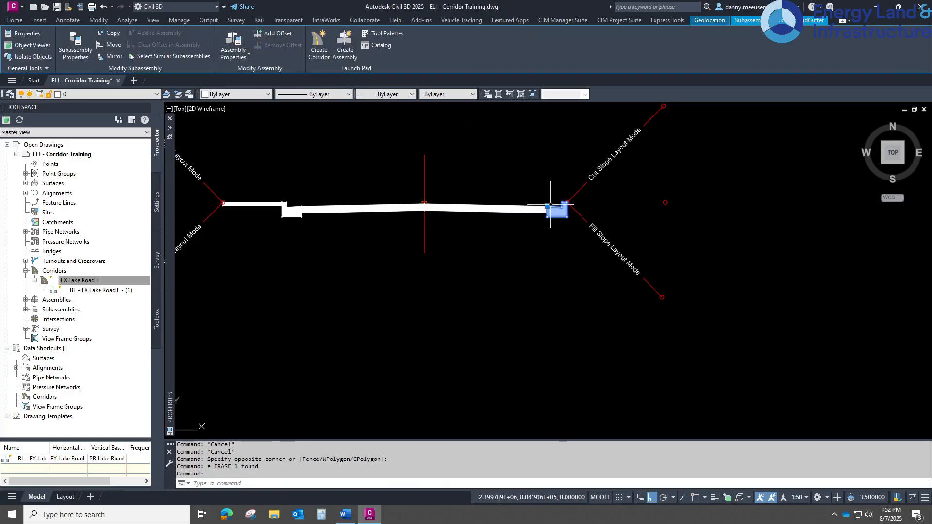
{"action": "type", "text": "e"}
{"action": "key", "text": "Return"}
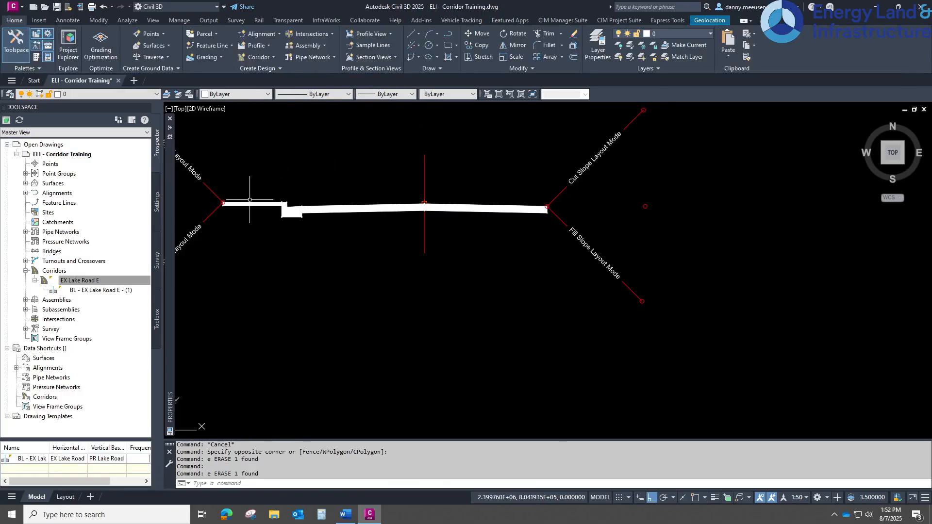
Erase the sidewalk and the curb and gutter from the left side of the Access Road A assembly.
{"action": "left_click", "coordinate": [249, 201]}
{"action": "left_click", "coordinate": [245, 205]}
{"action": "type", "text": "e"}
{"action": "key", "text": "Return"}
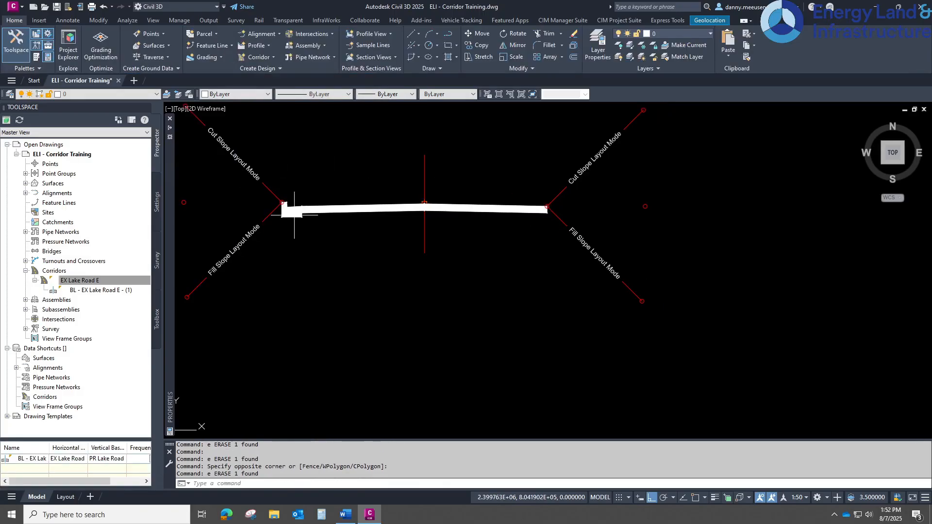
{"action": "left_click", "coordinate": [311, 208]}
{"action": "type", "text": "e"}
{"action": "key", "text": "Return"}
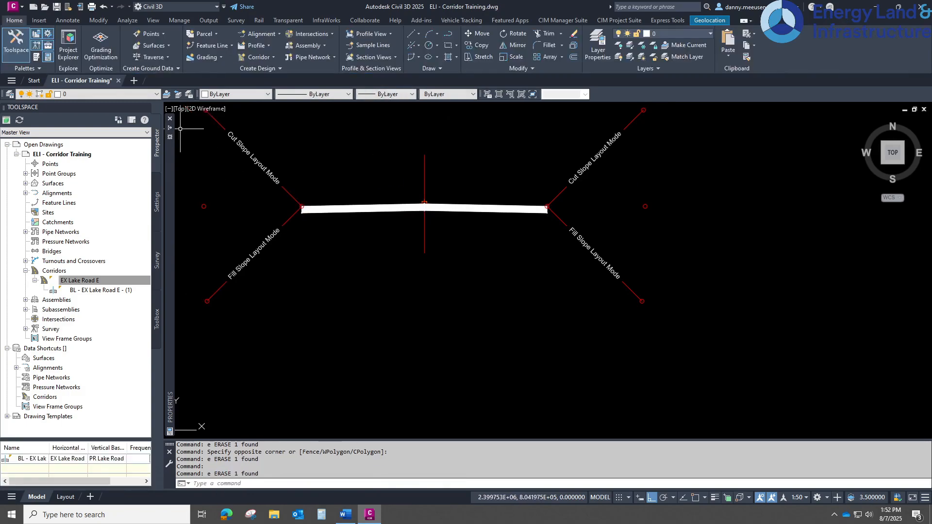
{"action": "middle_click_drag", "start_coordinate": [253, 169], "coordinate": [326, 239]}
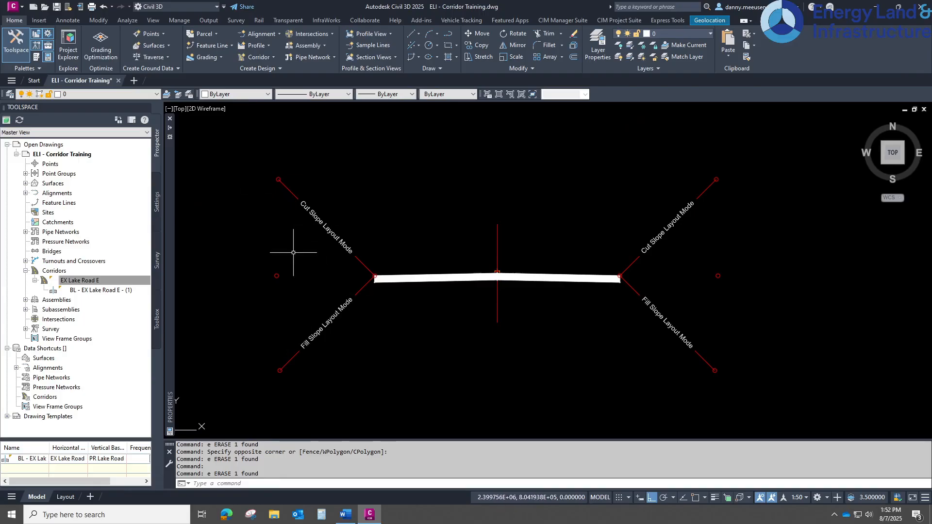
Set the width of the right BasicLane in the Access Road A assembly's construction properties to 7.5 feet.
{"action": "middle_click_drag", "start_coordinate": [510, 260], "coordinate": [511, 248]}
{"action": "left_click", "coordinate": [511, 248]}
{"action": "left_click", "coordinate": [467, 237]}
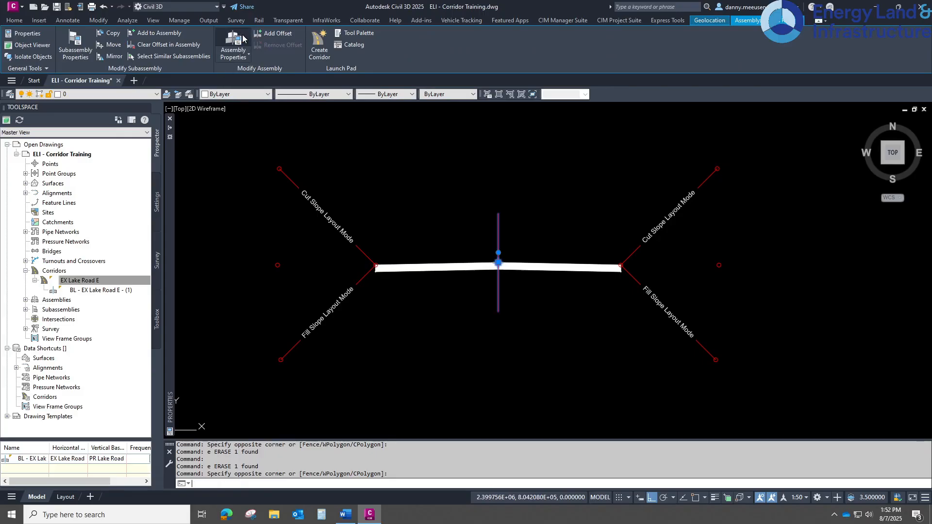
{"action": "left_click", "coordinate": [244, 39]}
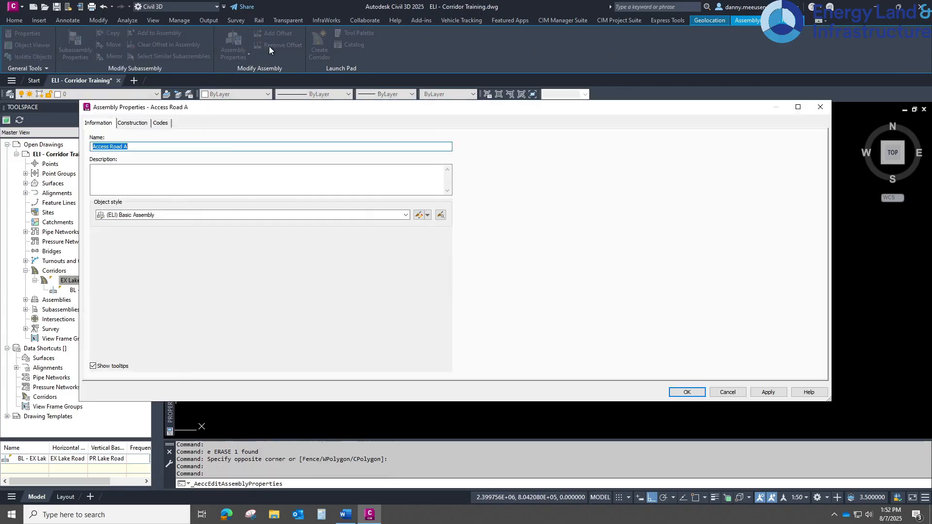
{"action": "left_click", "coordinate": [133, 123]}
{"action": "left_click", "coordinate": [142, 190]}
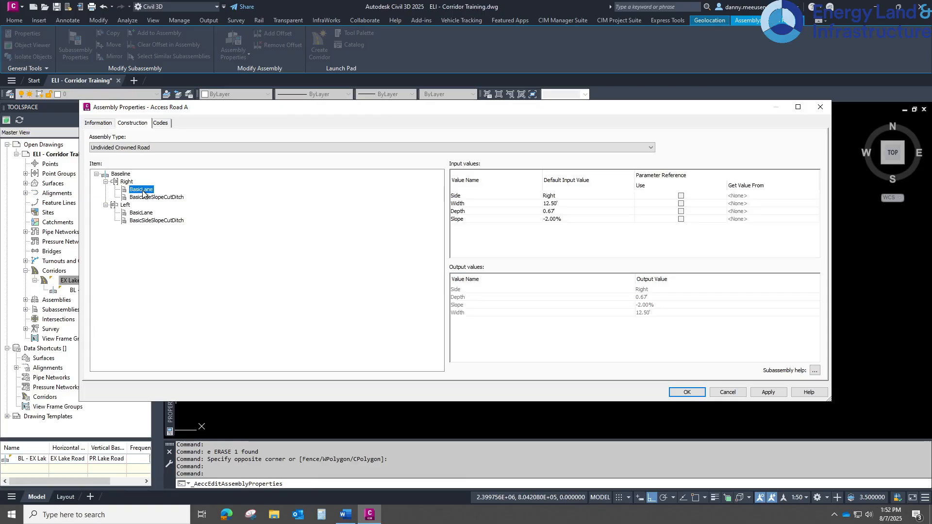
{"action": "left_click", "coordinate": [565, 204]}
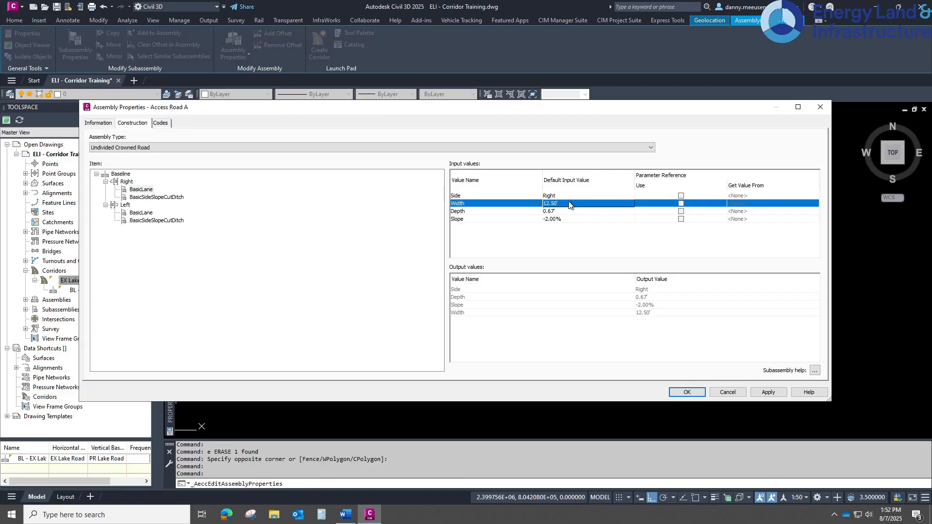
{"action": "left_click", "coordinate": [572, 206]}
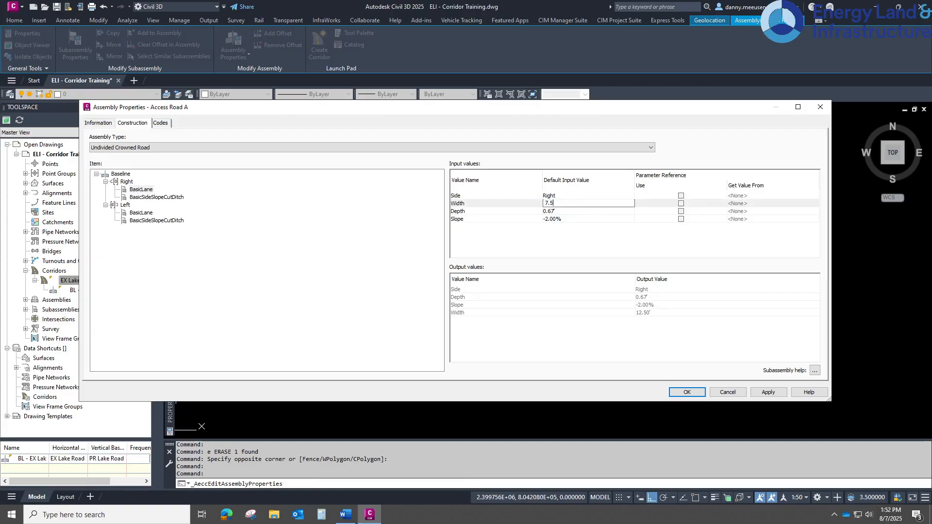
Set the left BasicLane's width to 7.5 feet and accept the assembly properties.
{"action": "left_click", "coordinate": [141, 212]}
{"action": "left_click", "coordinate": [567, 204]}
{"action": "left_click", "coordinate": [581, 203]}
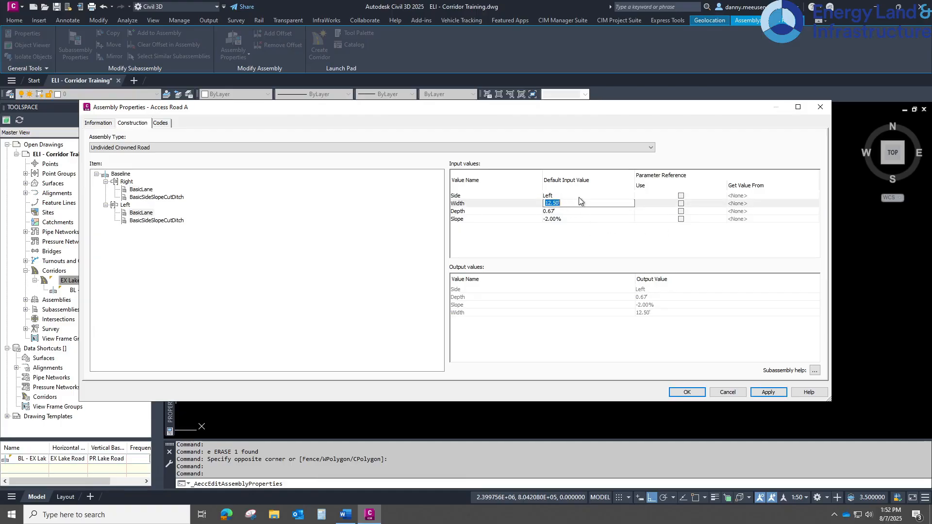
{"action": "type", "text": "7"}
{"action": "left_click", "coordinate": [687, 391]}
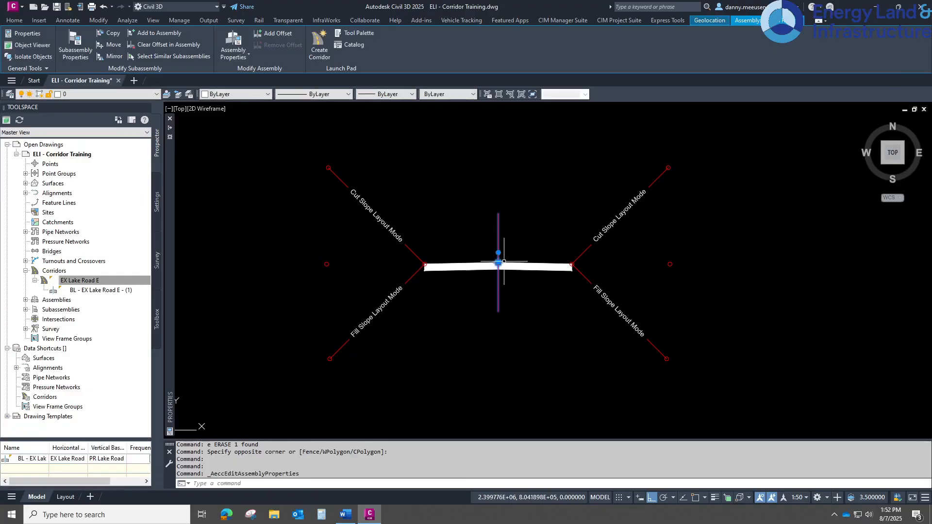
Start a new corridor named Access Road A and pick the Access Road A alignment in the drawing as its baseline.
{"action": "scroll", "coordinate": [499, 277], "scroll_direction": "down", "scroll_amount": 14}
{"action": "middle_click_drag", "start_coordinate": [418, 328], "coordinate": [549, 301]}
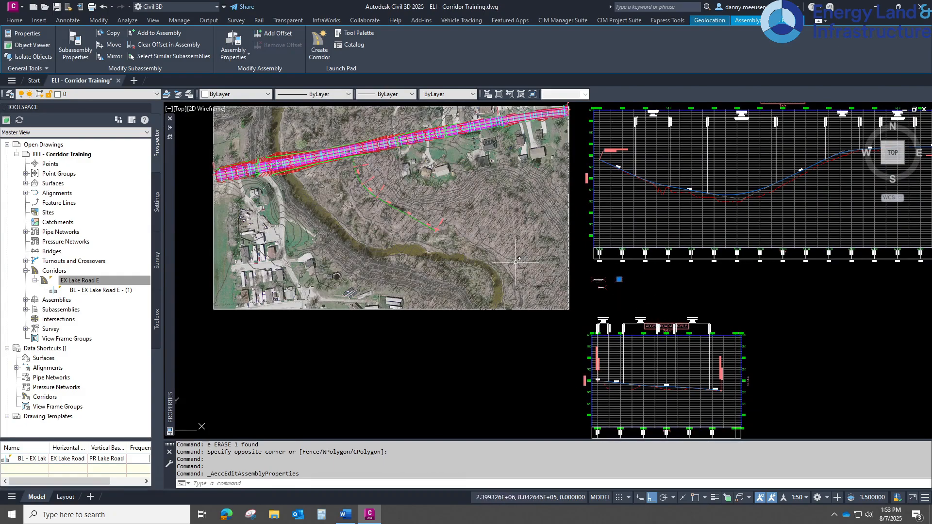
{"action": "key", "text": "Escape"}
{"action": "key", "text": "Escape"}
{"action": "key", "text": "Escape"}
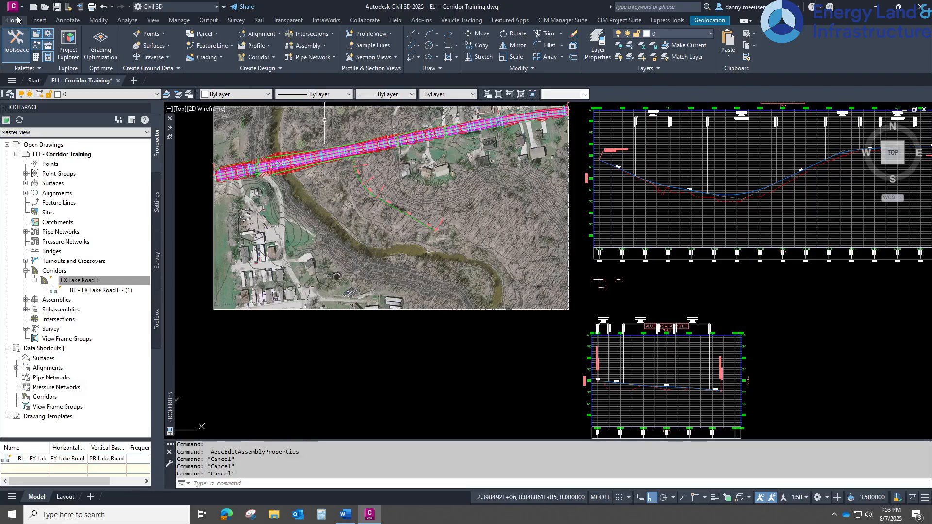
{"action": "left_click", "coordinate": [255, 56]}
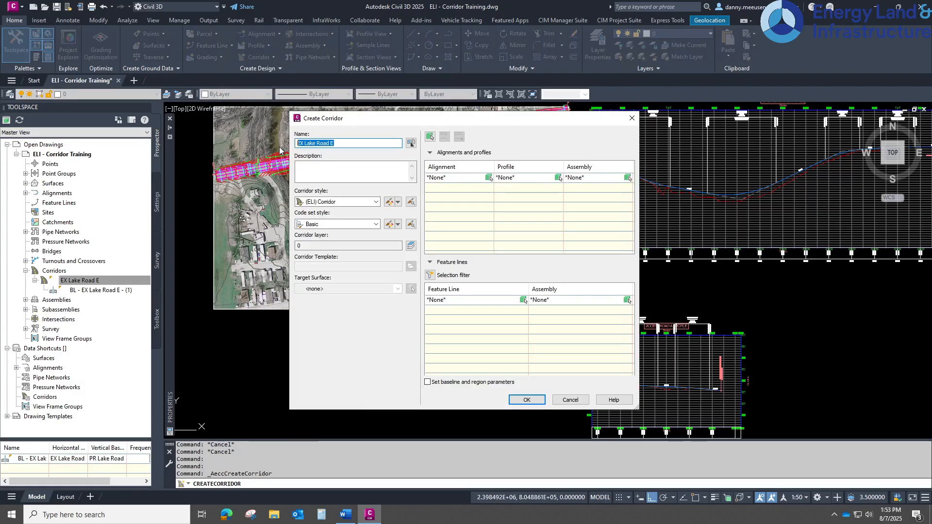
{"action": "left_click", "coordinate": [489, 177]}
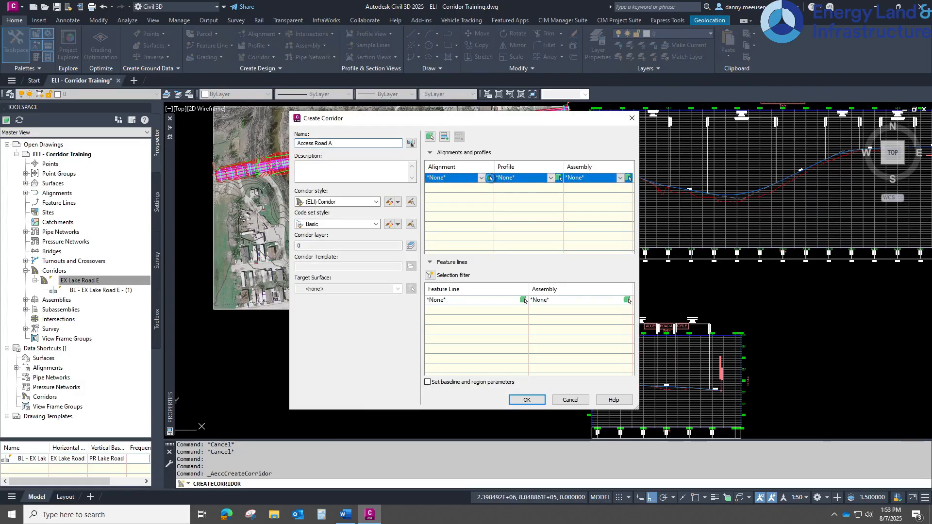
{"action": "left_click", "coordinate": [381, 207]}
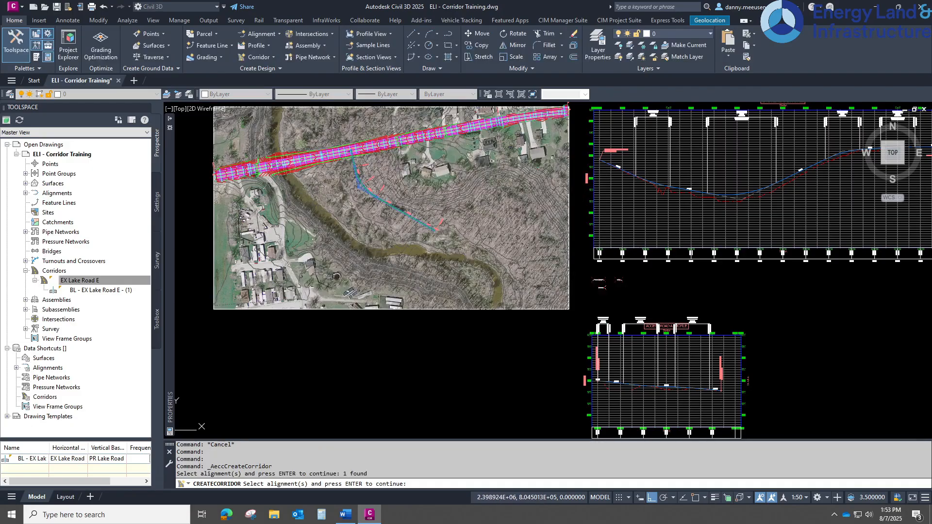
{"action": "key", "text": "Return"}
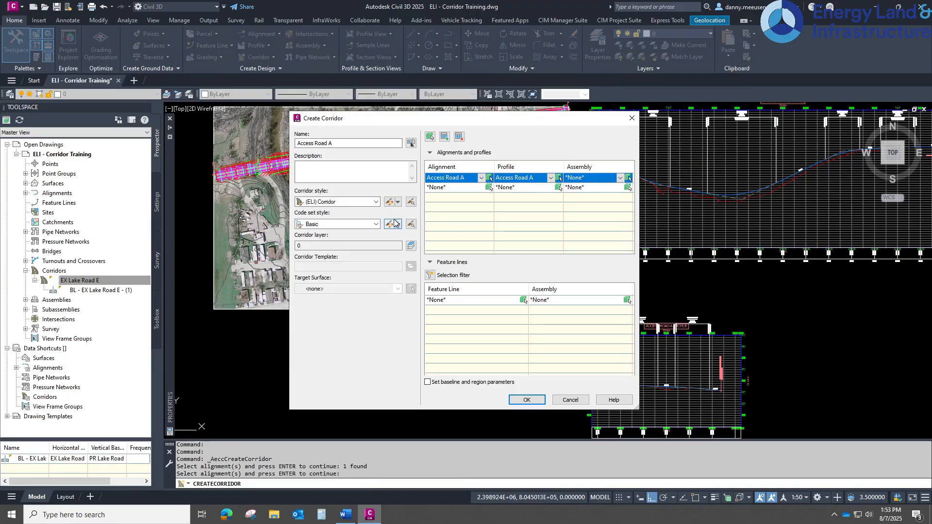
Assign the Access Road A assembly and the EX Topo target surface to the corridor and accept its creation settings.
{"action": "left_click", "coordinate": [617, 178]}
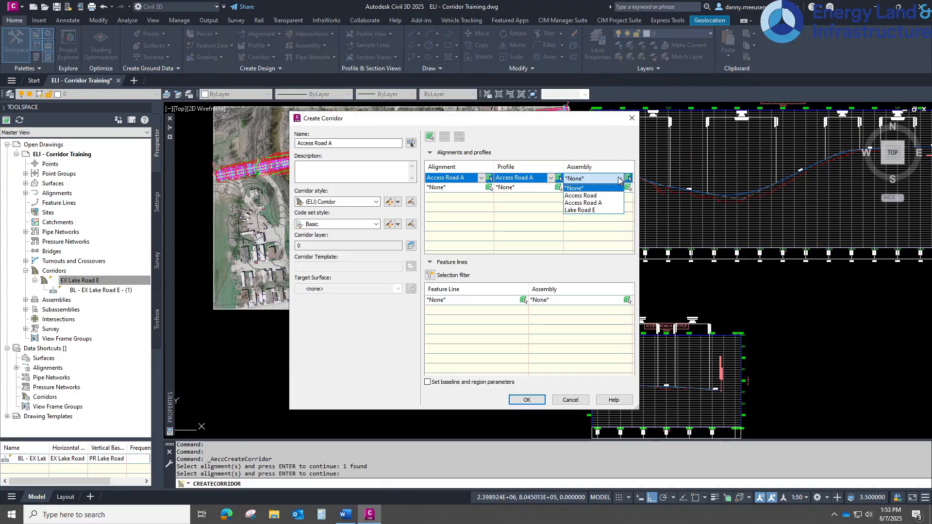
{"action": "left_click", "coordinate": [592, 203]}
{"action": "left_click", "coordinate": [329, 289]}
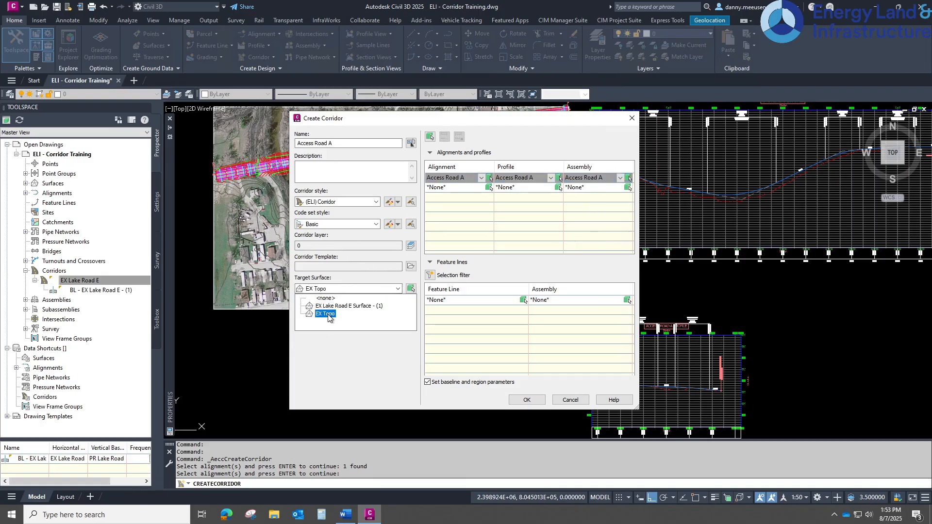
{"action": "left_click", "coordinate": [327, 316]}
{"action": "left_click", "coordinate": [525, 401]}
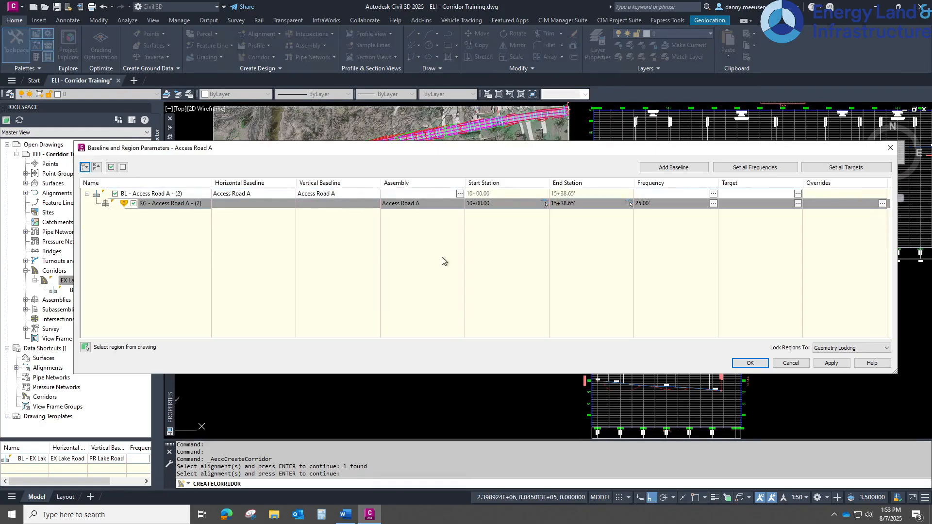
Set the Access Road A region's assembly frequency to 5 feet along tangents, curves, spirals and vertical curves.
{"action": "left_click", "coordinate": [714, 203]}
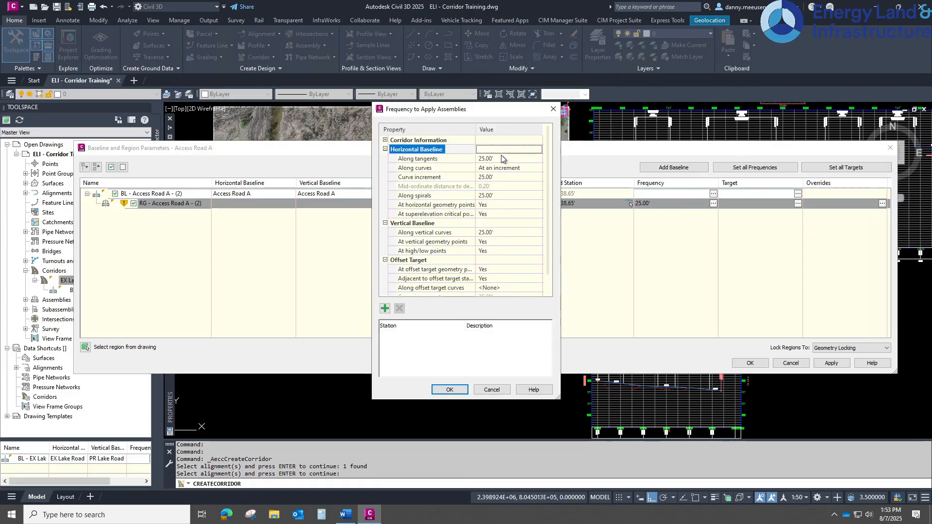
{"action": "type", "text": "5"}
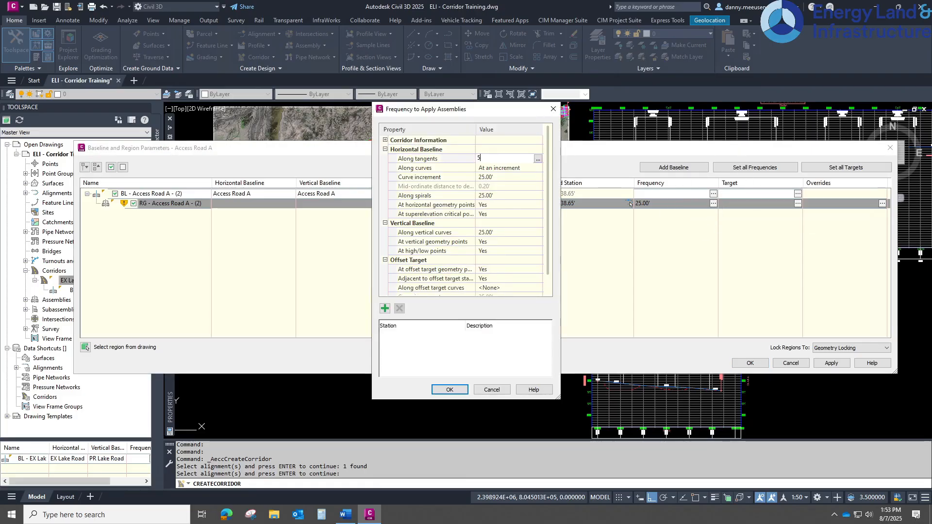
{"action": "left_click", "coordinate": [518, 178]}
{"action": "type", "text": "5"}
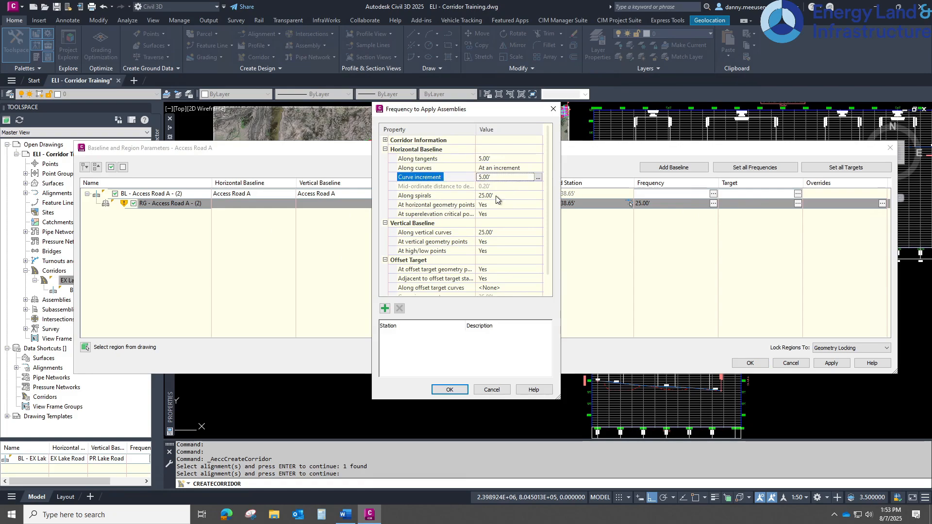
{"action": "left_click", "coordinate": [497, 196]}
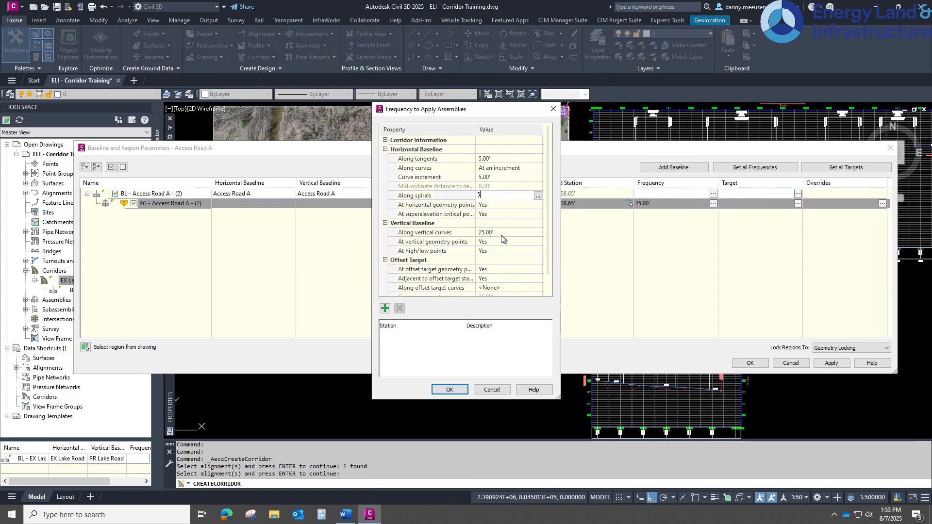
{"action": "key", "text": "Return"}
{"action": "left_click", "coordinate": [522, 230]}
{"action": "type", "text": "5"}
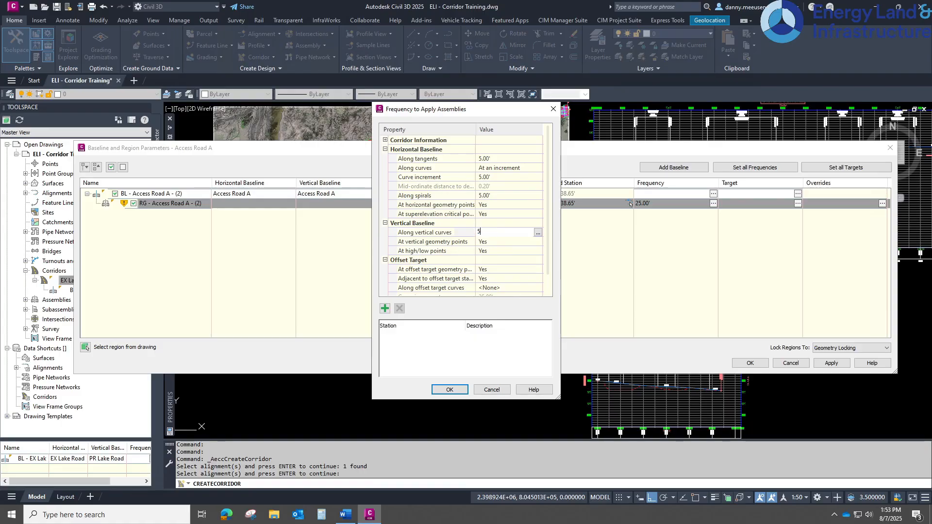
{"action": "left_click", "coordinate": [440, 390]}
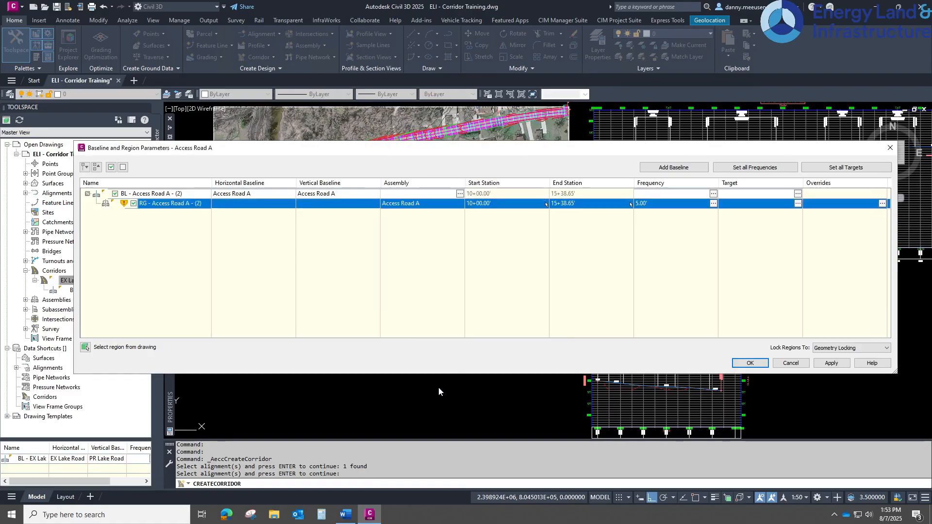
Apply and accept the baseline and region parameters to build the Access Road A corridor.
{"action": "left_click", "coordinate": [830, 363]}
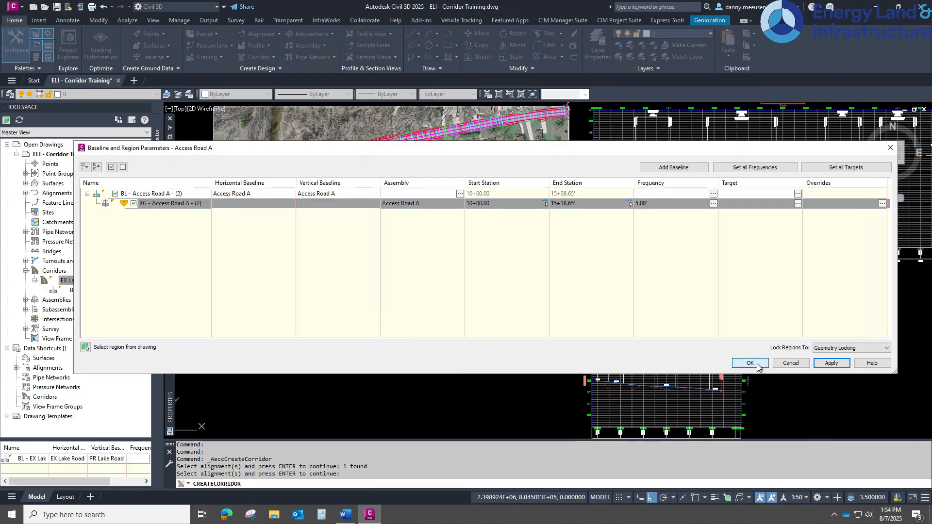
{"action": "left_click", "coordinate": [757, 368]}
{"action": "scroll", "coordinate": [415, 194], "scroll_direction": "up", "scroll_amount": 7}
{"action": "middle_click_drag", "start_coordinate": [328, 258], "coordinate": [536, 259]}
{"action": "scroll", "coordinate": [440, 191], "scroll_direction": "up", "scroll_amount": 2}
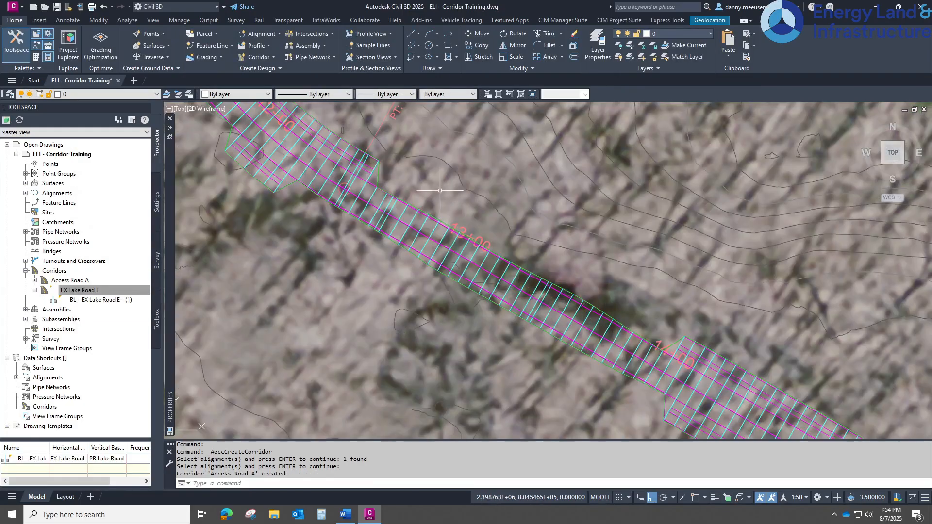
{"action": "scroll", "coordinate": [386, 199], "scroll_direction": "down", "scroll_amount": 1}
Create a corridor surface for Access Road A from the Top links in its corridor properties and rebuild the corridor.
{"action": "key", "text": "Escape"}
{"action": "key", "text": "Escape"}
{"action": "key", "text": "Escape"}
{"action": "left_click", "coordinate": [472, 241]}
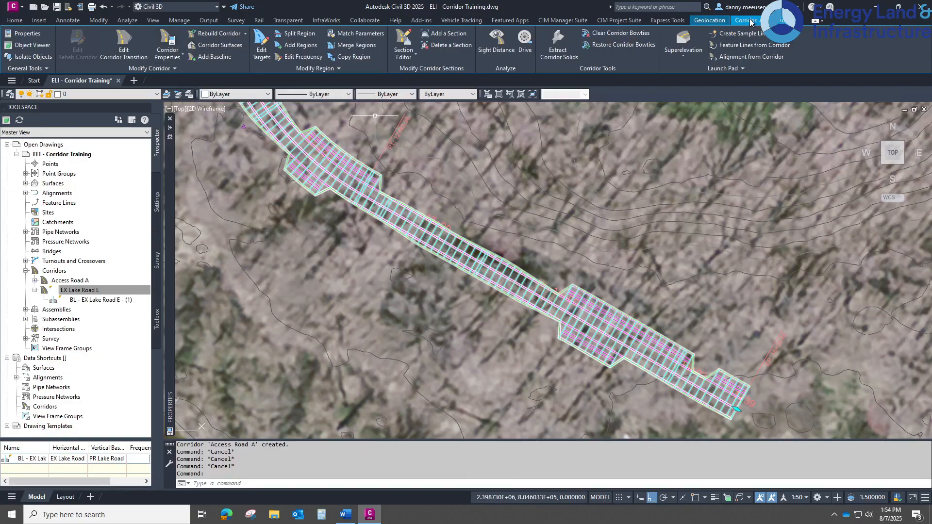
{"action": "left_click", "coordinate": [170, 43]}
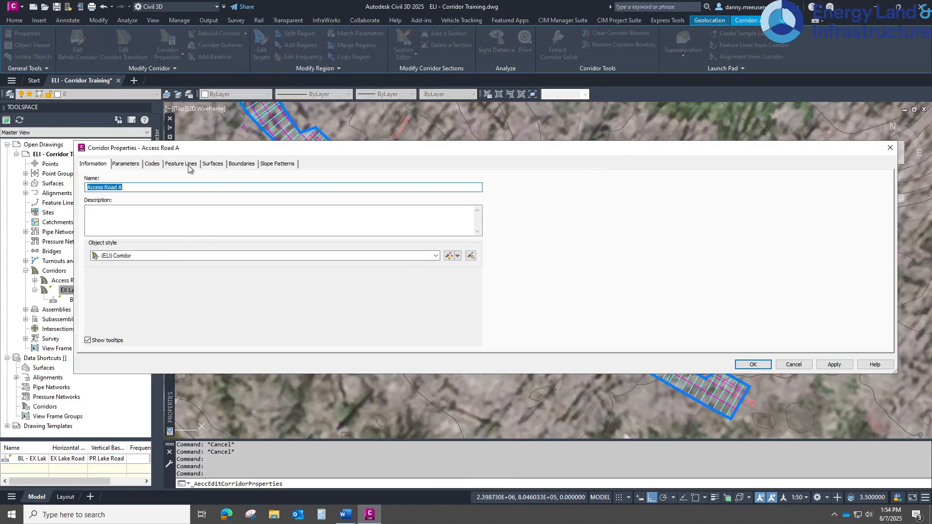
{"action": "left_click", "coordinate": [213, 163]}
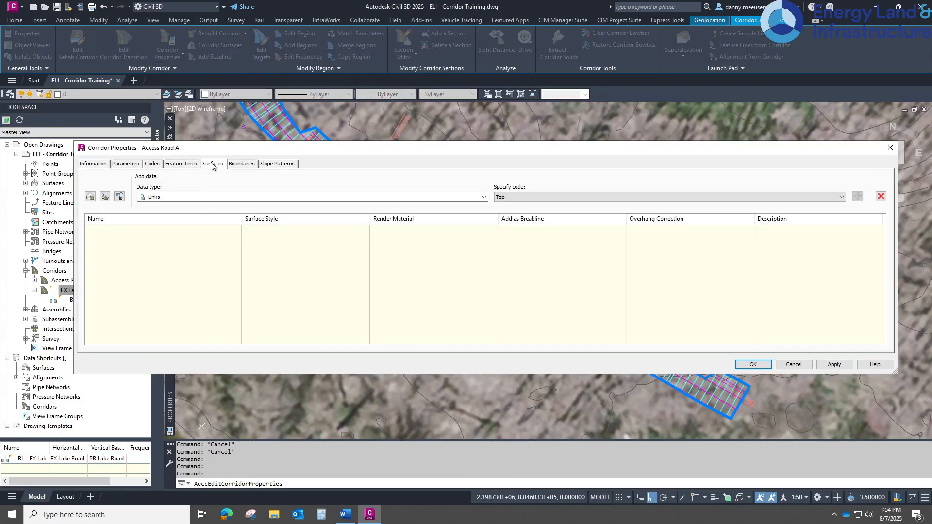
{"action": "left_click", "coordinate": [90, 197]}
{"action": "left_click", "coordinate": [90, 197]}
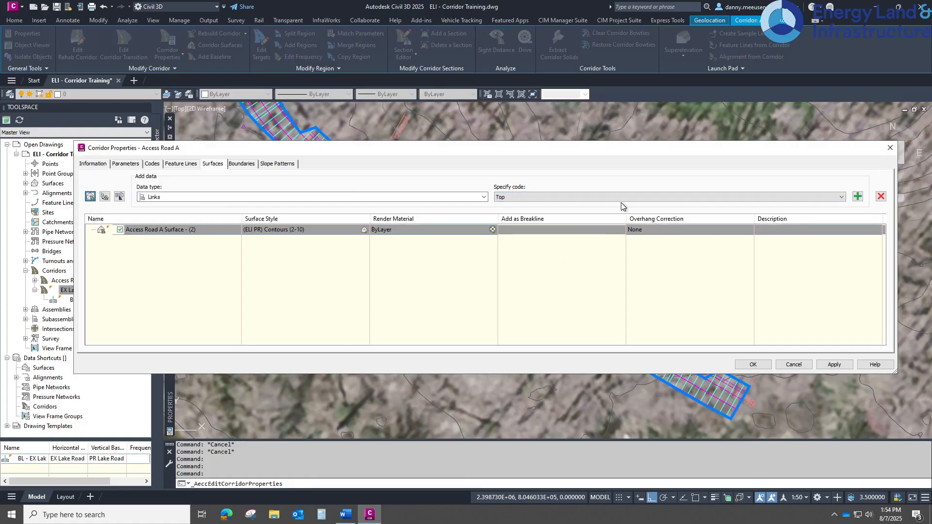
{"action": "left_click", "coordinate": [858, 197]}
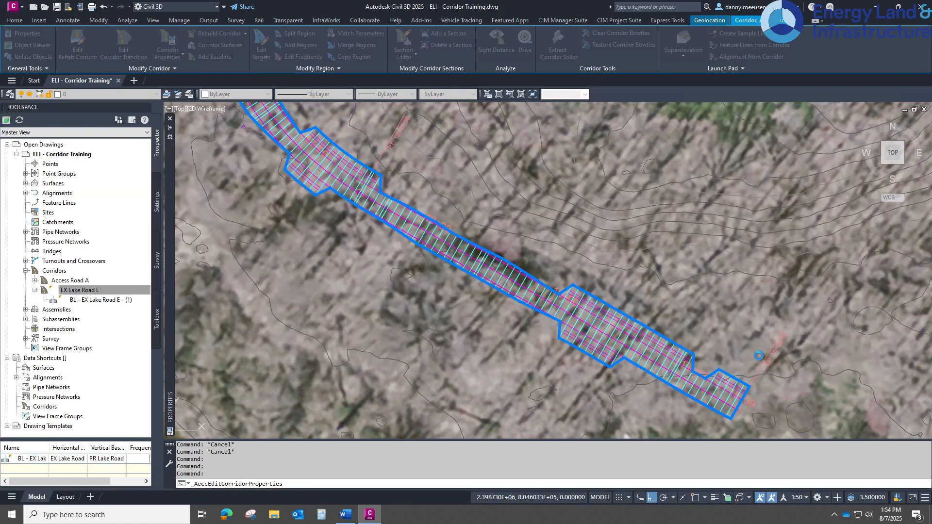
{"action": "left_click", "coordinate": [753, 365]}
{"action": "scroll", "coordinate": [602, 310], "scroll_direction": "up", "scroll_amount": 5}
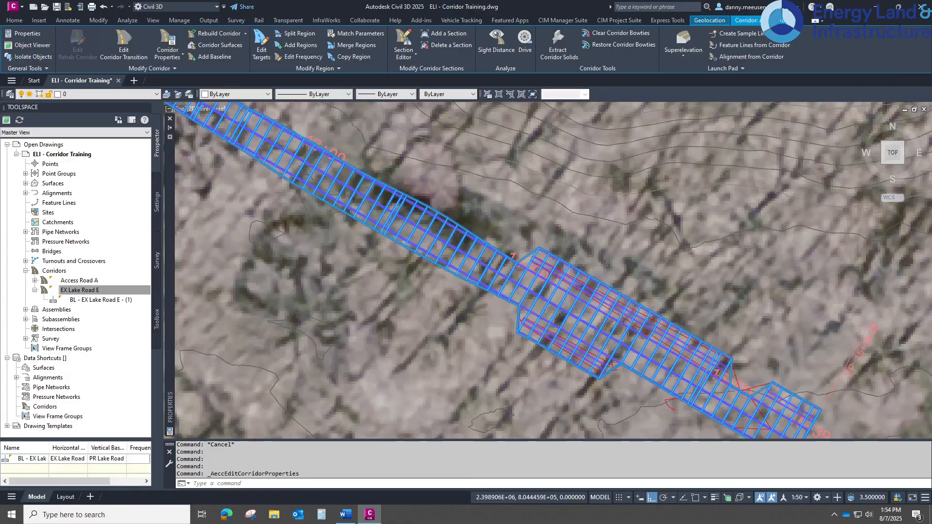
{"action": "key", "text": "Escape"}
{"action": "key", "text": "Escape"}
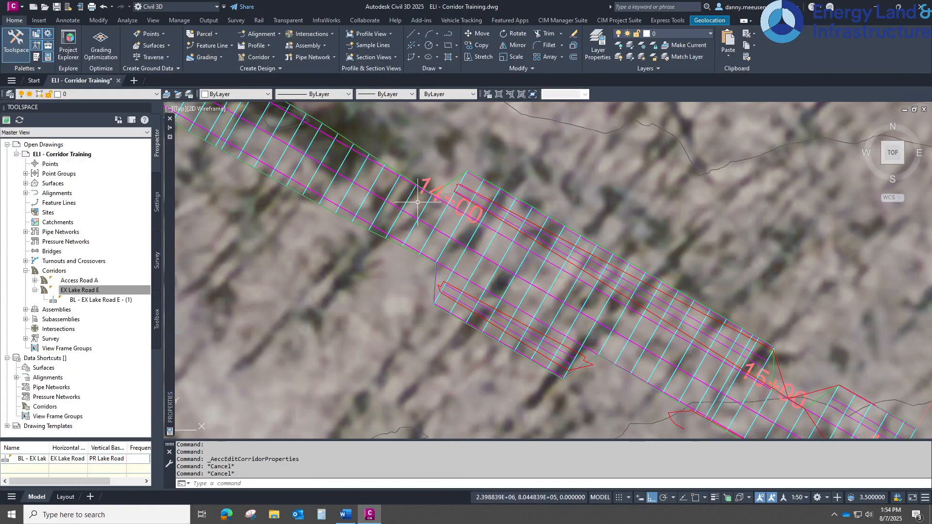
Raise the Access Road A design profile's PVI just before station 12+00 and set the corridor to rebuild automatically.
{"action": "scroll", "coordinate": [659, 331], "scroll_direction": "down", "scroll_amount": 5}
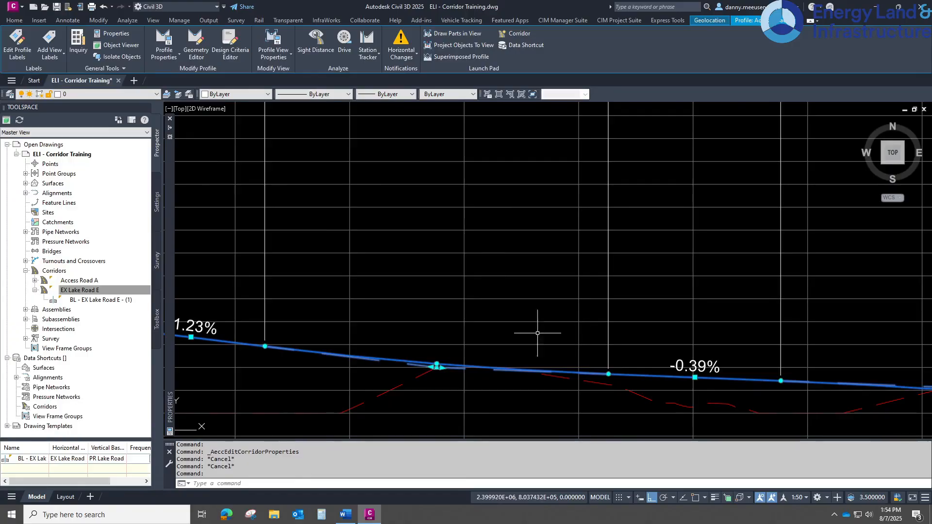
{"action": "scroll", "coordinate": [485, 333], "scroll_direction": "down", "scroll_amount": 4}
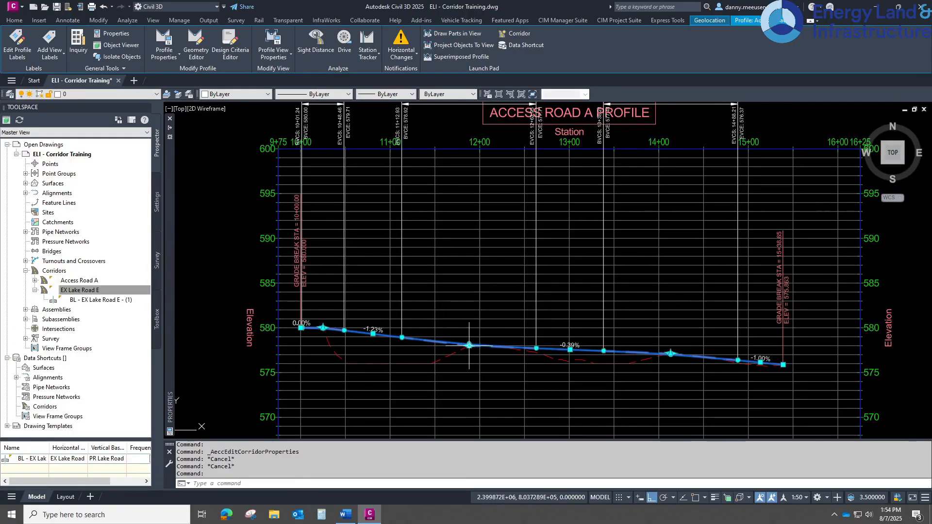
{"action": "scroll", "coordinate": [468, 344], "scroll_direction": "up", "scroll_amount": 5}
{"action": "left_click", "coordinate": [465, 342]}
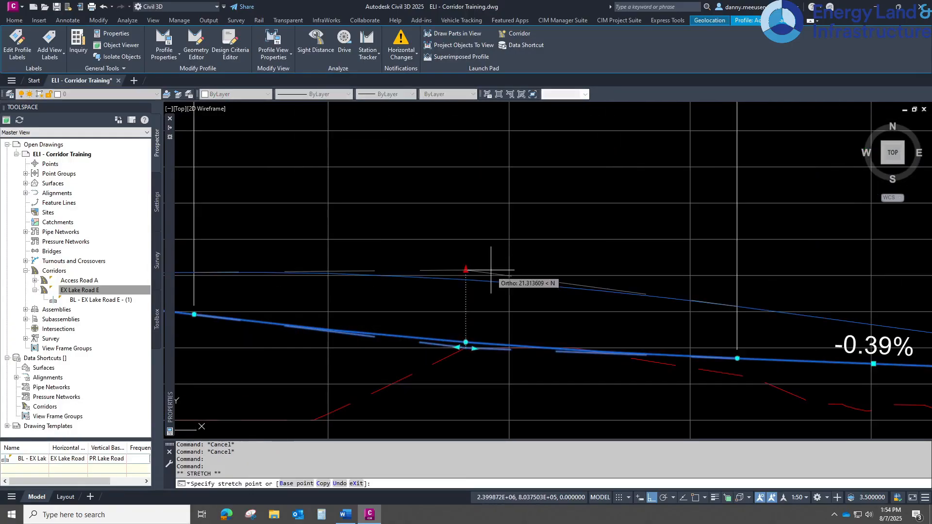
{"action": "right_click", "coordinate": [88, 280]}
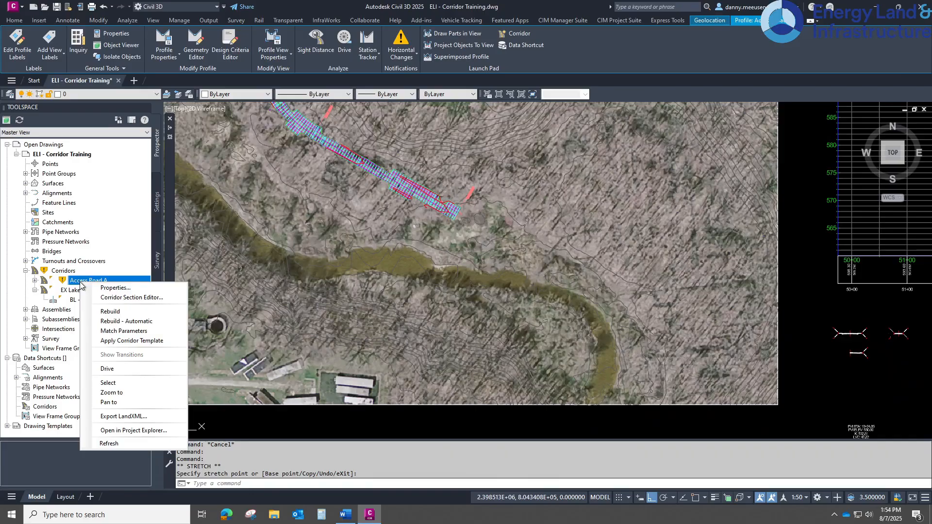
{"action": "left_click", "coordinate": [127, 321]}
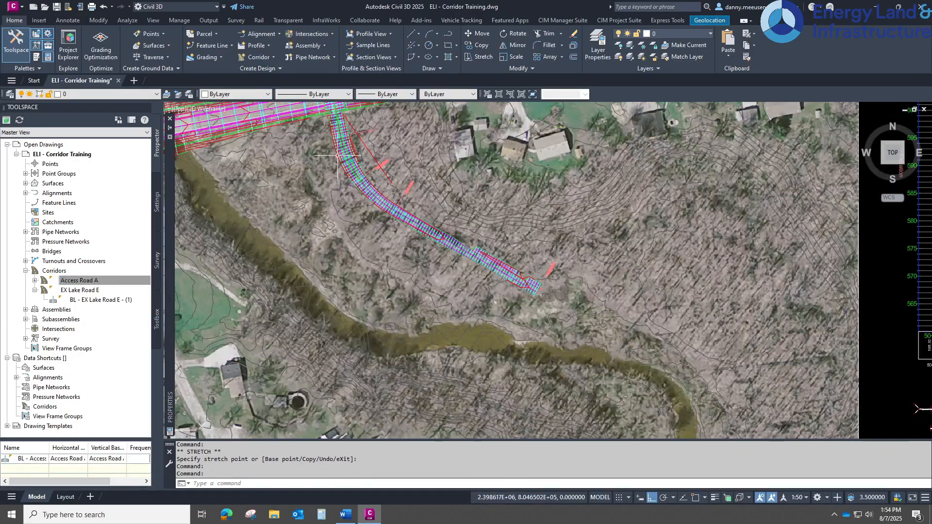
Raise the Access Road A design profile's PVI just past station 14+00 to about elevation 583.
{"action": "scroll", "coordinate": [462, 293], "scroll_direction": "down", "scroll_amount": 1}
{"action": "middle_click_drag", "start_coordinate": [536, 321], "coordinate": [415, 230]}
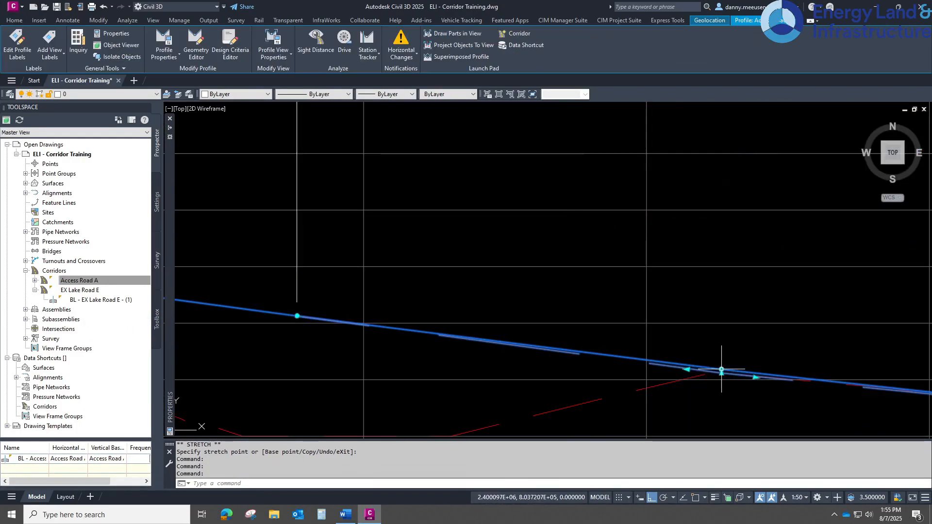
{"action": "left_click", "coordinate": [740, 320]}
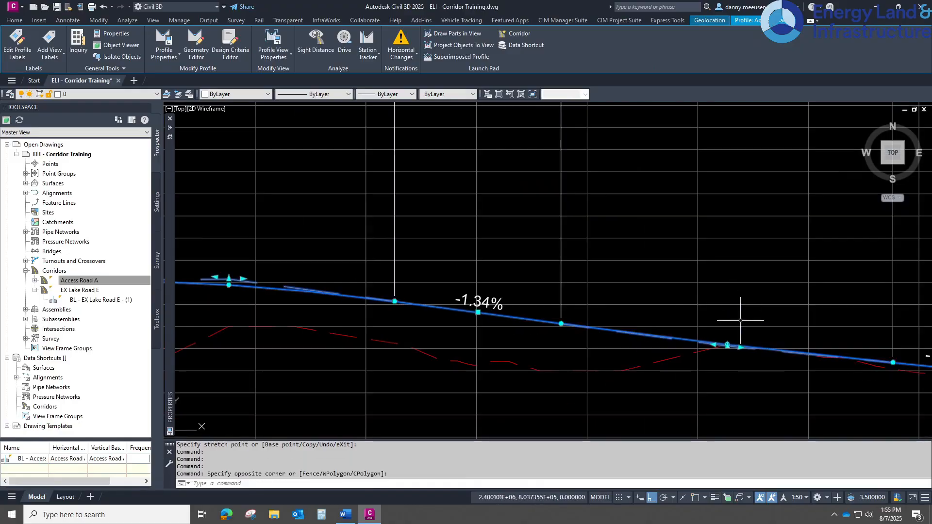
{"action": "left_click", "coordinate": [727, 346]}
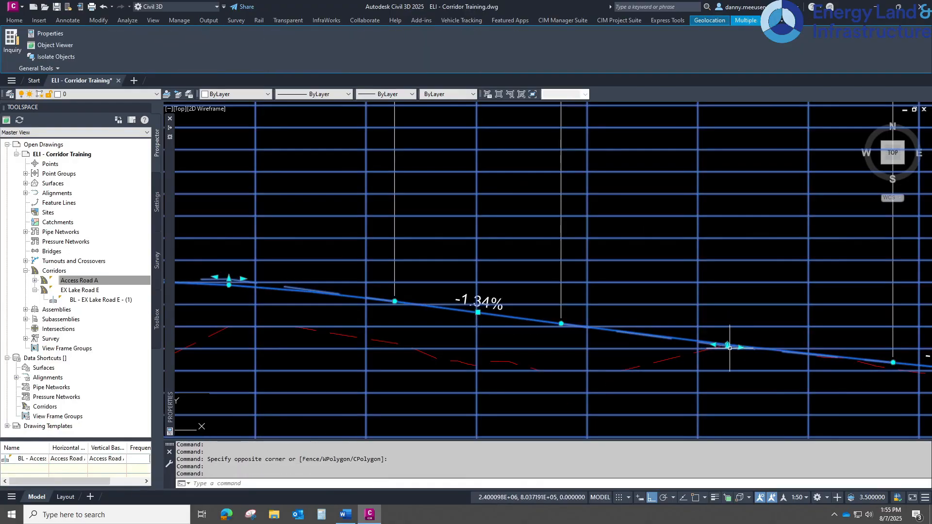
{"action": "left_click", "coordinate": [727, 346]}
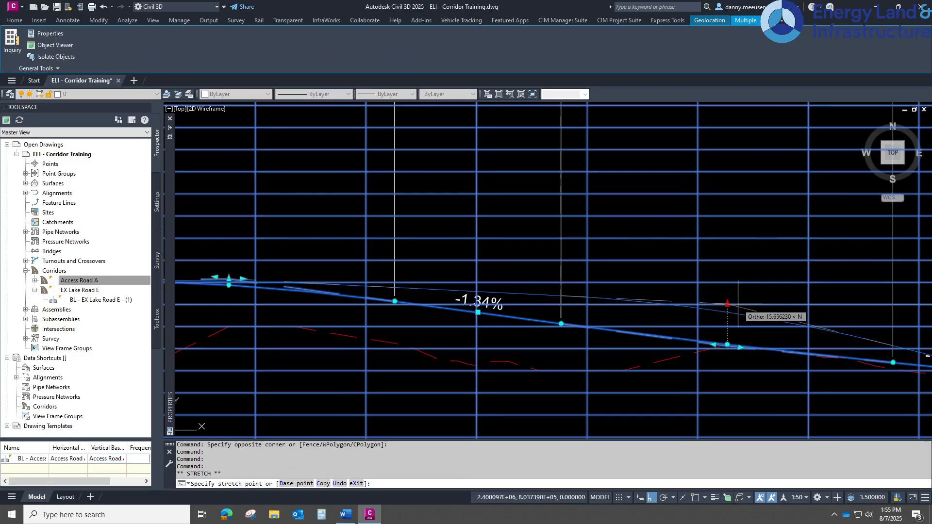
{"action": "left_click", "coordinate": [747, 215]}
Examine the Access Road A corridor in plan along with both roads' profile views after the profile change.
{"action": "scroll", "coordinate": [747, 233], "scroll_direction": "down", "scroll_amount": 8}
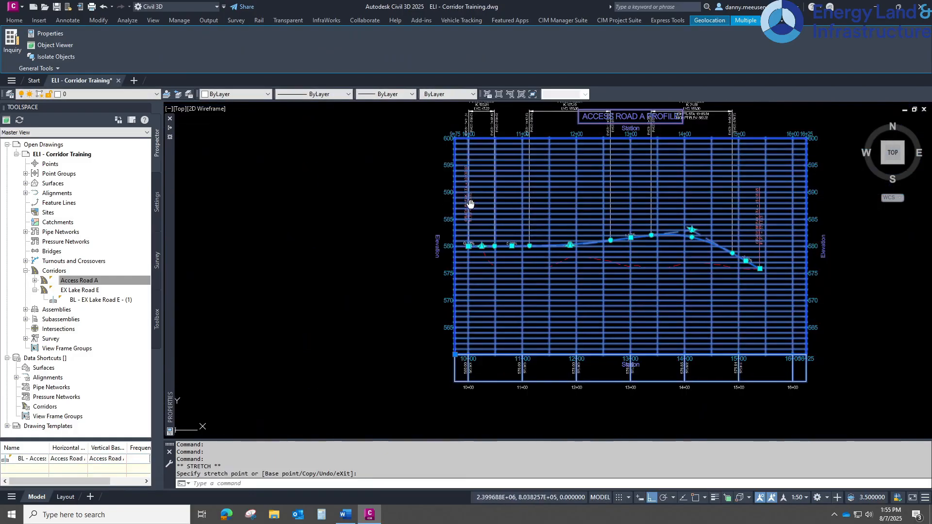
{"action": "scroll", "coordinate": [522, 241], "scroll_direction": "up", "scroll_amount": 10}
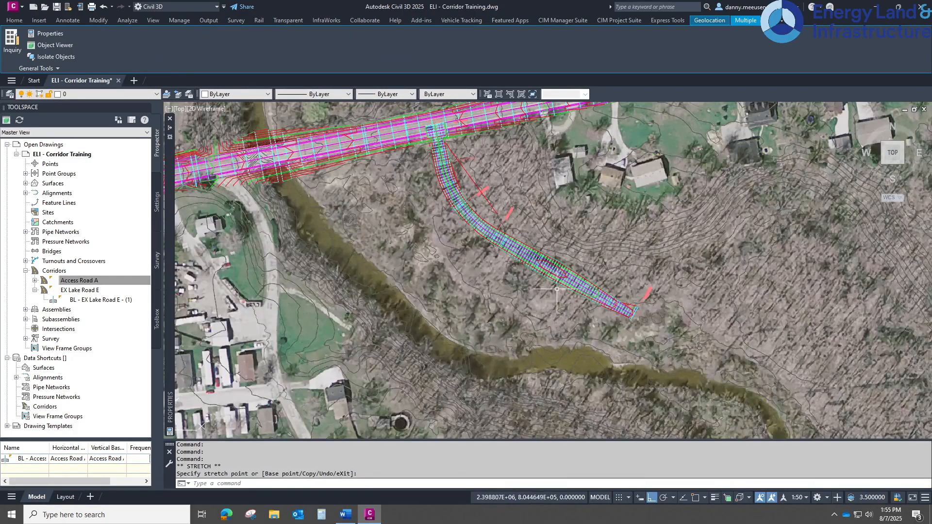
{"action": "key", "text": "Escape"}
{"action": "key", "text": "Escape"}
{"action": "key", "text": "Escape"}
{"action": "key", "text": "Escape"}
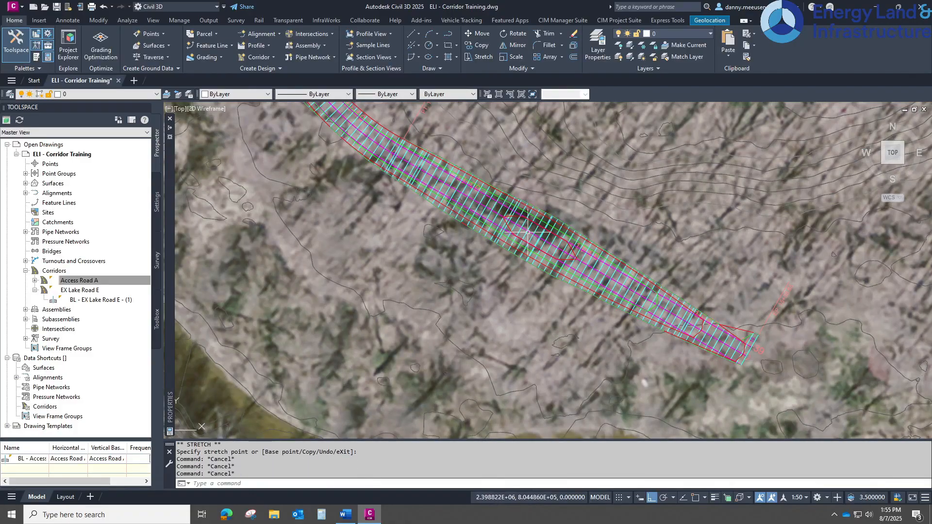
{"action": "scroll", "coordinate": [610, 290], "scroll_direction": "down", "scroll_amount": 6}
{"action": "key", "text": "Escape"}
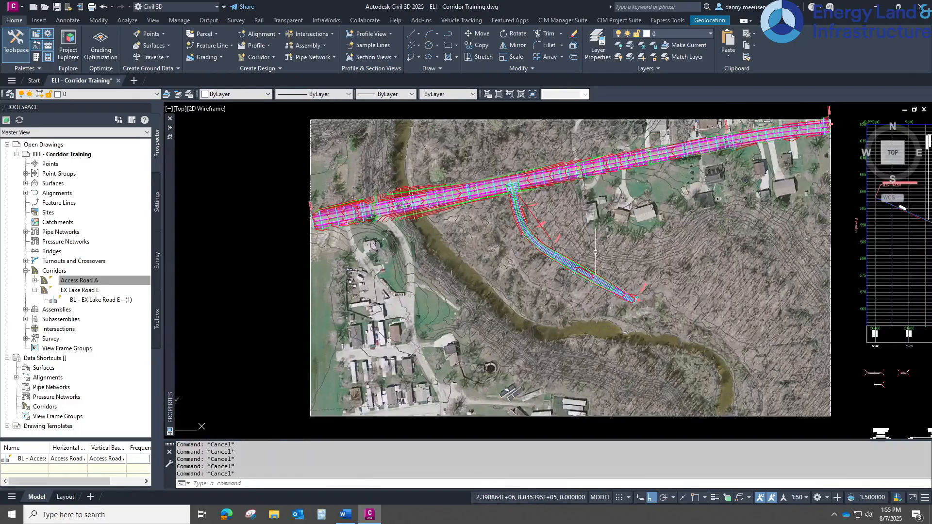
{"action": "middle_click_drag", "start_coordinate": [685, 358], "coordinate": [568, 272]}
{"action": "middle_click_drag", "start_coordinate": [616, 290], "coordinate": [451, 206]}
{"action": "scroll", "coordinate": [625, 273], "scroll_direction": "down", "scroll_amount": 2}
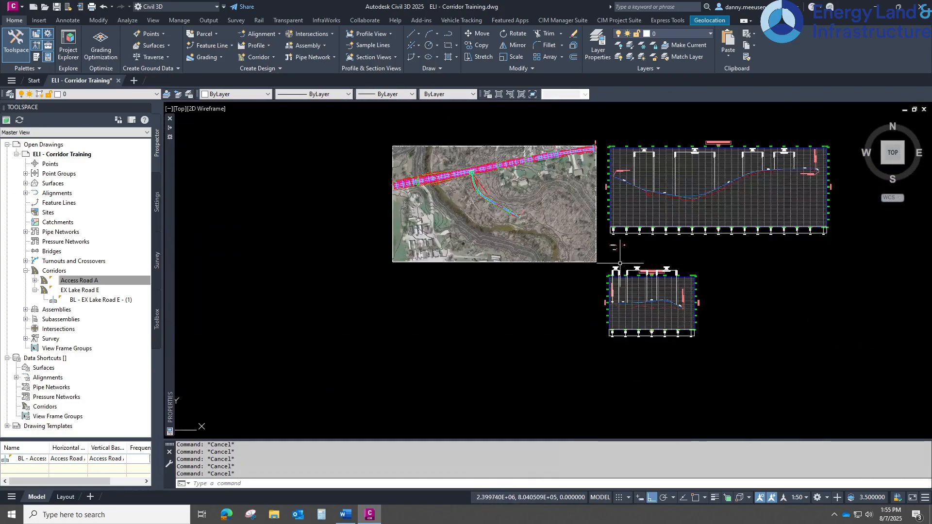
{"action": "middle_click_drag", "start_coordinate": [629, 234], "coordinate": [649, 310]}
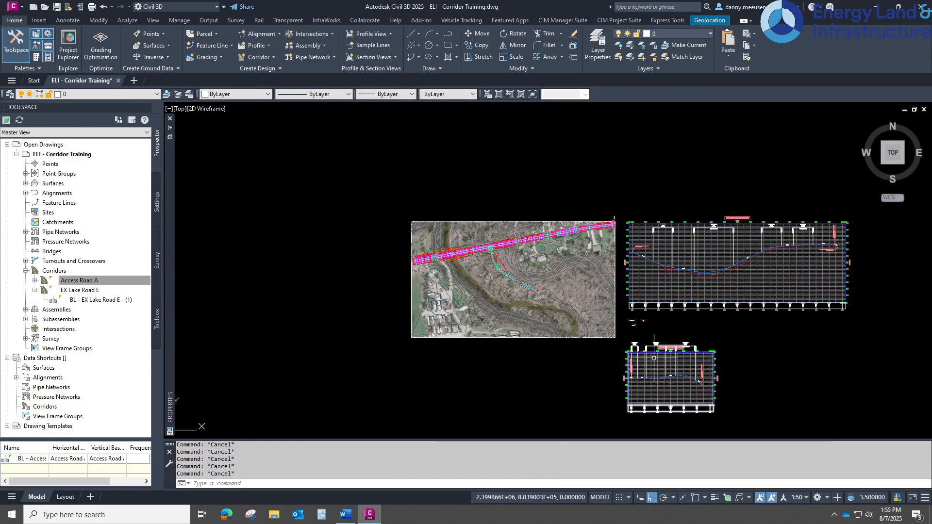
{"action": "scroll", "coordinate": [638, 325], "scroll_direction": "up", "scroll_amount": 2}
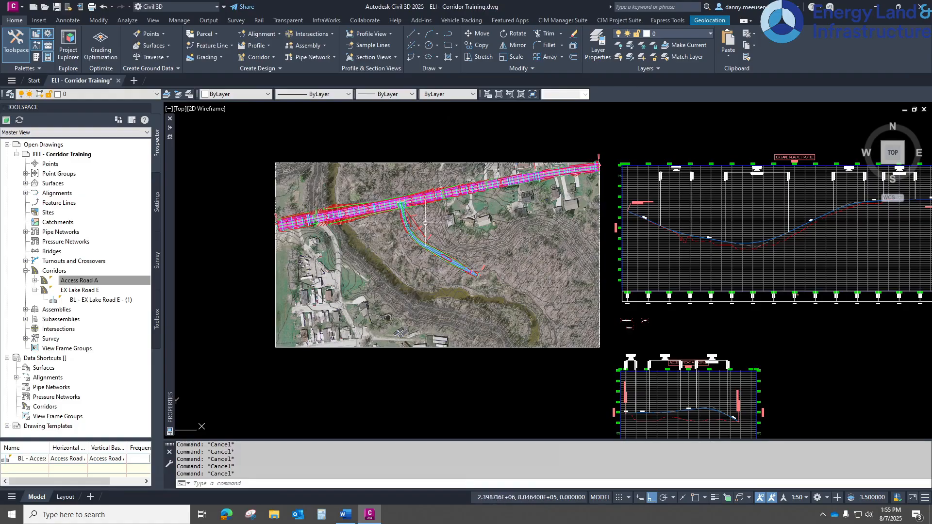
Move the start of the Access Road A corridor region back from EX Lake Road E's centerline to near its southern pavement edge.
{"action": "scroll", "coordinate": [396, 219], "scroll_direction": "up", "scroll_amount": 4}
{"action": "scroll", "coordinate": [396, 220], "scroll_direction": "up", "scroll_amount": 5}
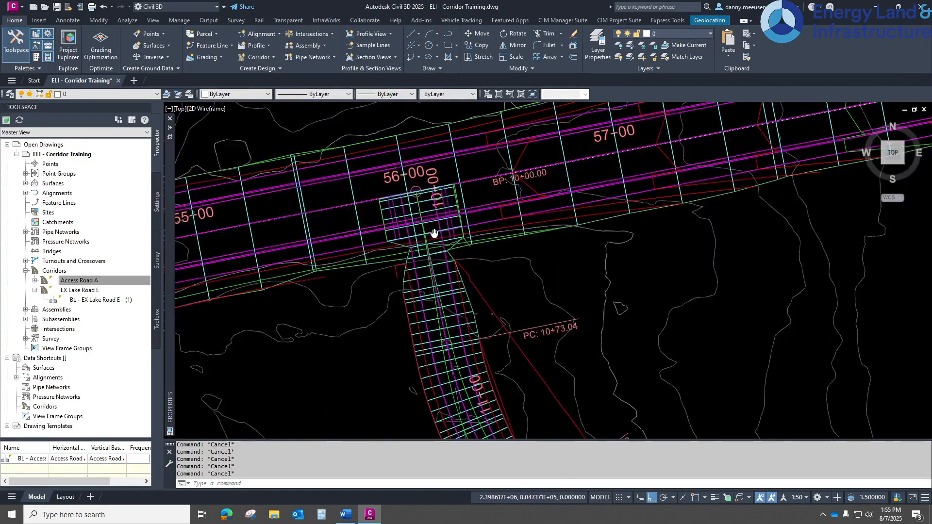
{"action": "scroll", "coordinate": [456, 211], "scroll_direction": "down", "scroll_amount": 2}
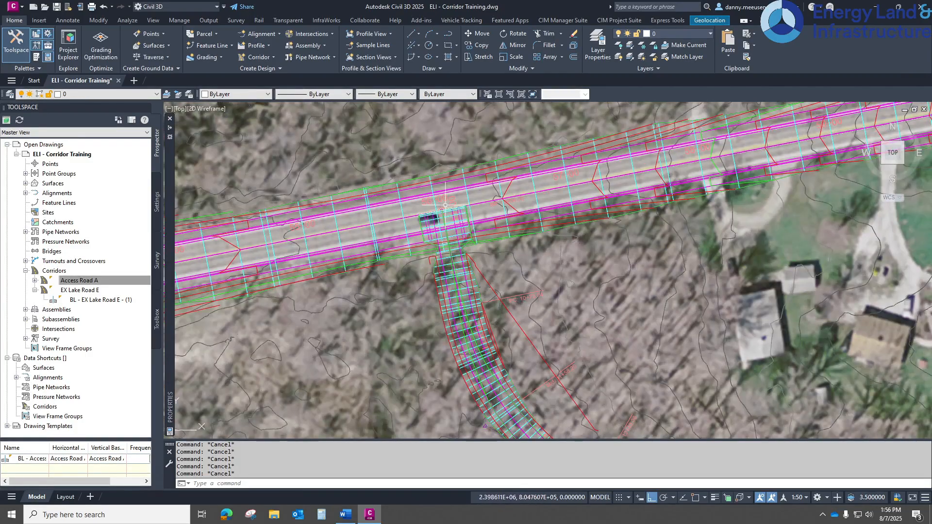
{"action": "middle_click_drag", "start_coordinate": [385, 186], "coordinate": [396, 204]}
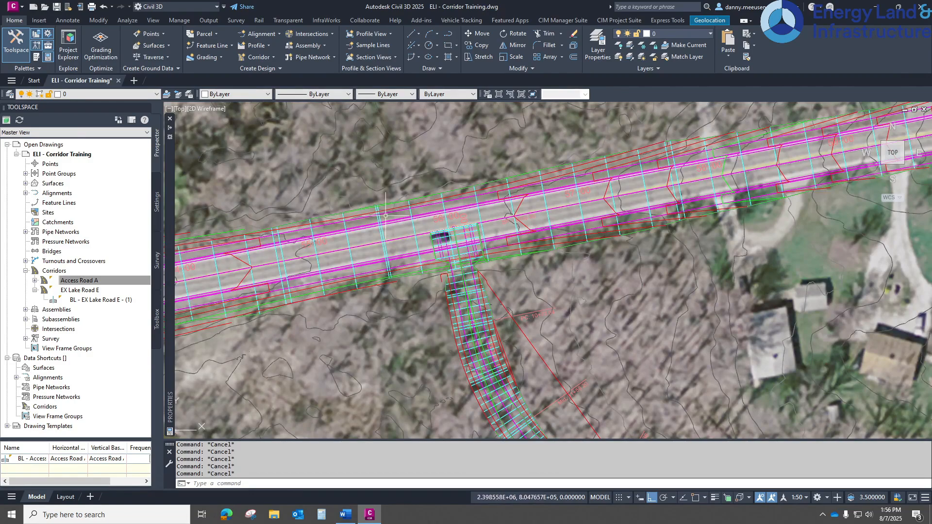
{"action": "left_click", "coordinate": [453, 228]}
{"action": "scroll", "coordinate": [453, 228], "scroll_direction": "up", "scroll_amount": 2}
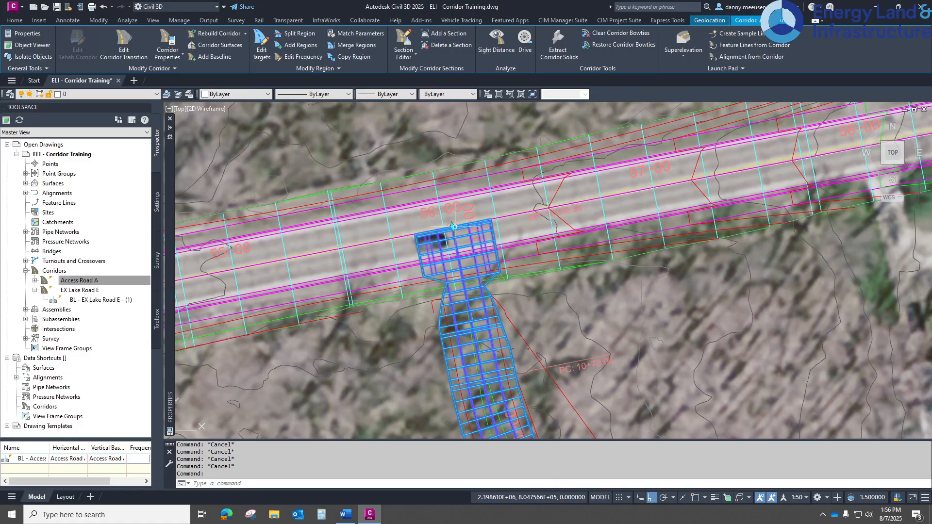
{"action": "left_click", "coordinate": [453, 225]}
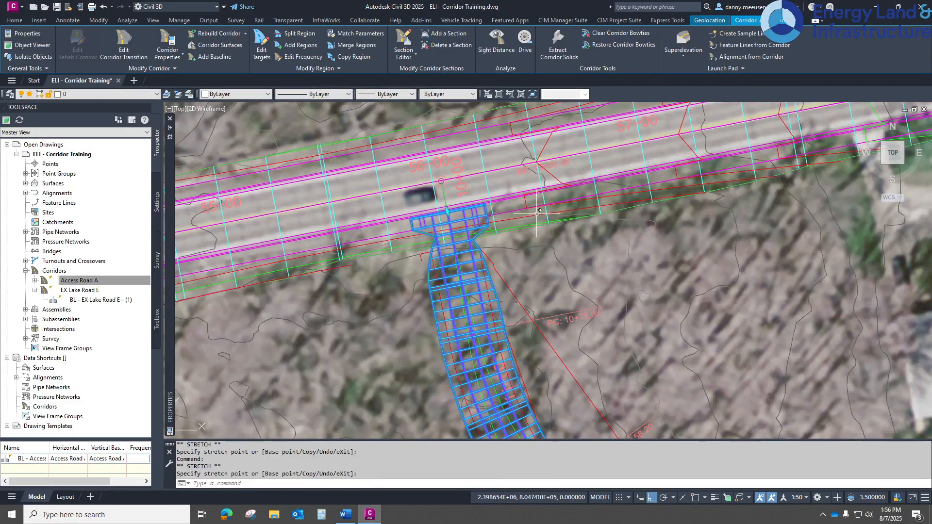
{"action": "scroll", "coordinate": [532, 209], "scroll_direction": "down", "scroll_amount": 2}
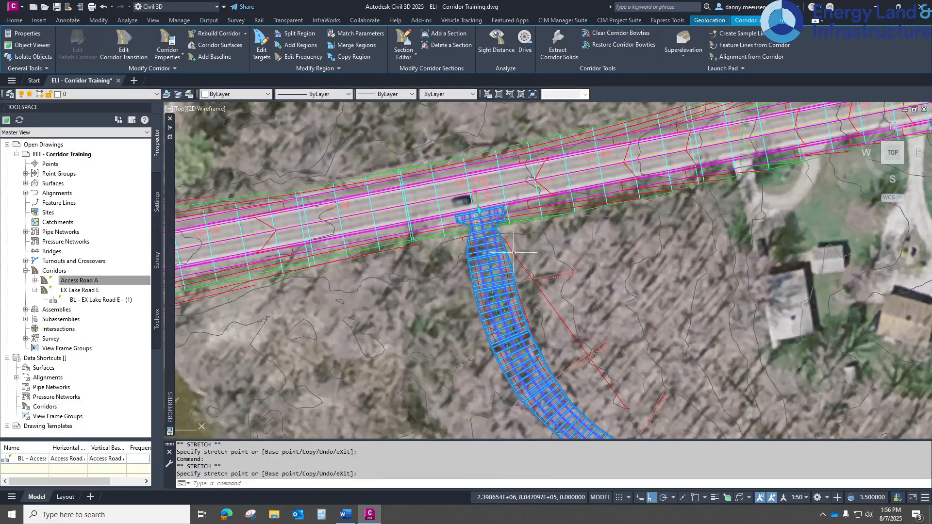
{"action": "scroll", "coordinate": [452, 259], "scroll_direction": "down", "scroll_amount": 5}
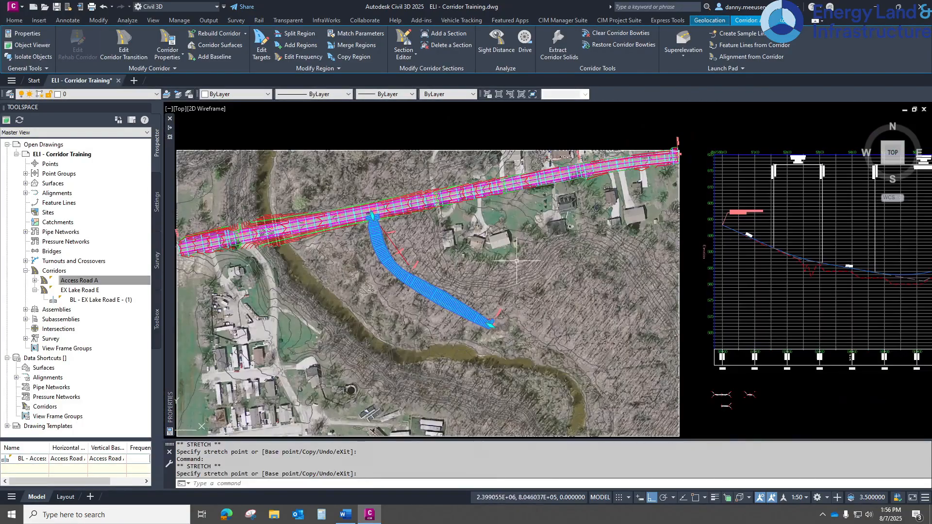